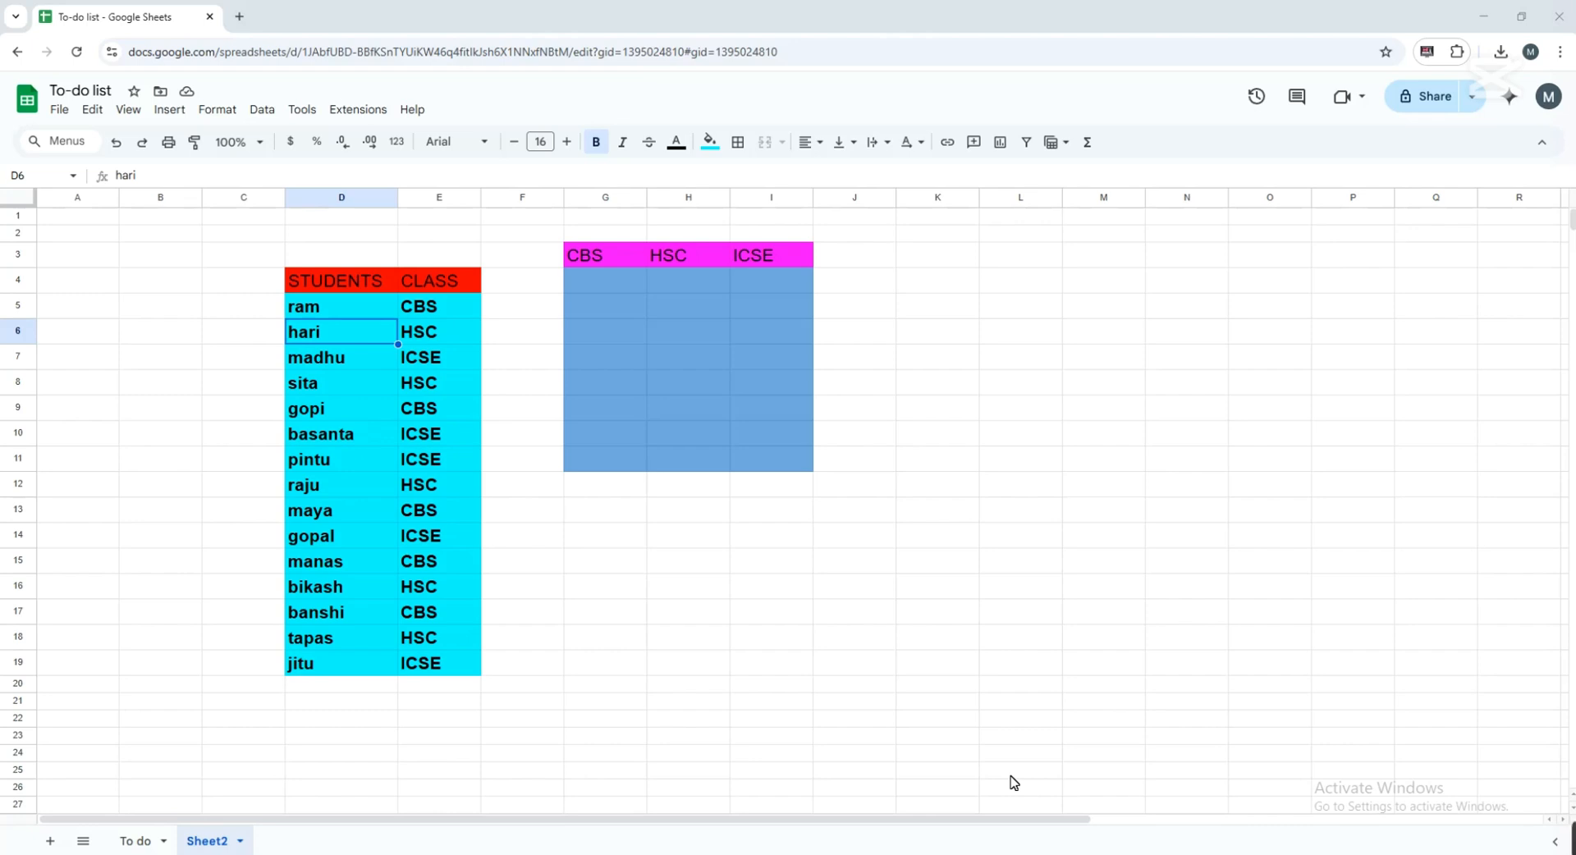
- Examine the STUDENTS and CLASS table in D4:E19 and the CBS, HSC and ICSE headers in G3:I3
left_click(662, 637)
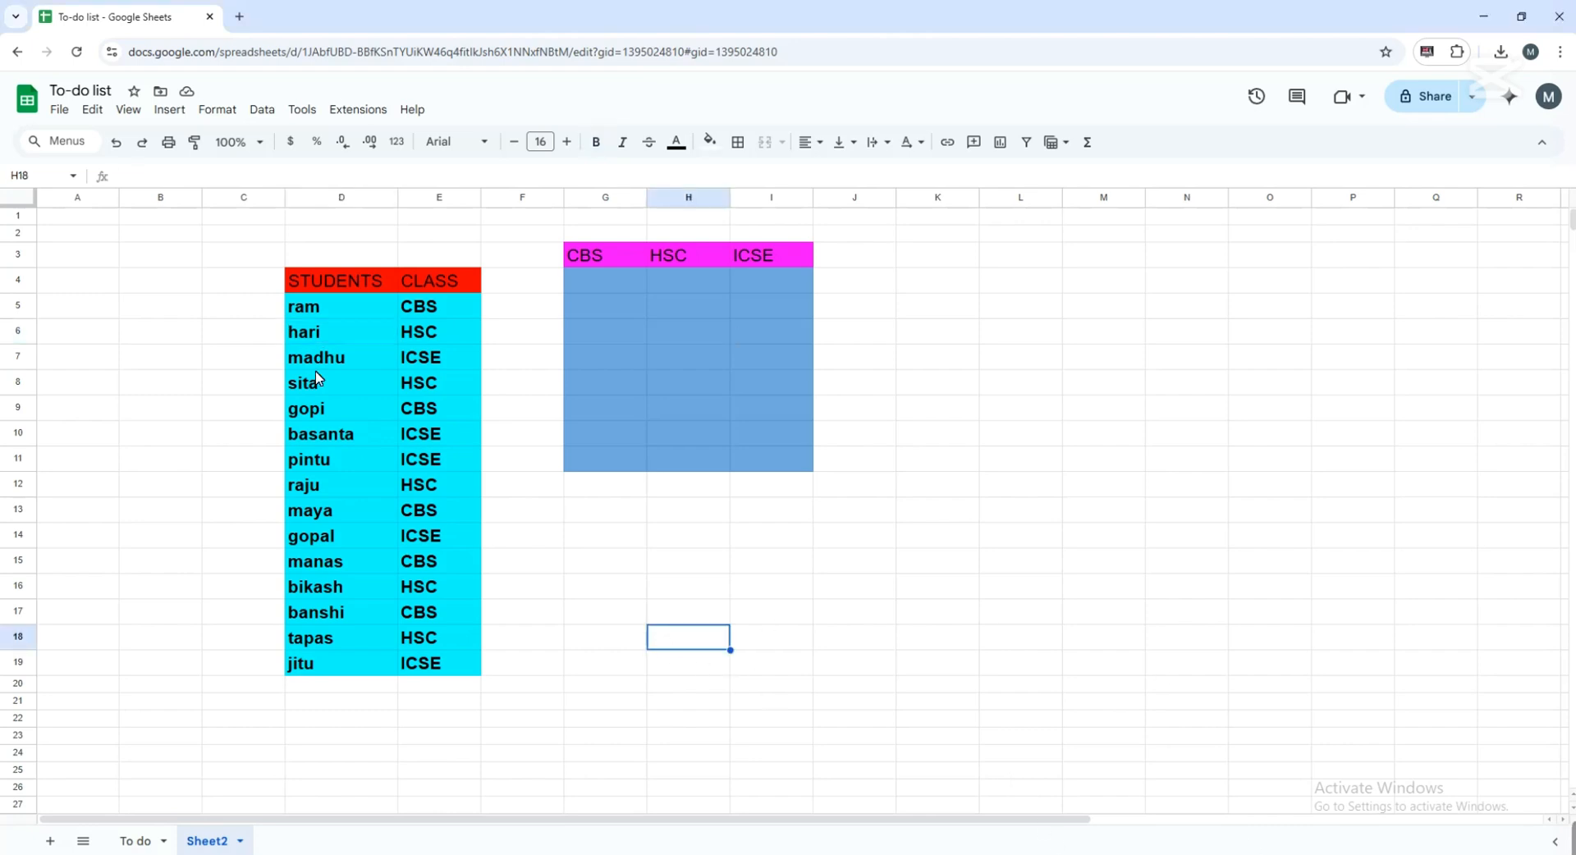
left_click(328, 287)
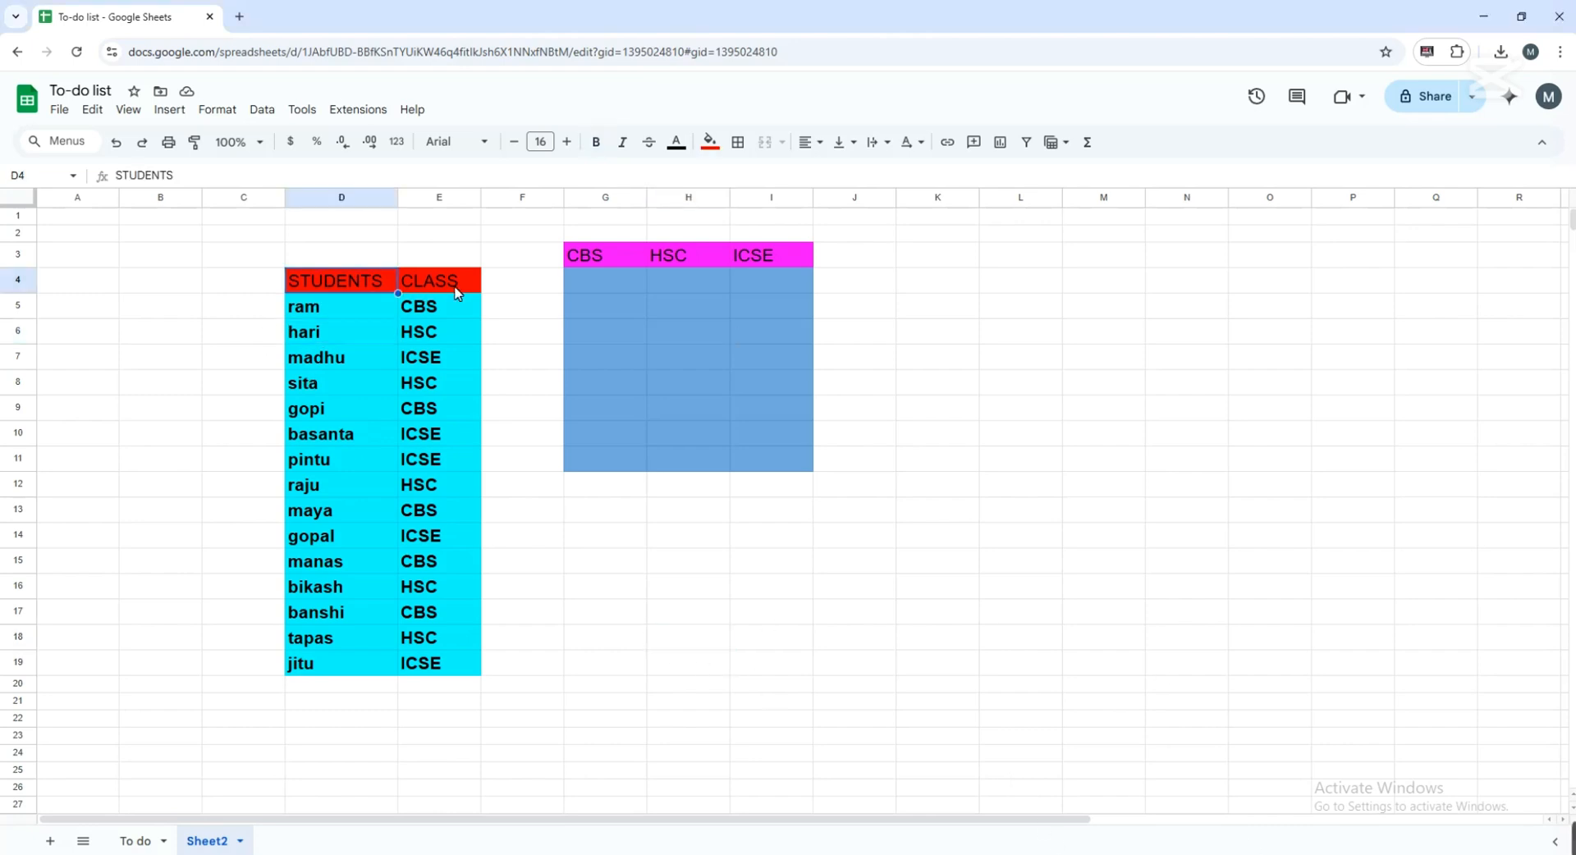
left_click(457, 288)
left_click(339, 319)
left_click_drag(339, 318, 342, 669)
left_click_drag(450, 307, 457, 665)
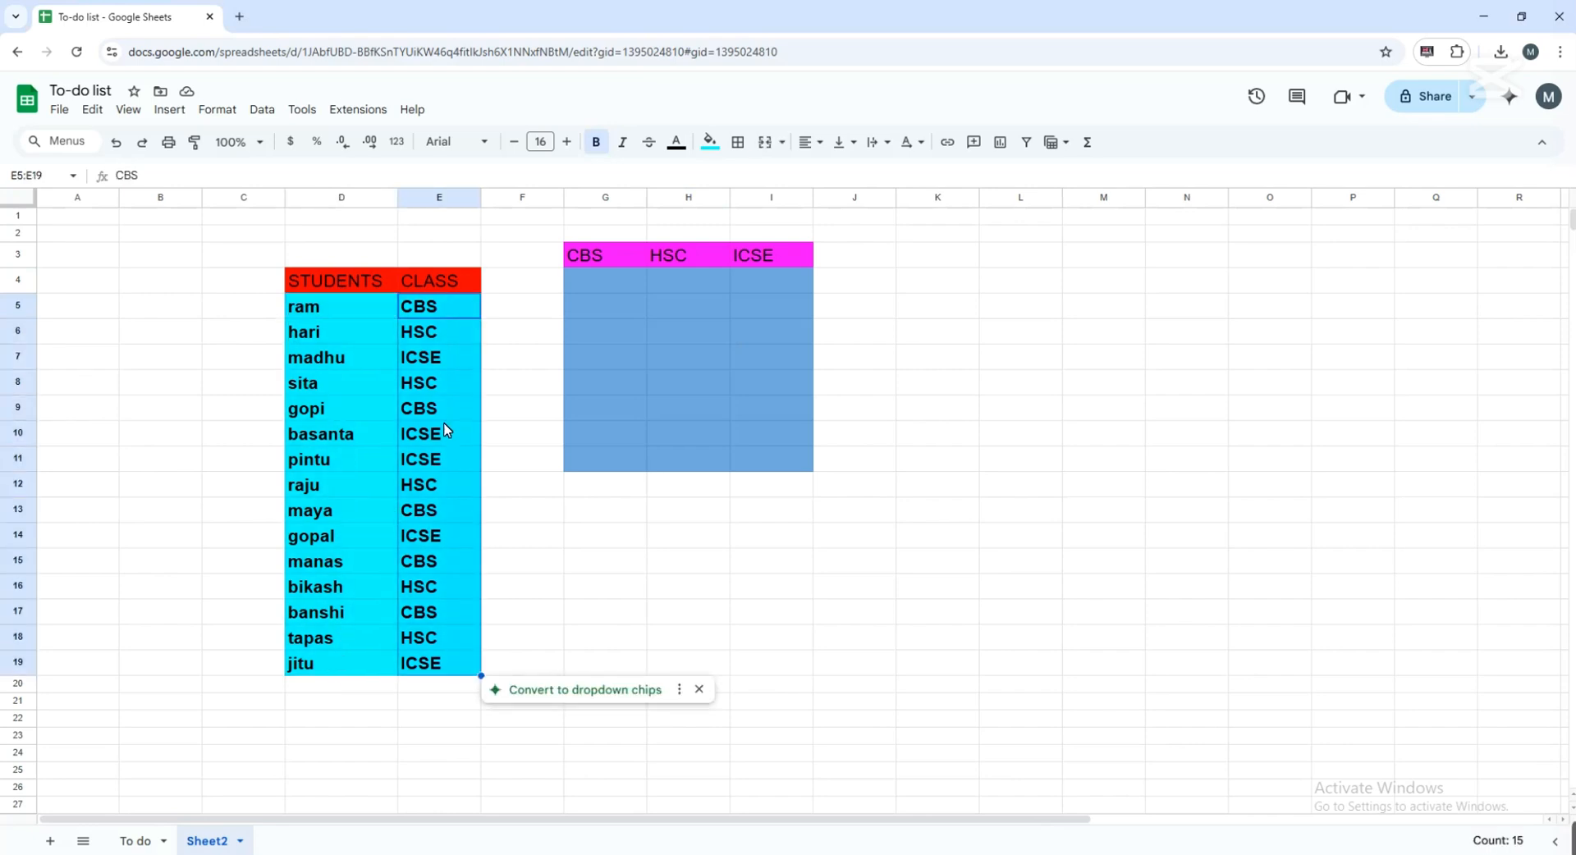
left_click(362, 309)
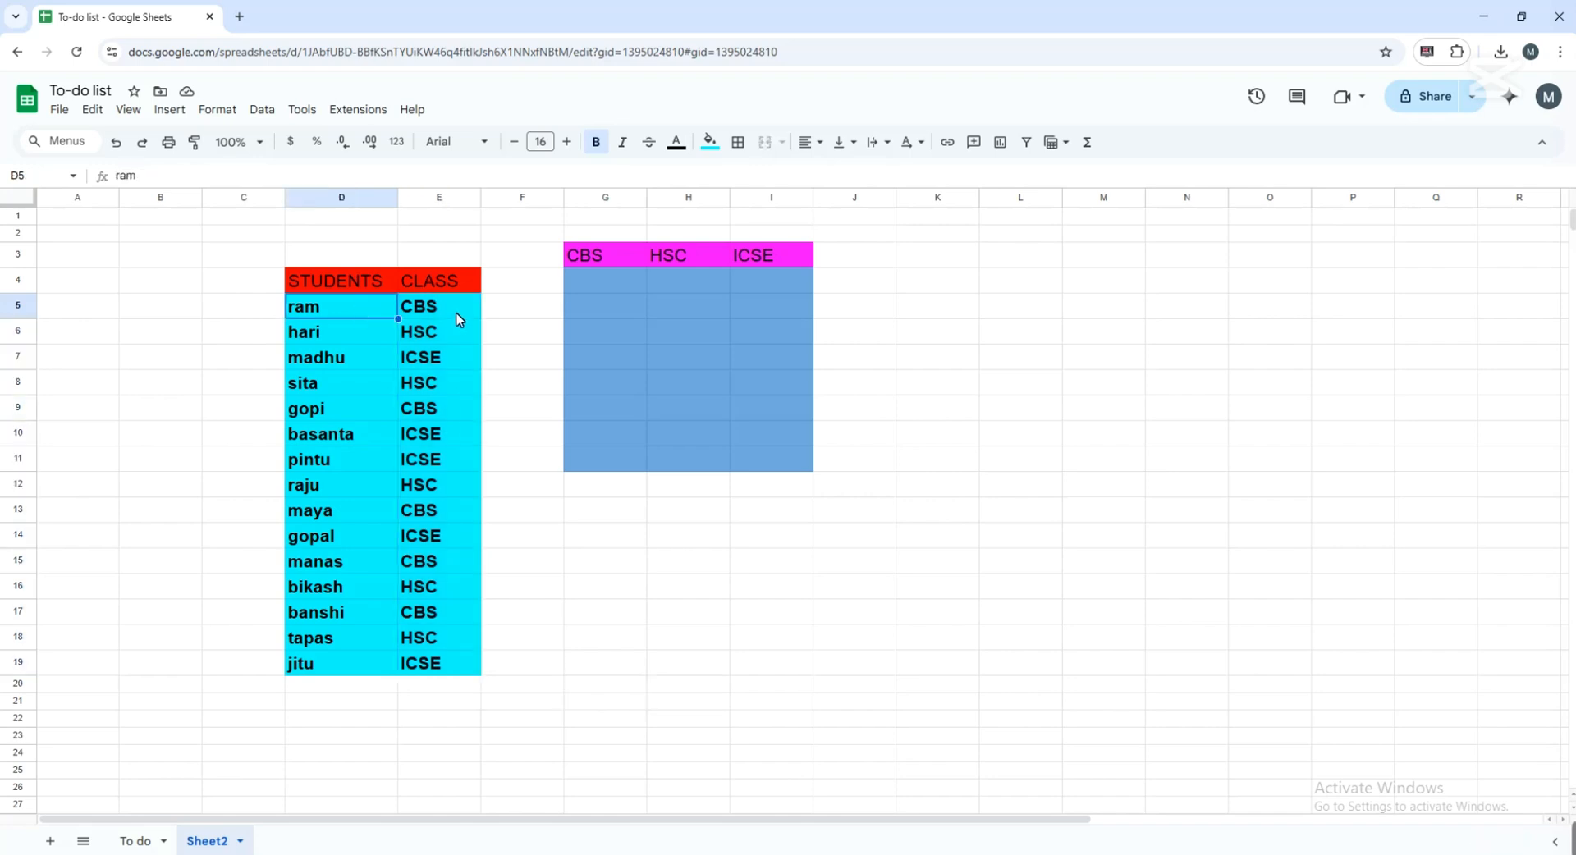
left_click(457, 318)
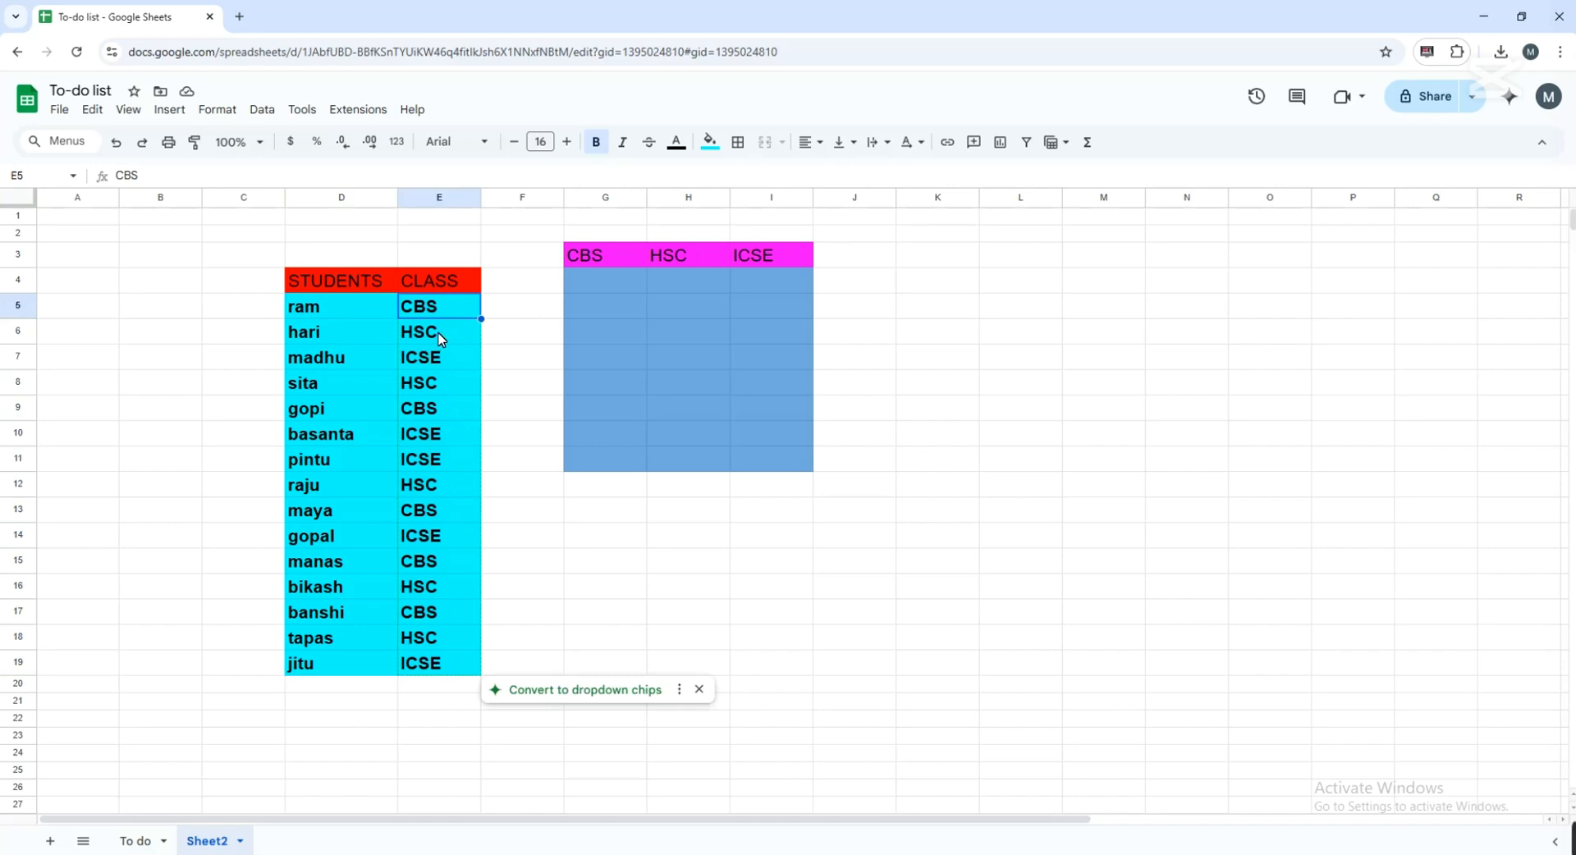
left_click(443, 339)
left_click(448, 361)
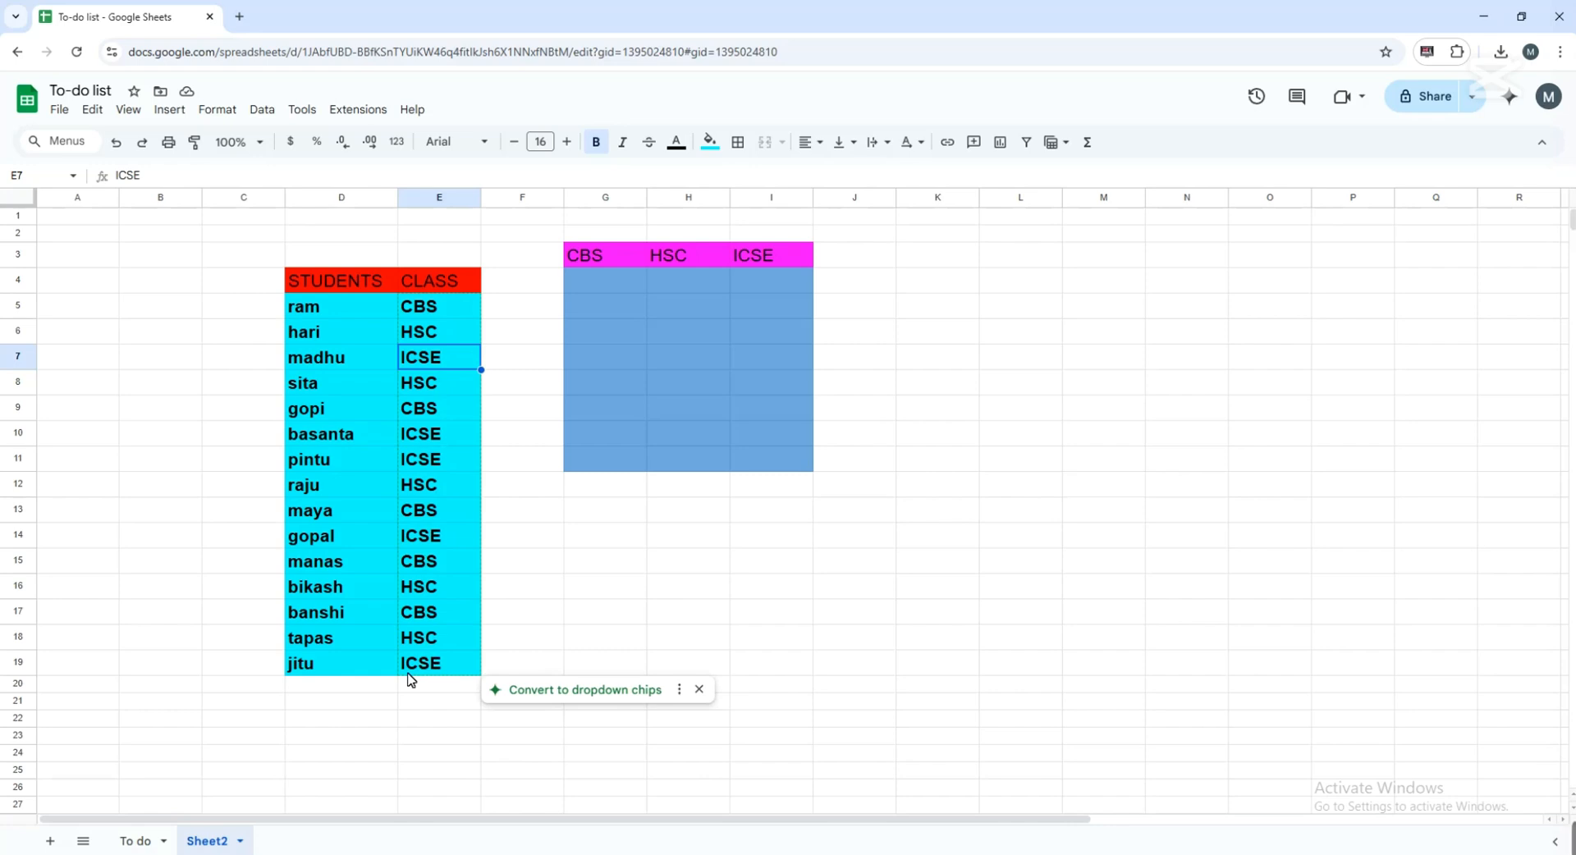
left_click(610, 261)
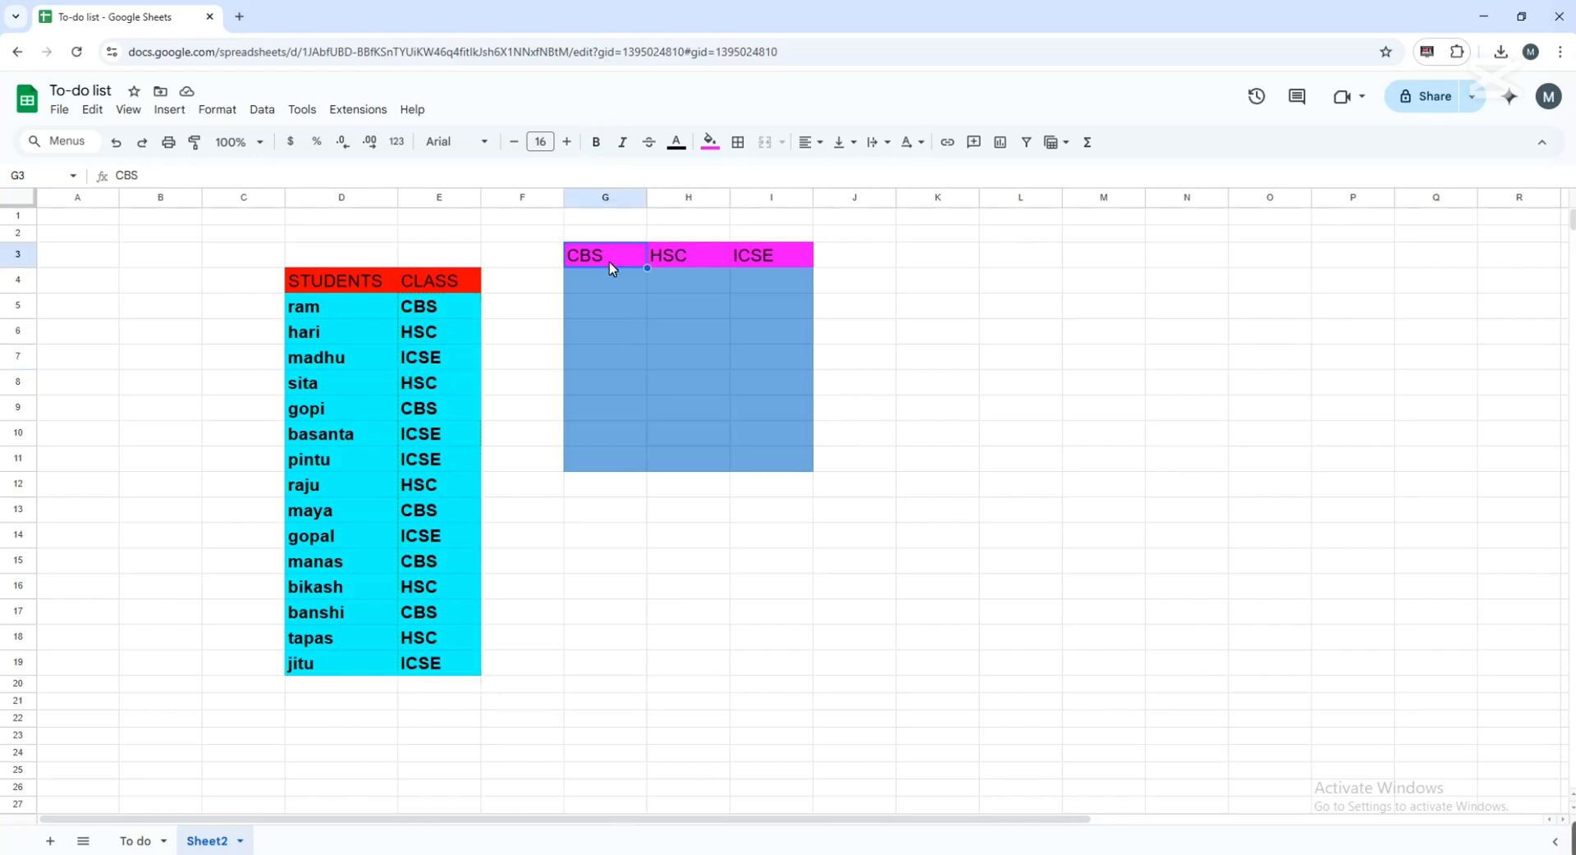
left_click(685, 260)
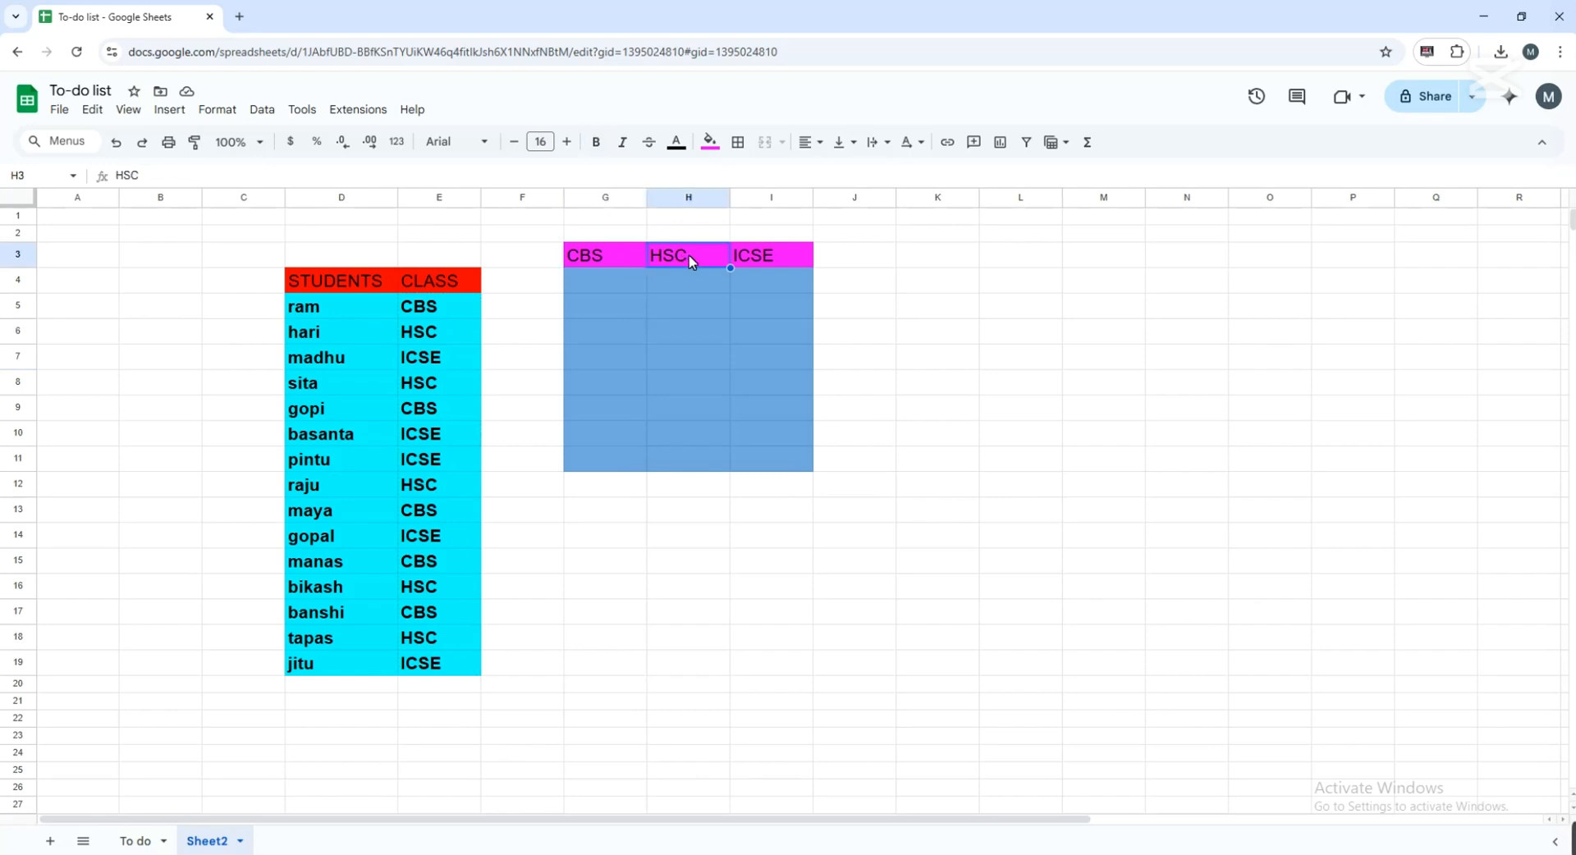
left_click(764, 256)
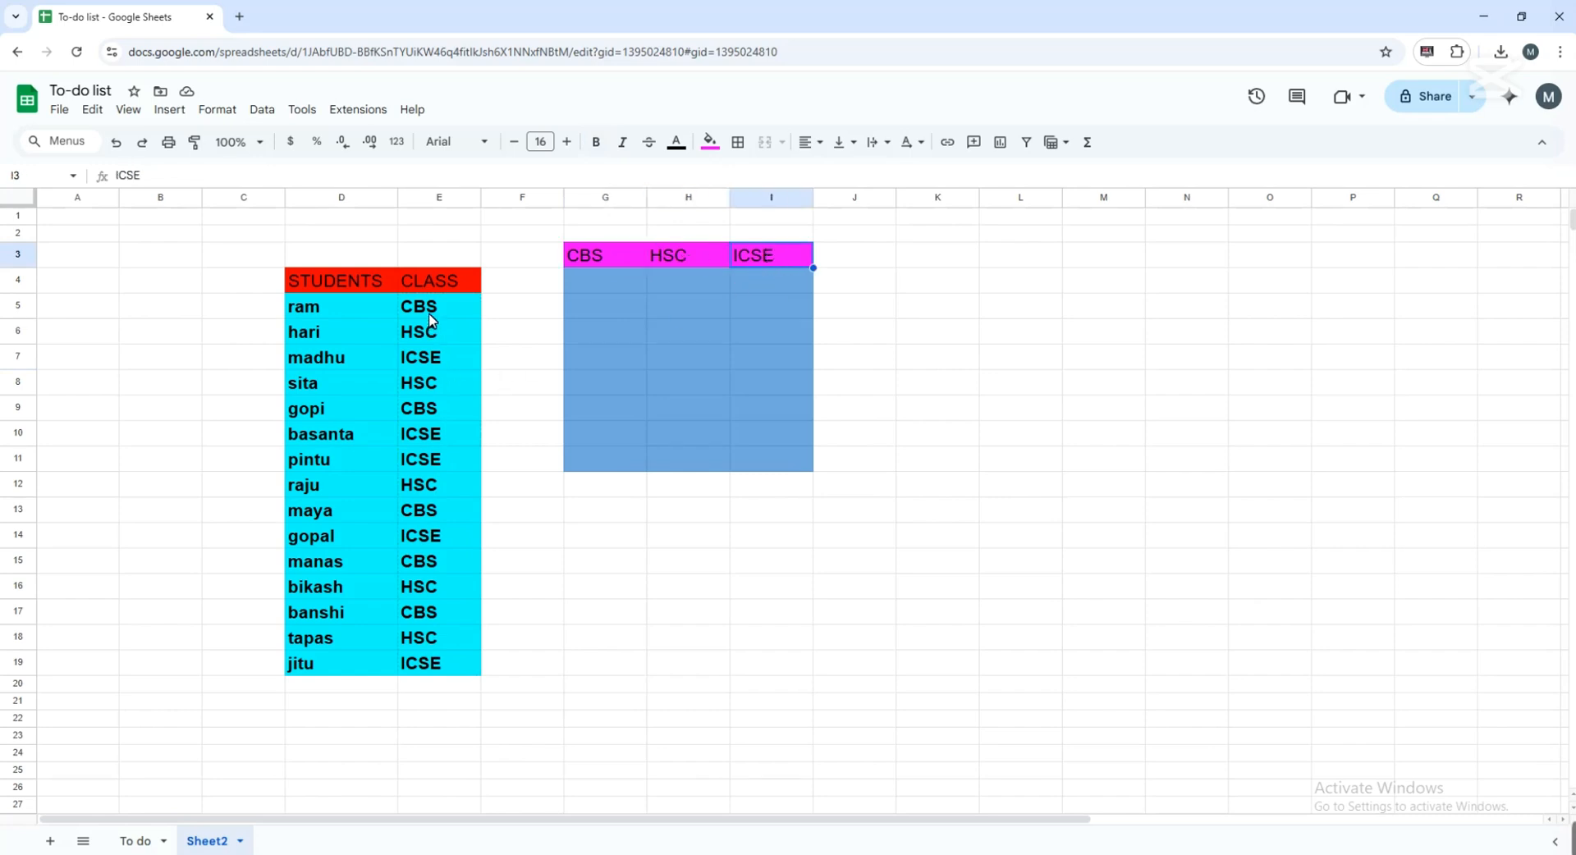
- Compare the class entries in E5:E19 with the headers in G3:I3 and trace the rows belonging to CBS
left_click_drag(435, 314, 435, 664)
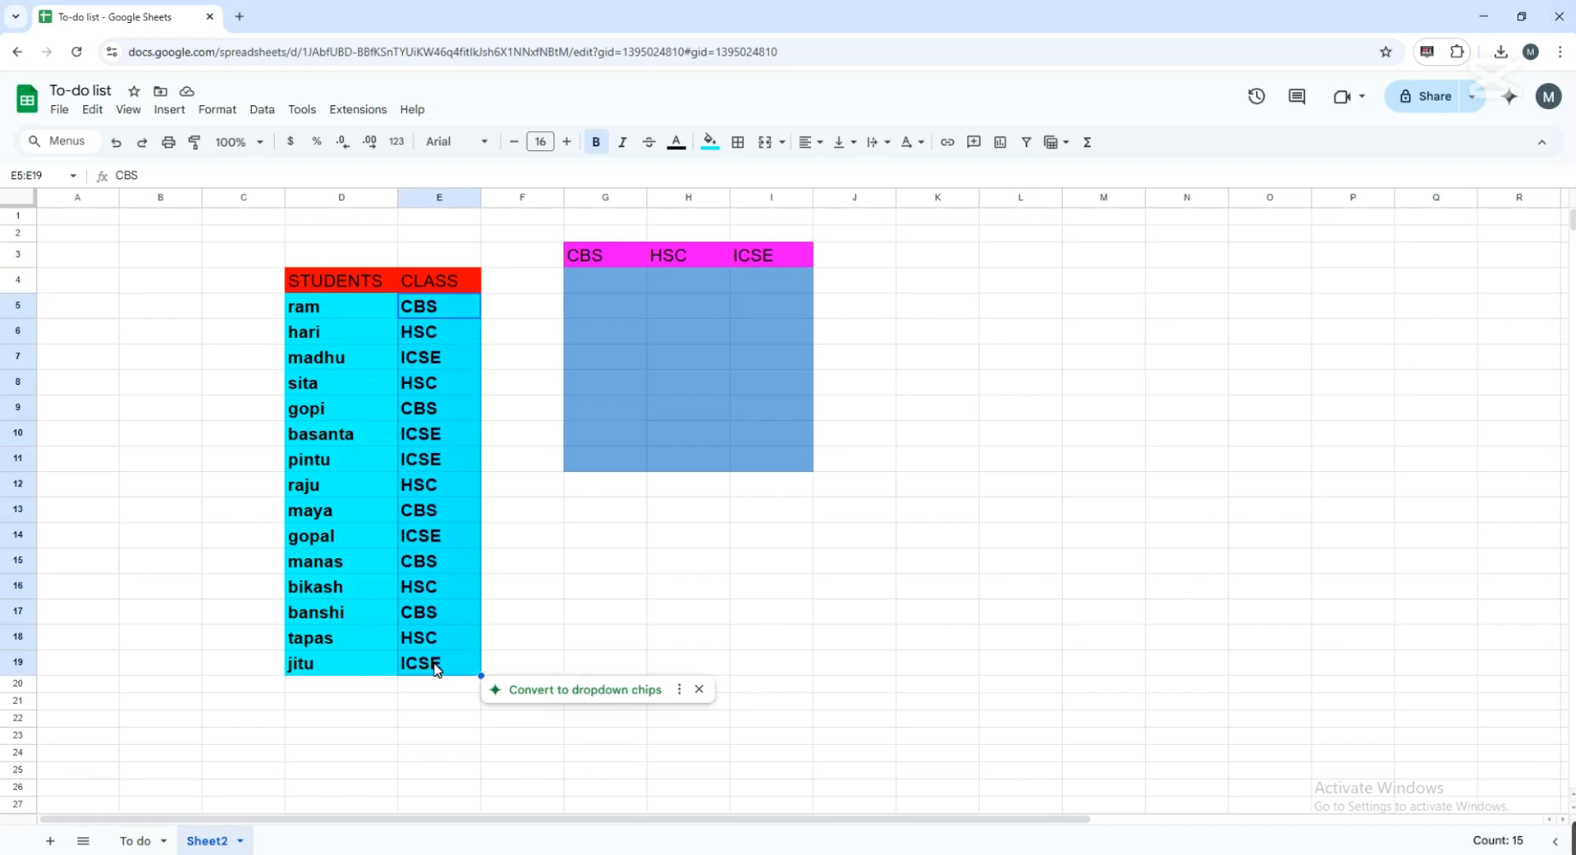
left_click_drag(601, 259, 747, 251)
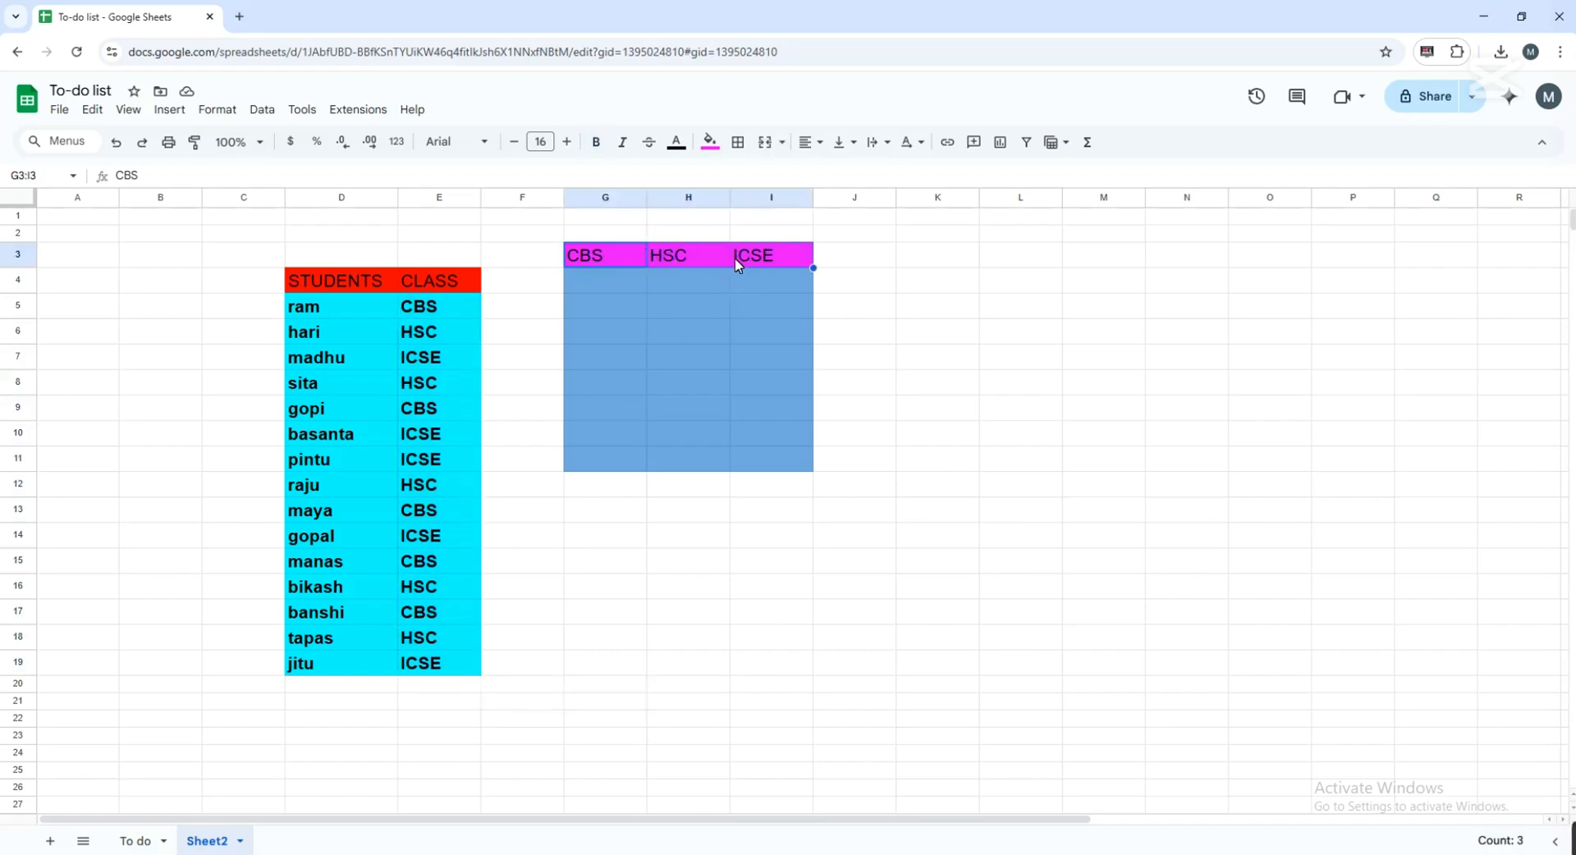
left_click(433, 384)
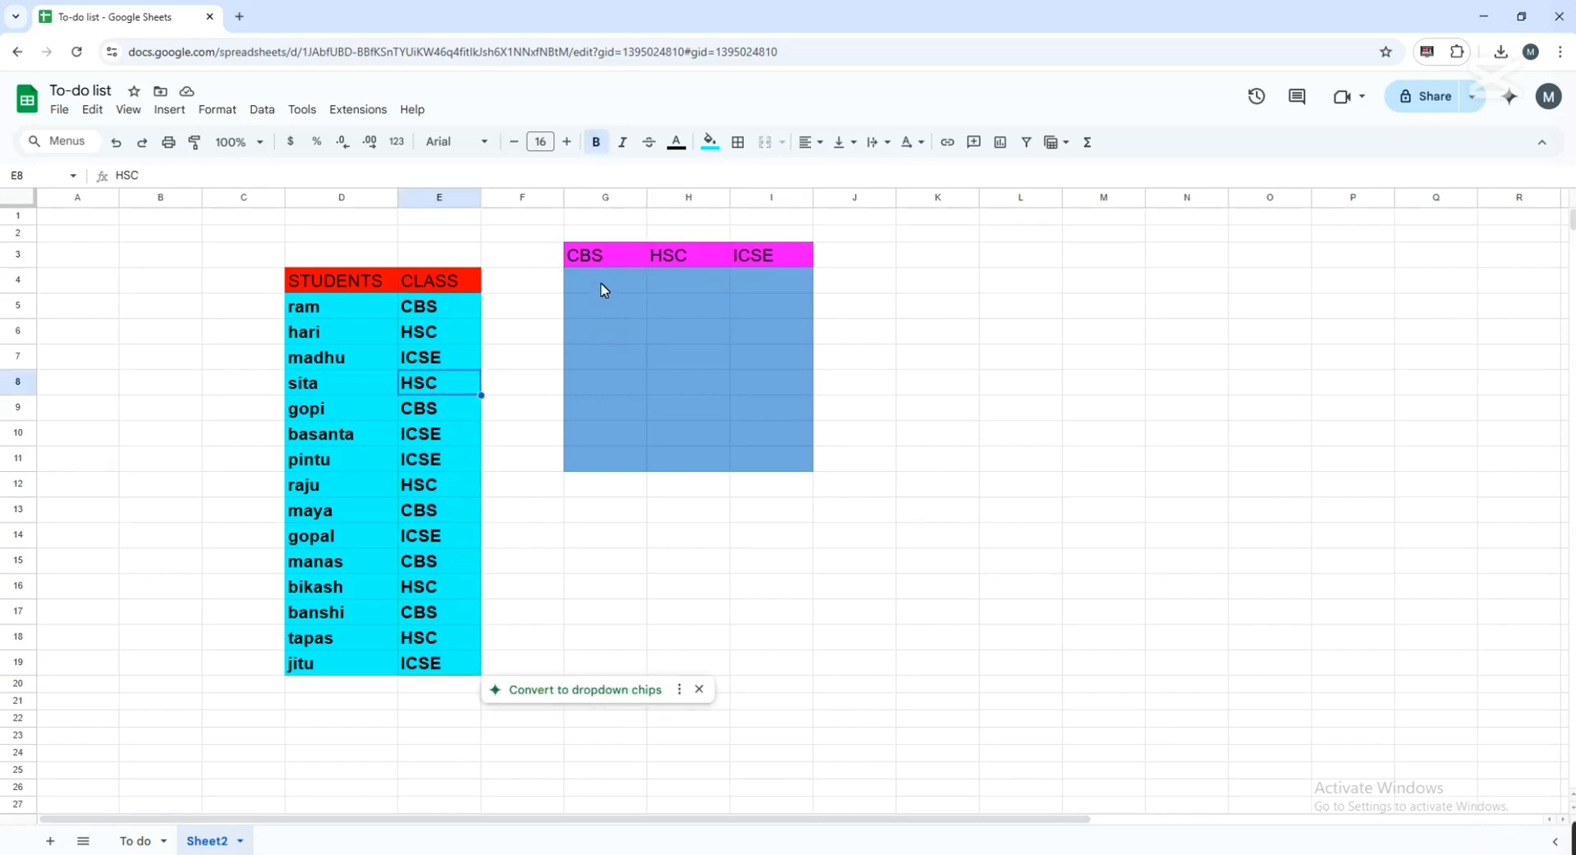
left_click(359, 316)
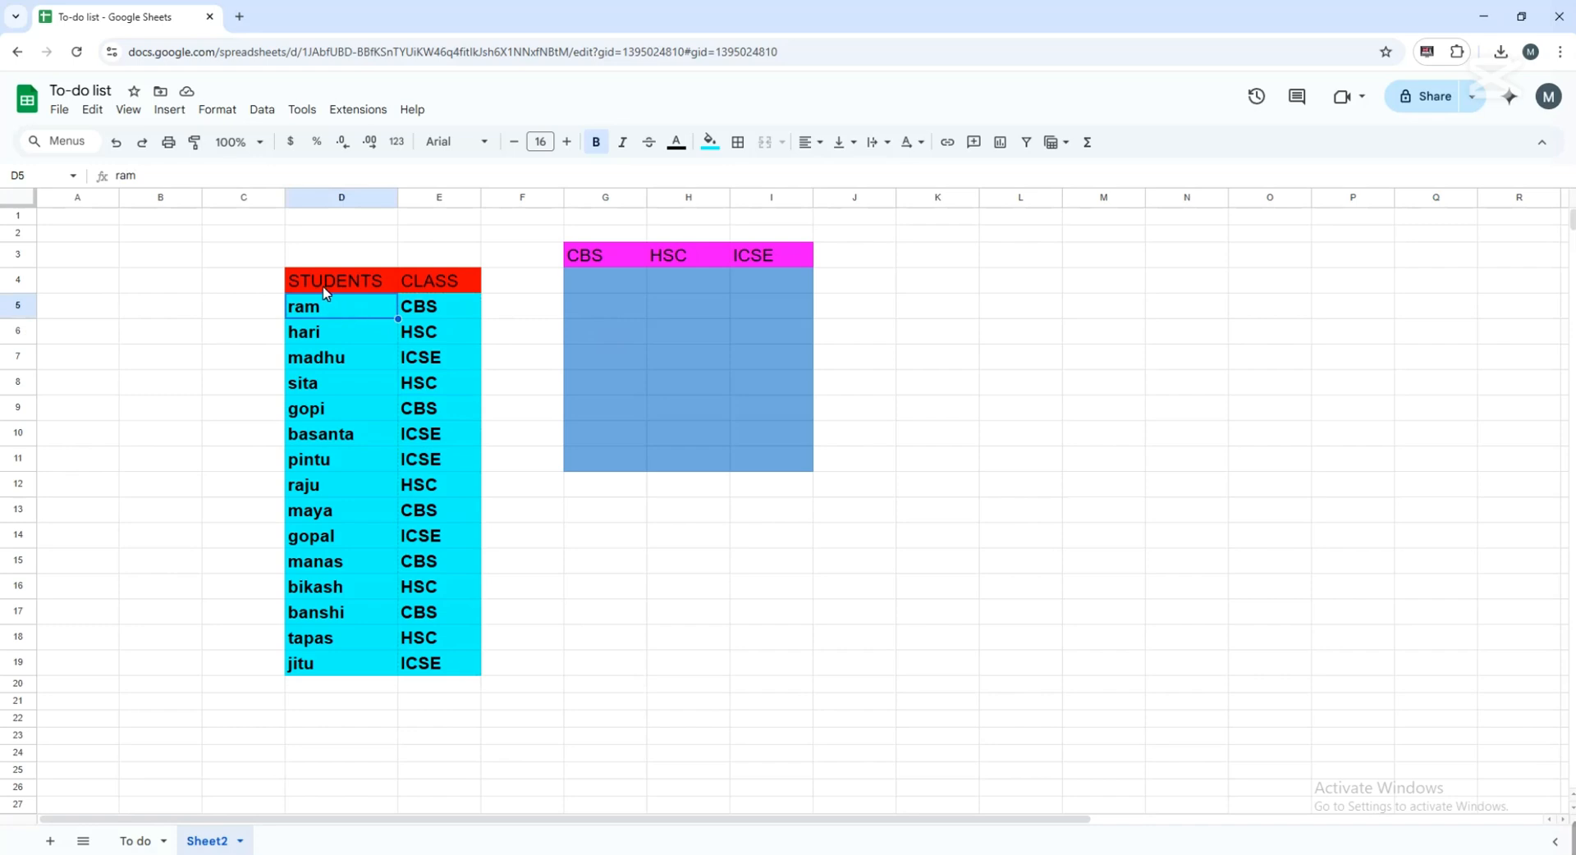
left_click(340, 288)
left_click_drag(343, 294, 402, 466)
left_click(379, 520)
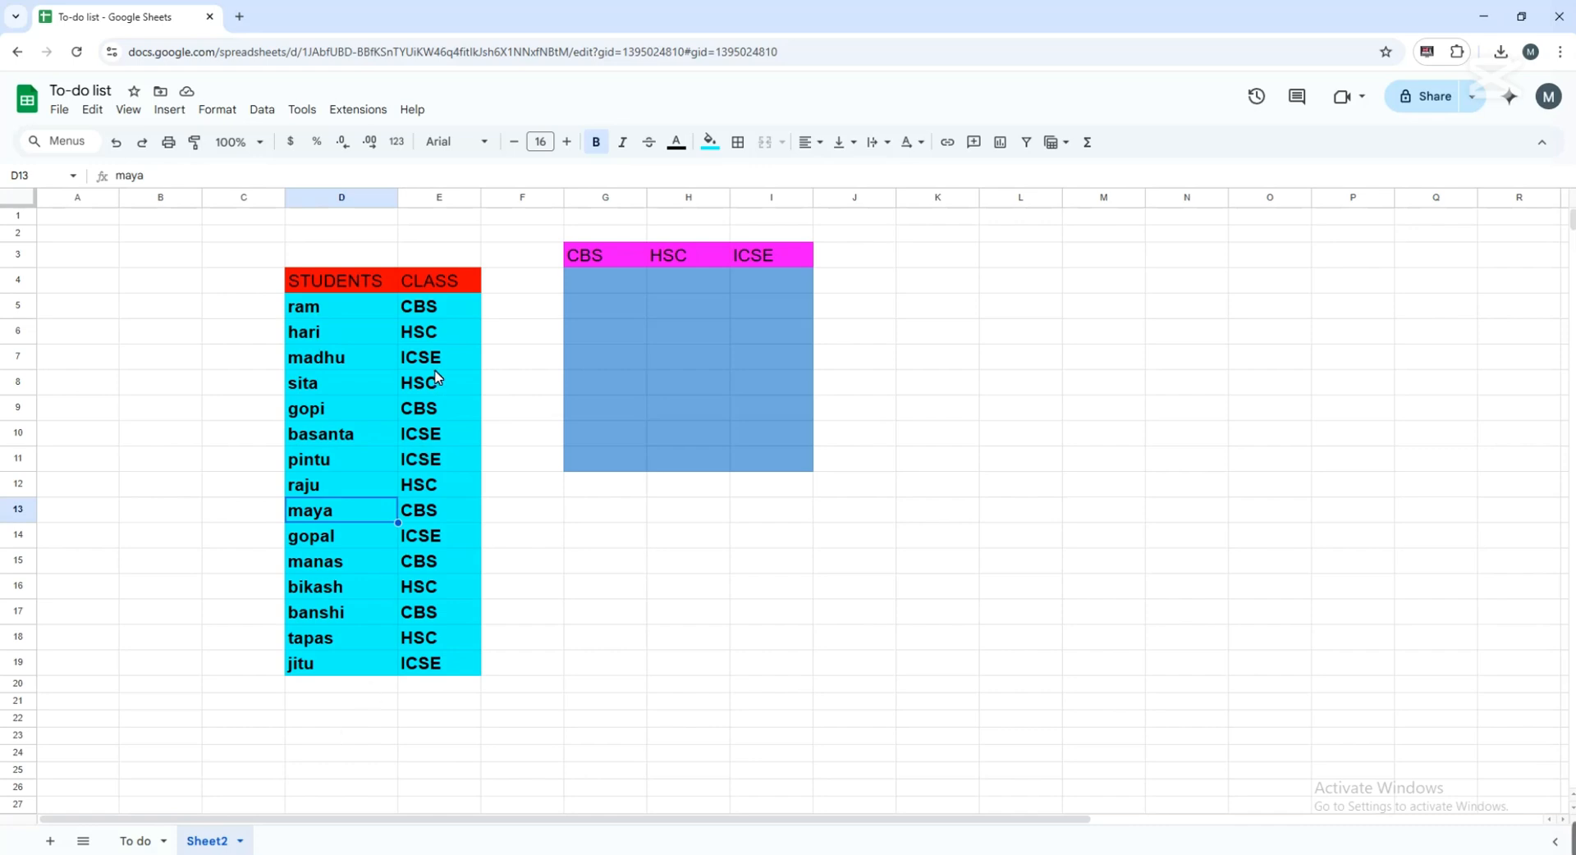
left_click_drag(448, 317, 436, 771)
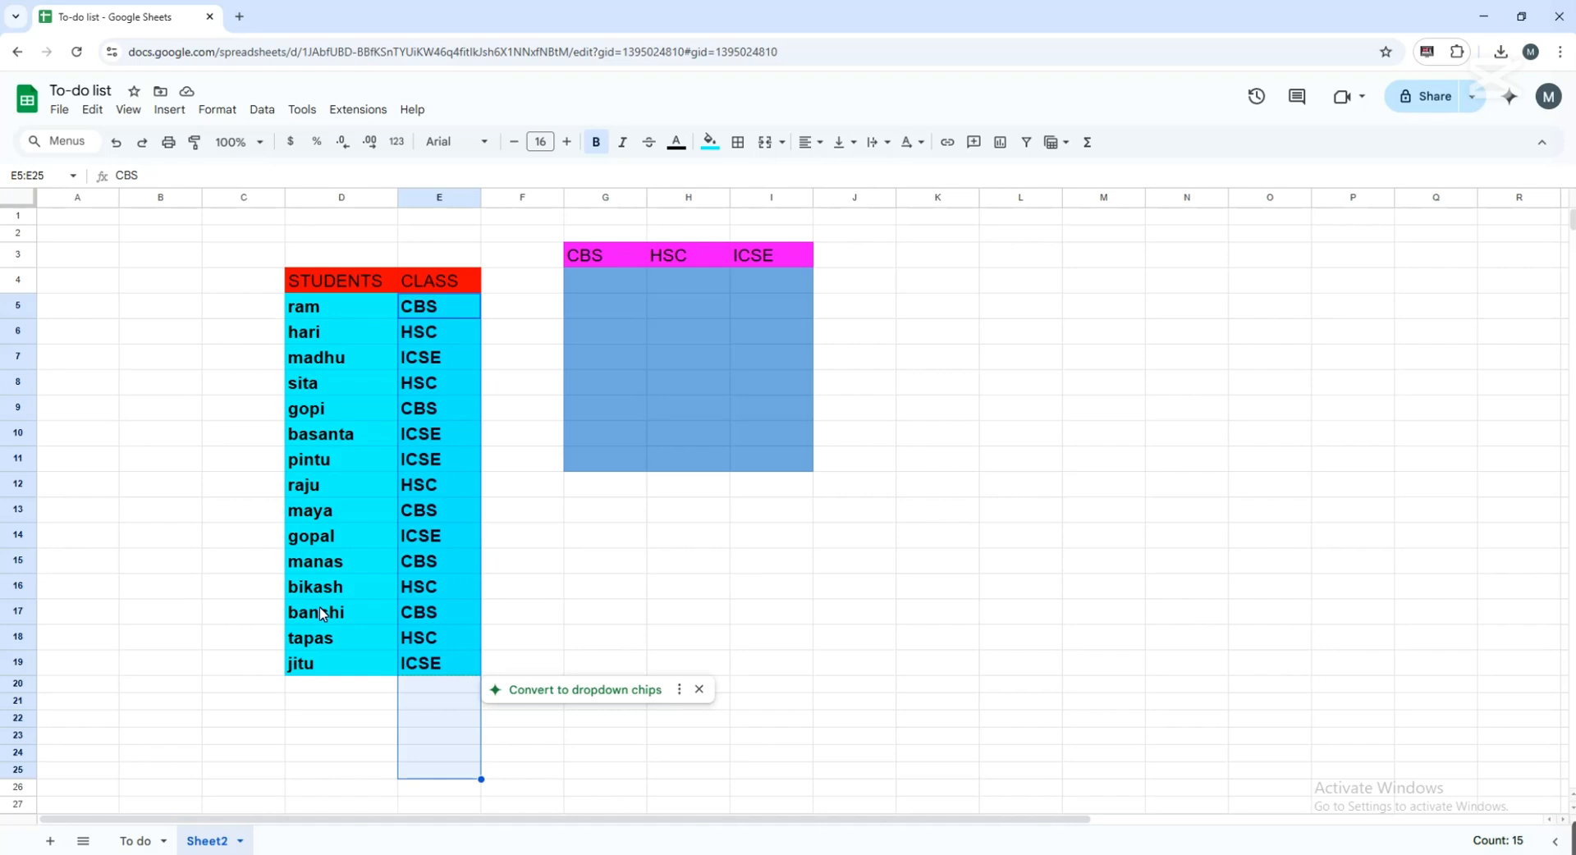
left_click(453, 511)
left_click(429, 311)
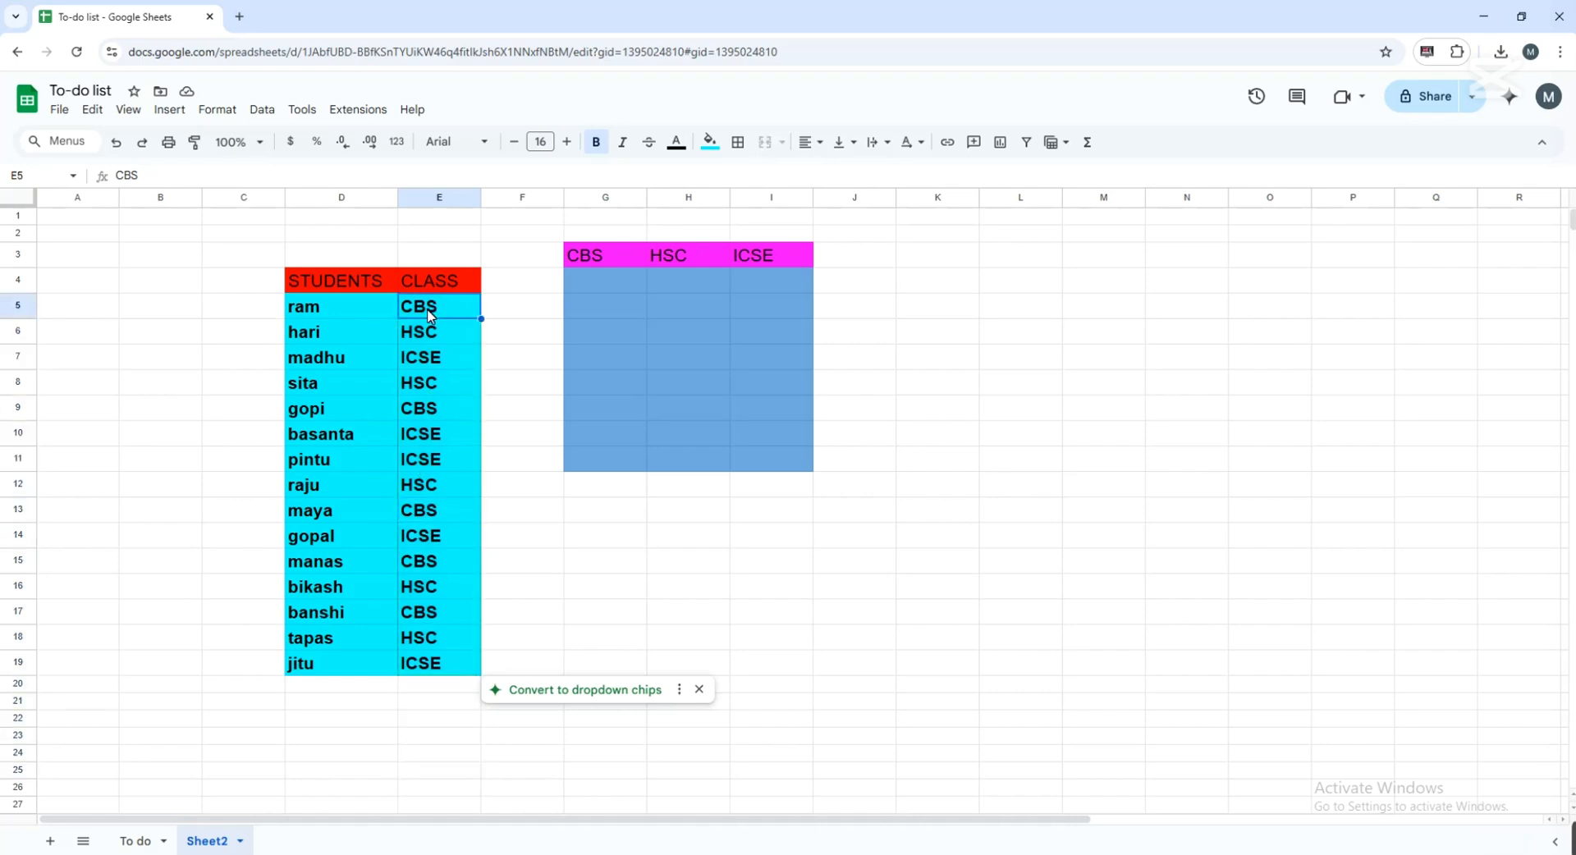
left_click(426, 410)
left_click(437, 514)
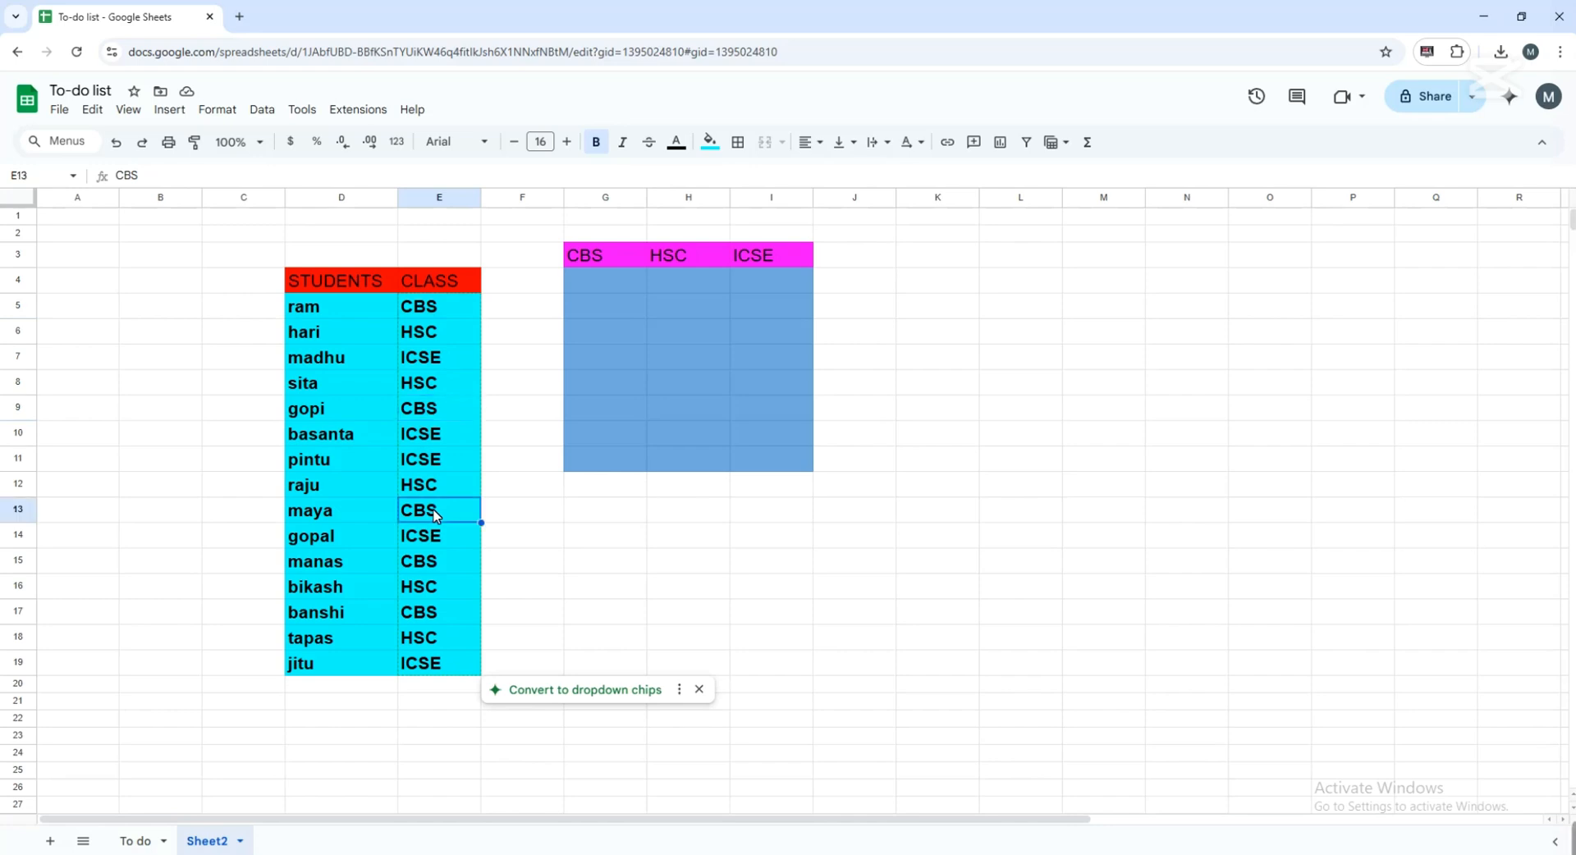
left_click(435, 614)
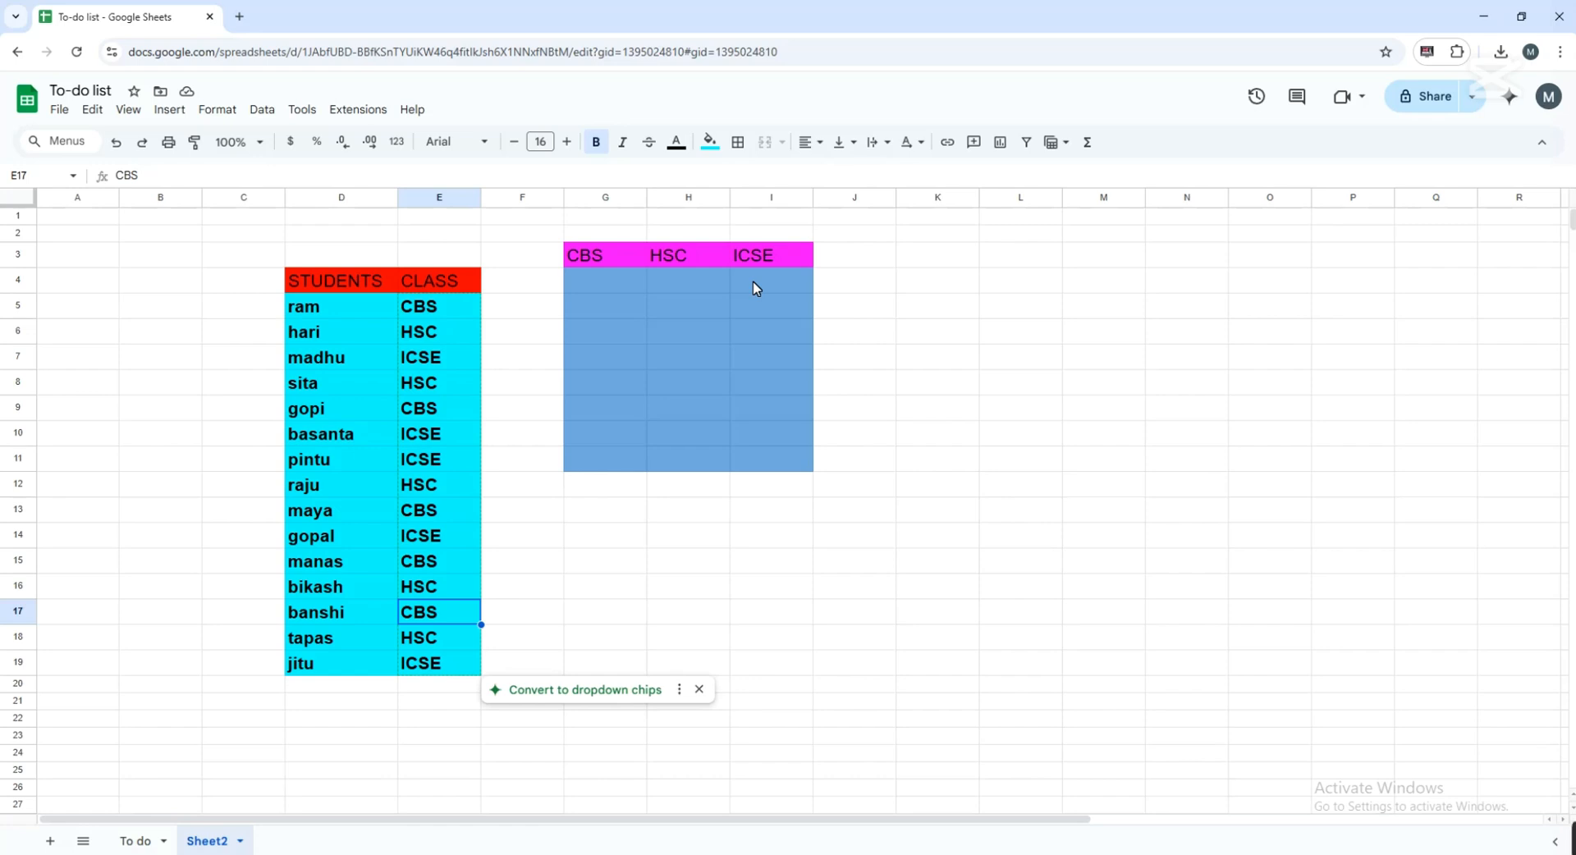
- Enter the formula =FILTER(D5:D19,E5:E19,=G3) in cell G4 under the CBS header
left_click(607, 291)
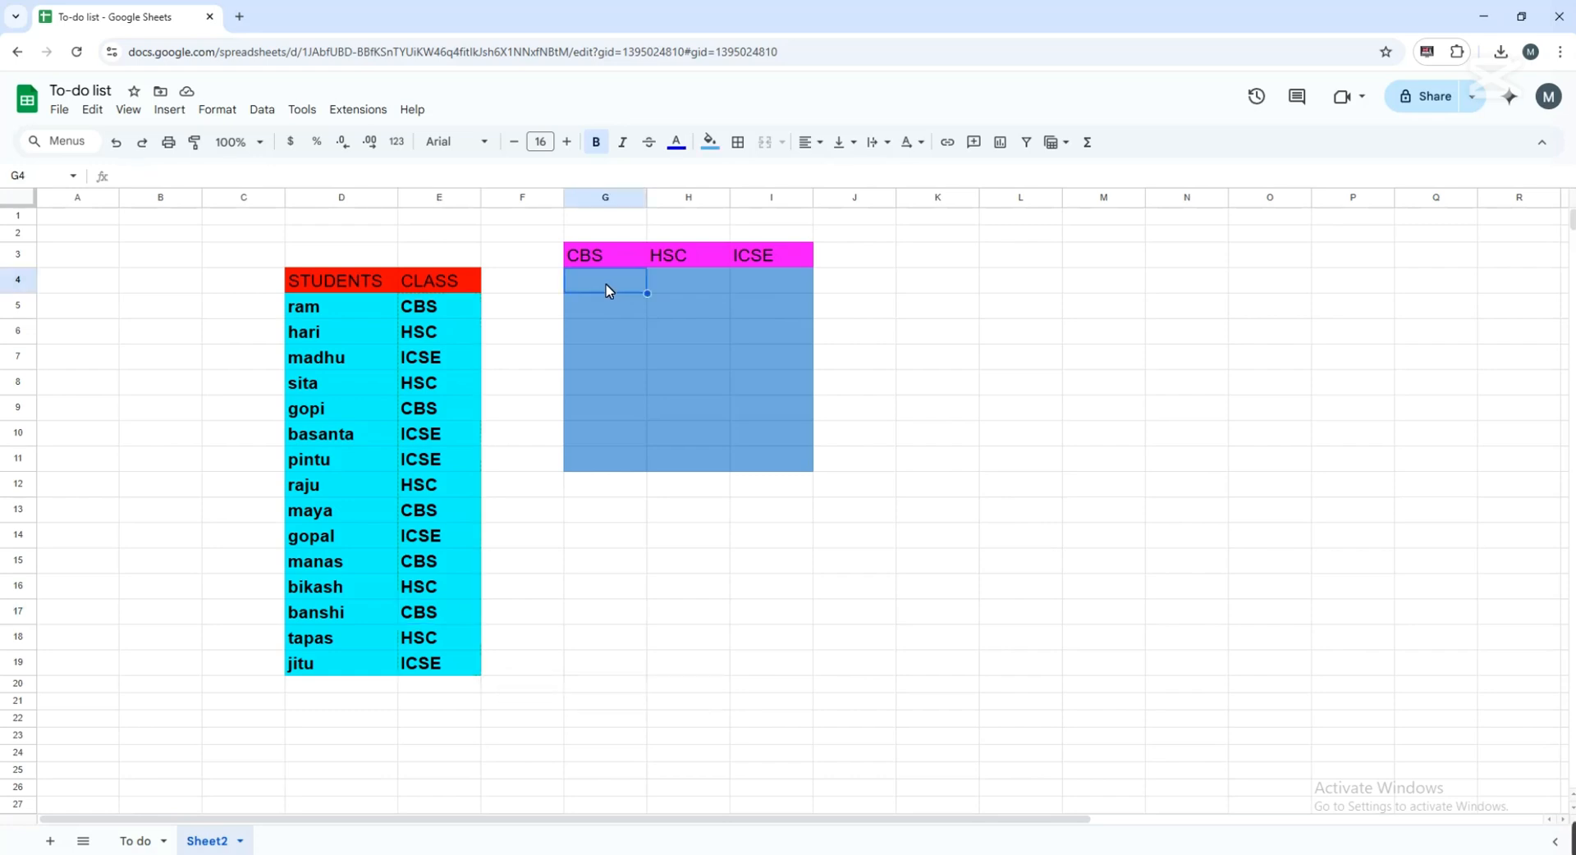
type("=FILTER(")
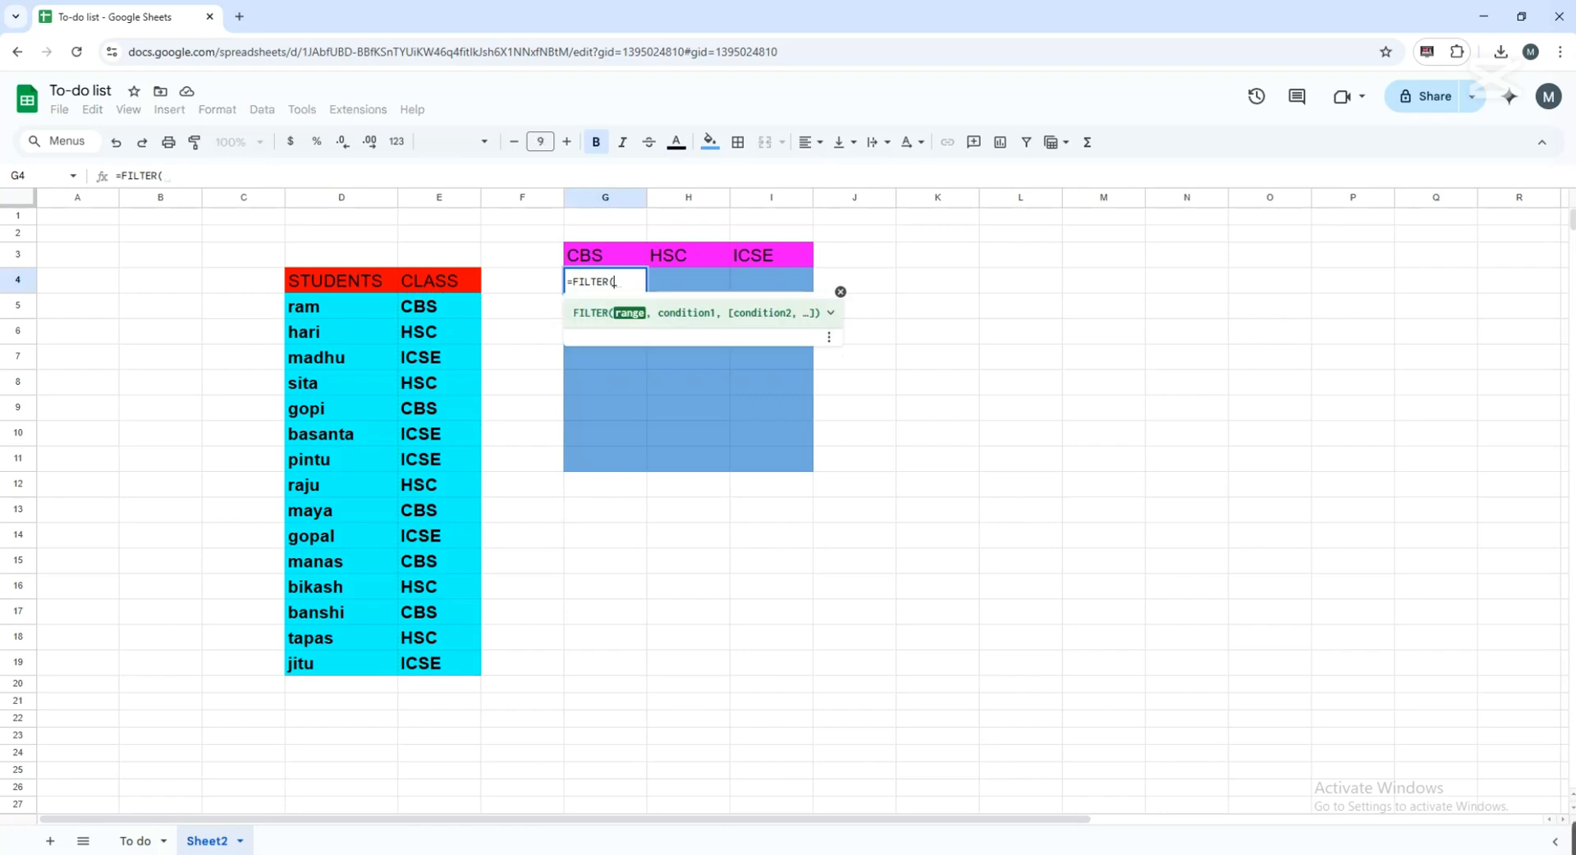
left_click(316, 312)
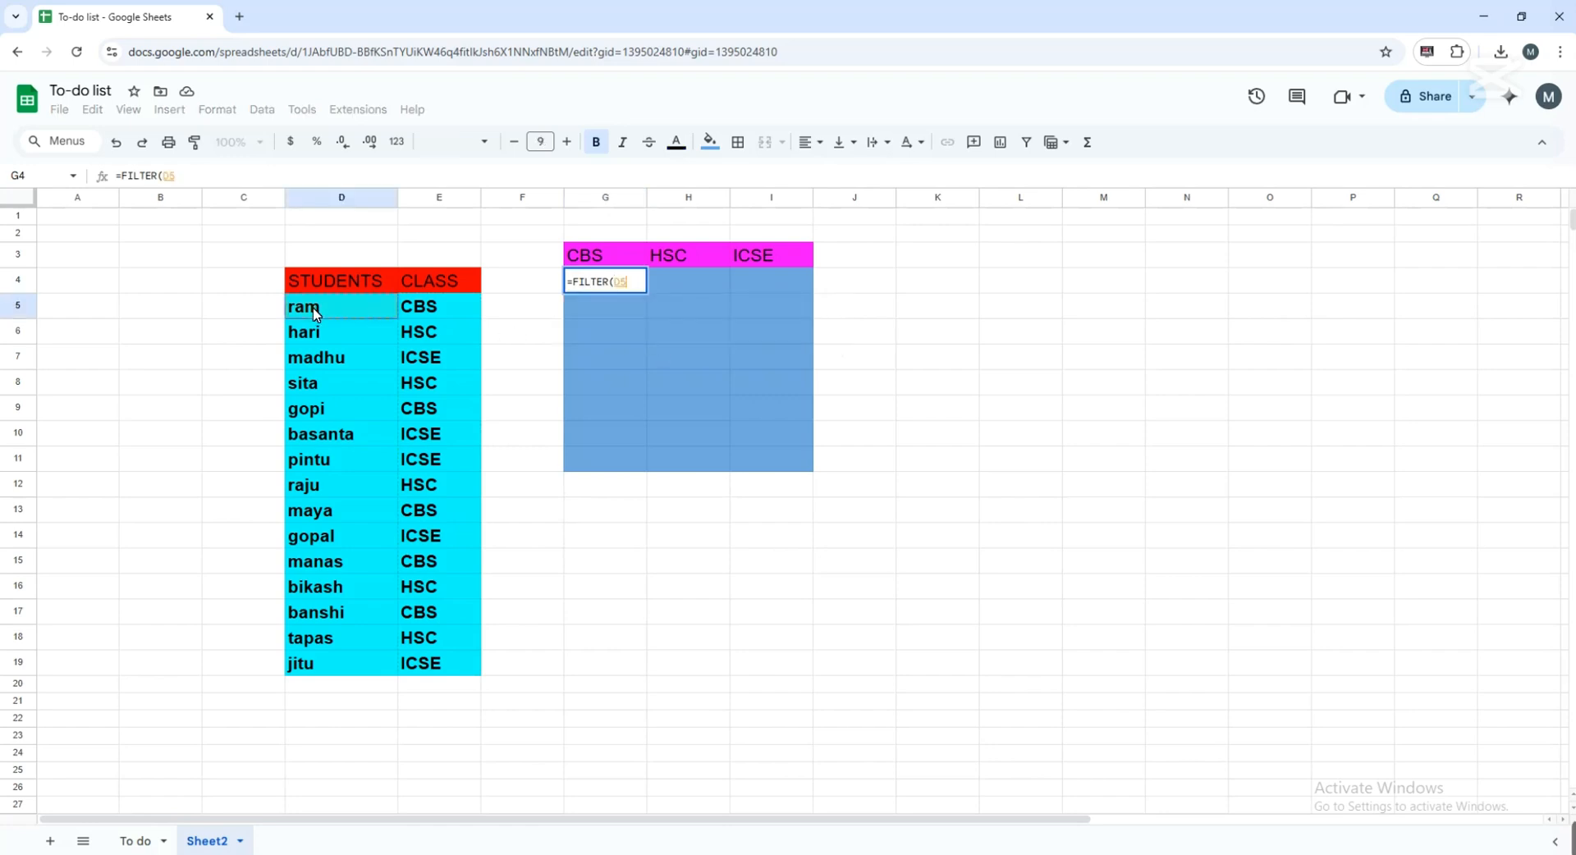
left_click_drag(316, 312, 322, 660)
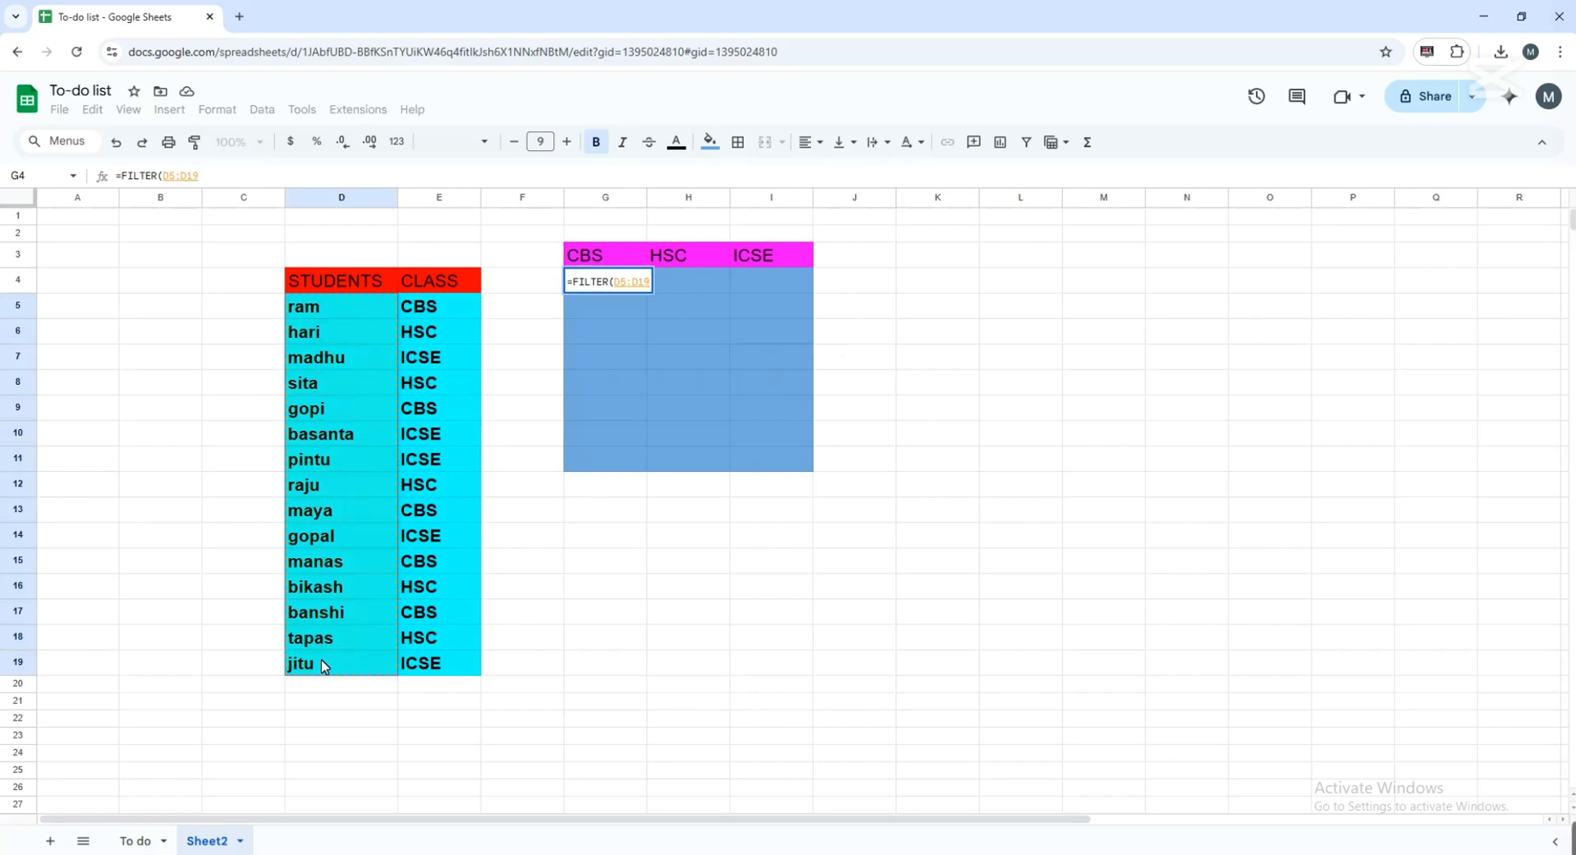
type(",")
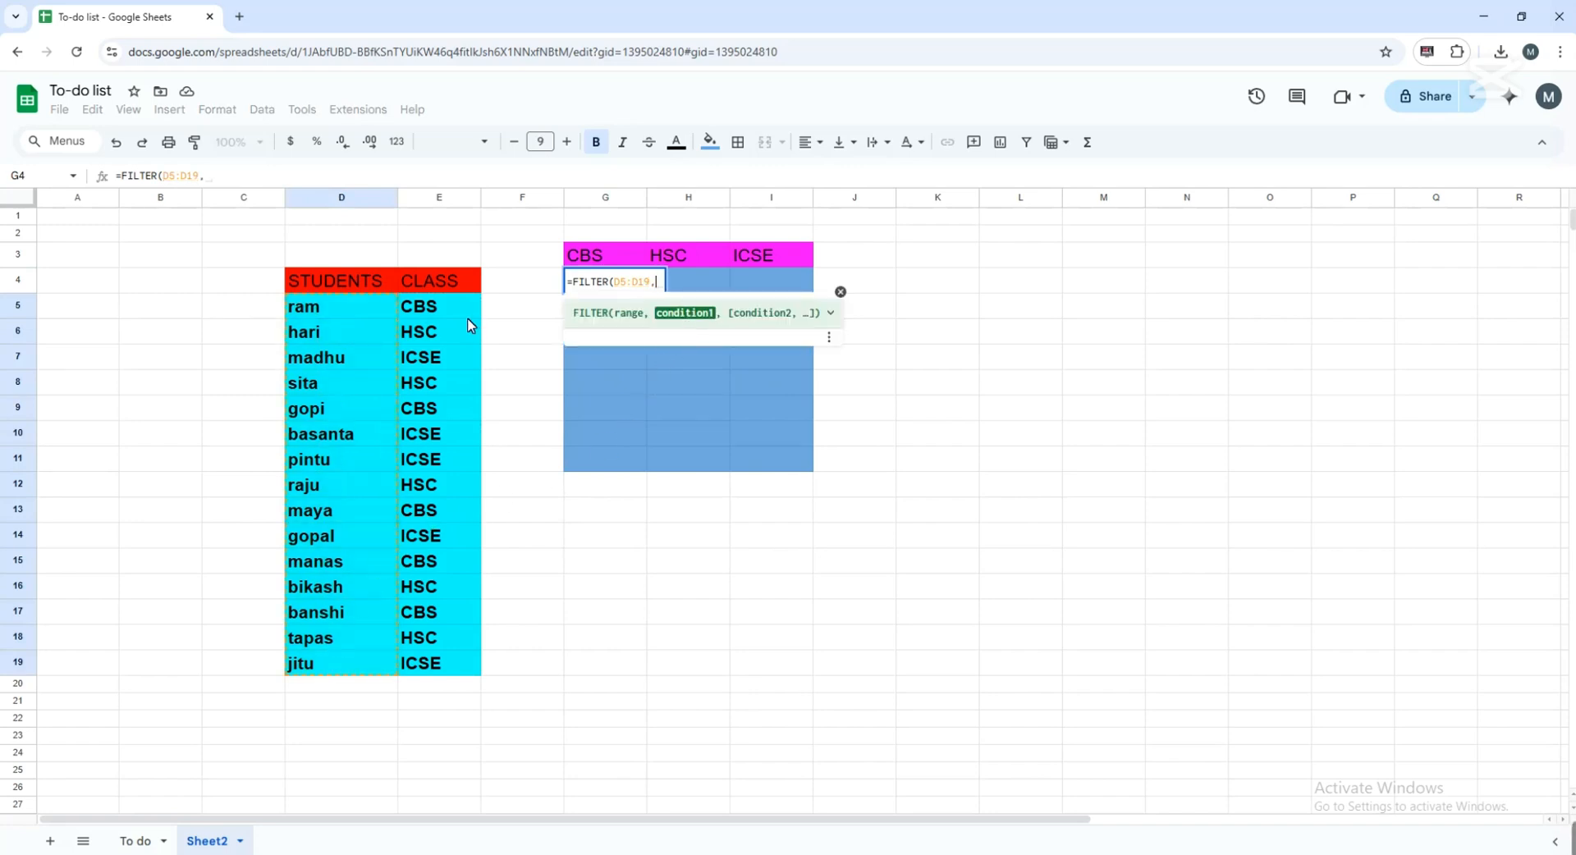
left_click_drag(424, 313, 426, 663)
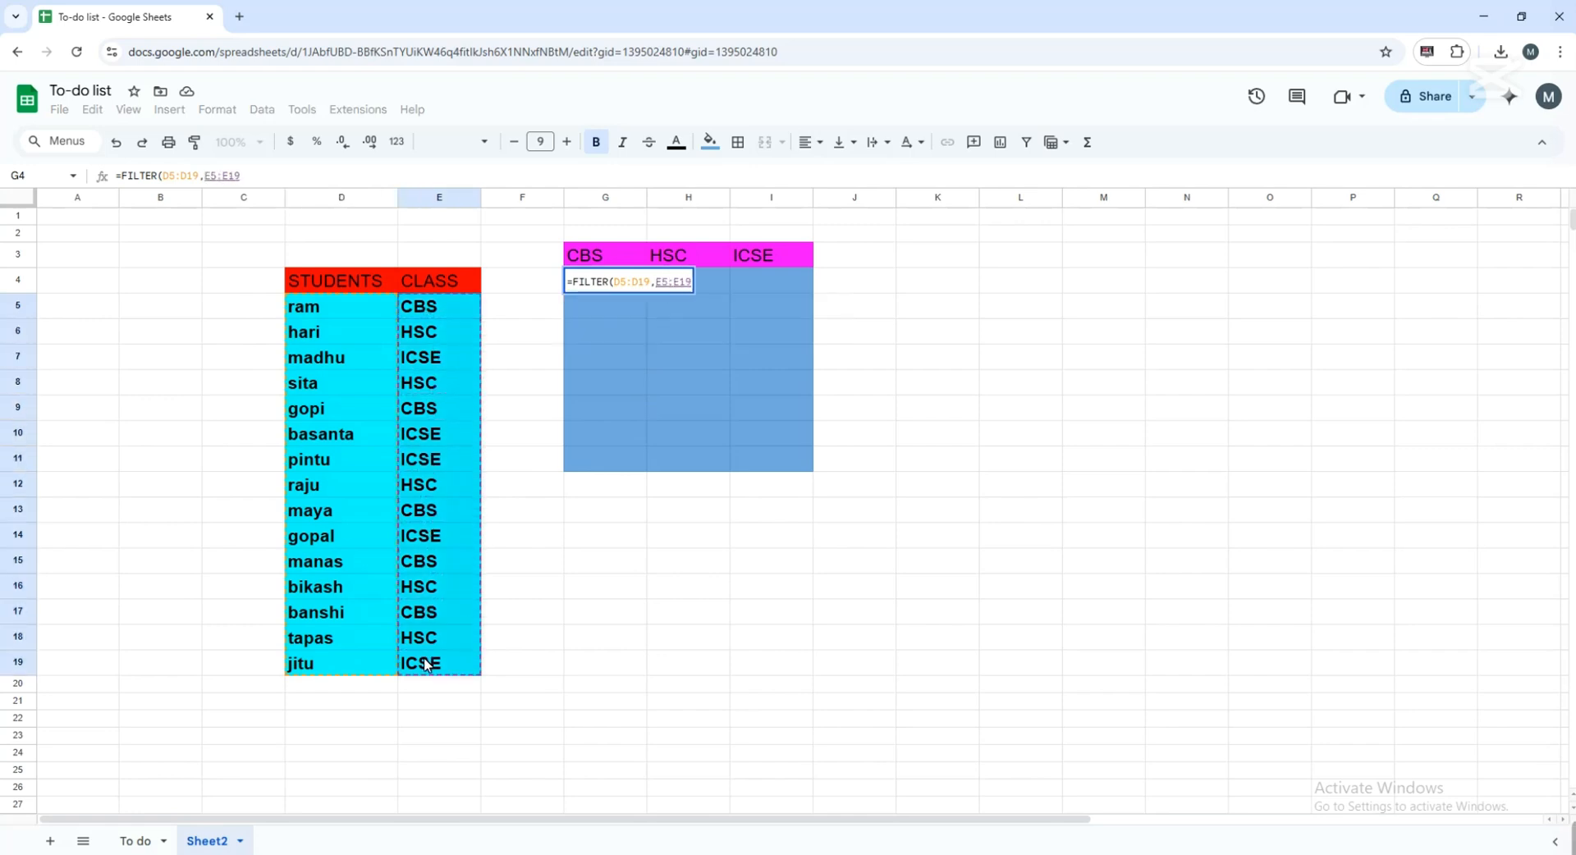
type(",")
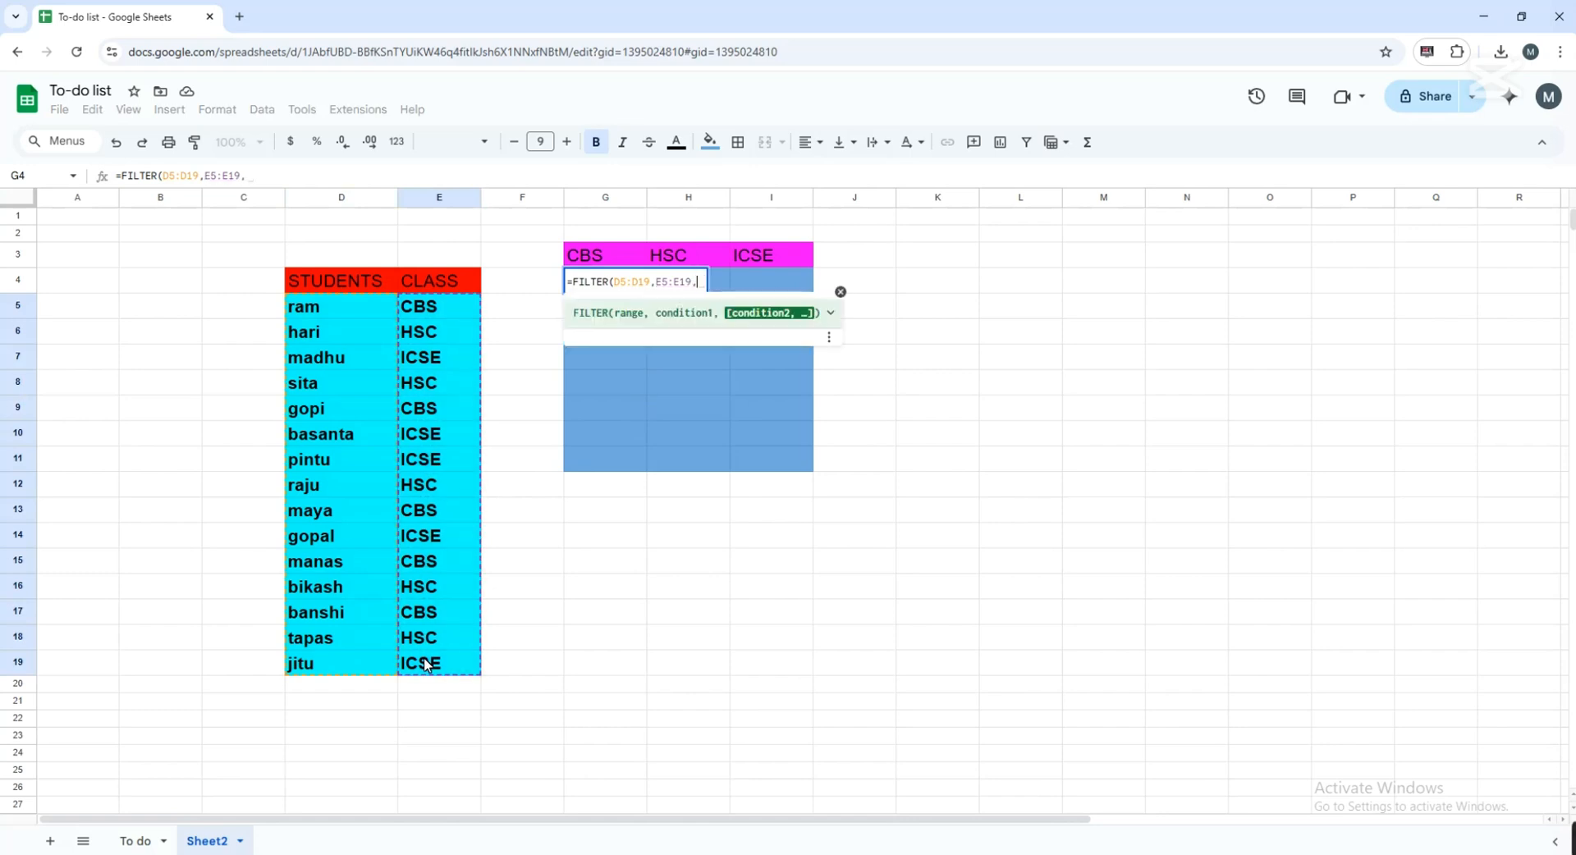
type("=")
left_click(598, 264)
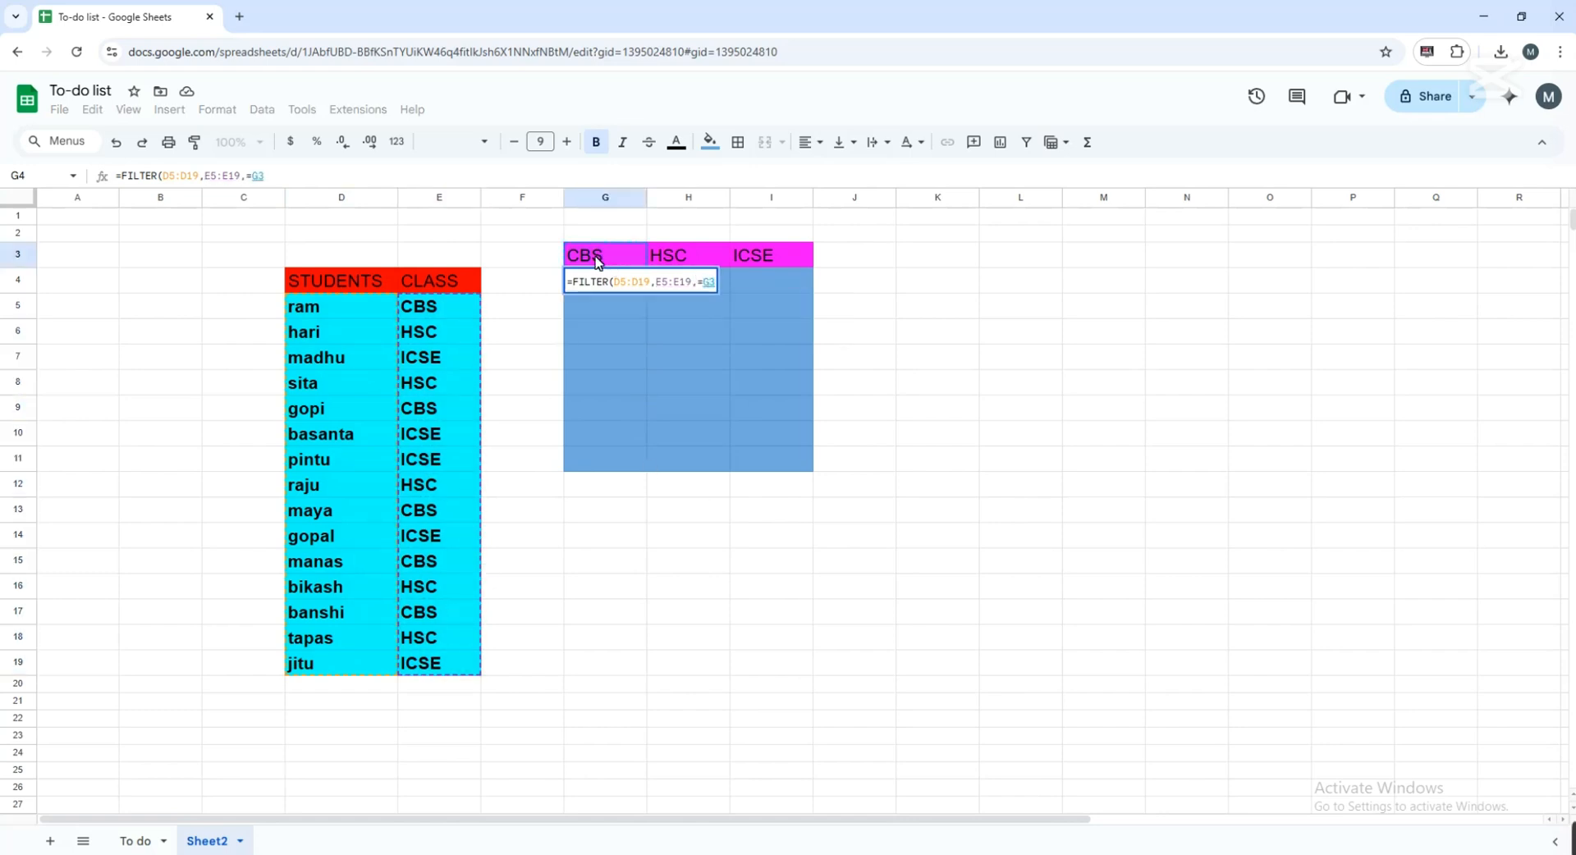
type(")")
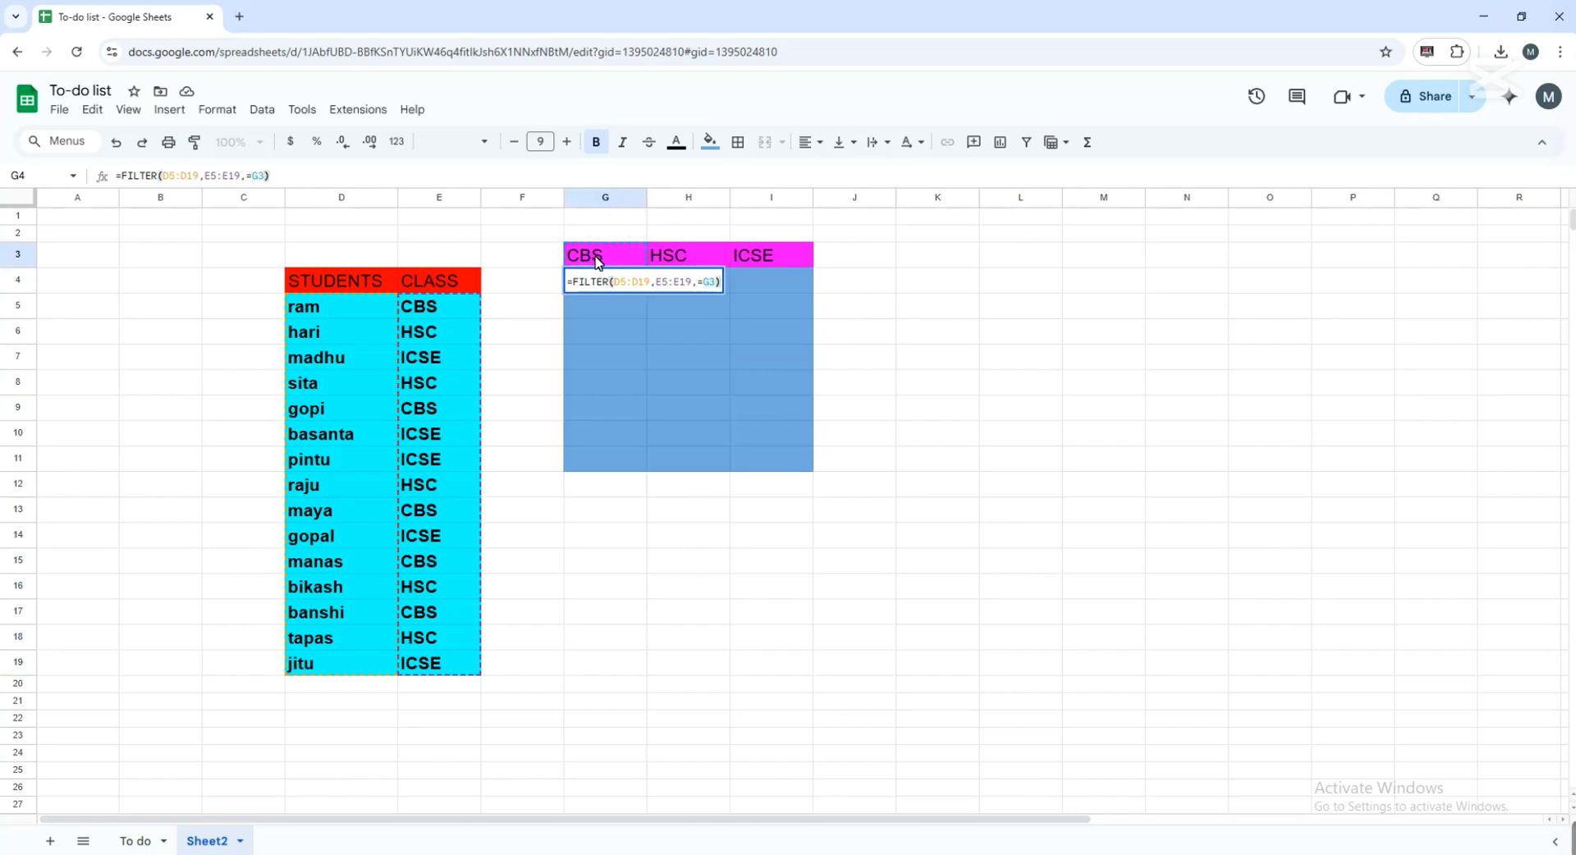
key("Return")
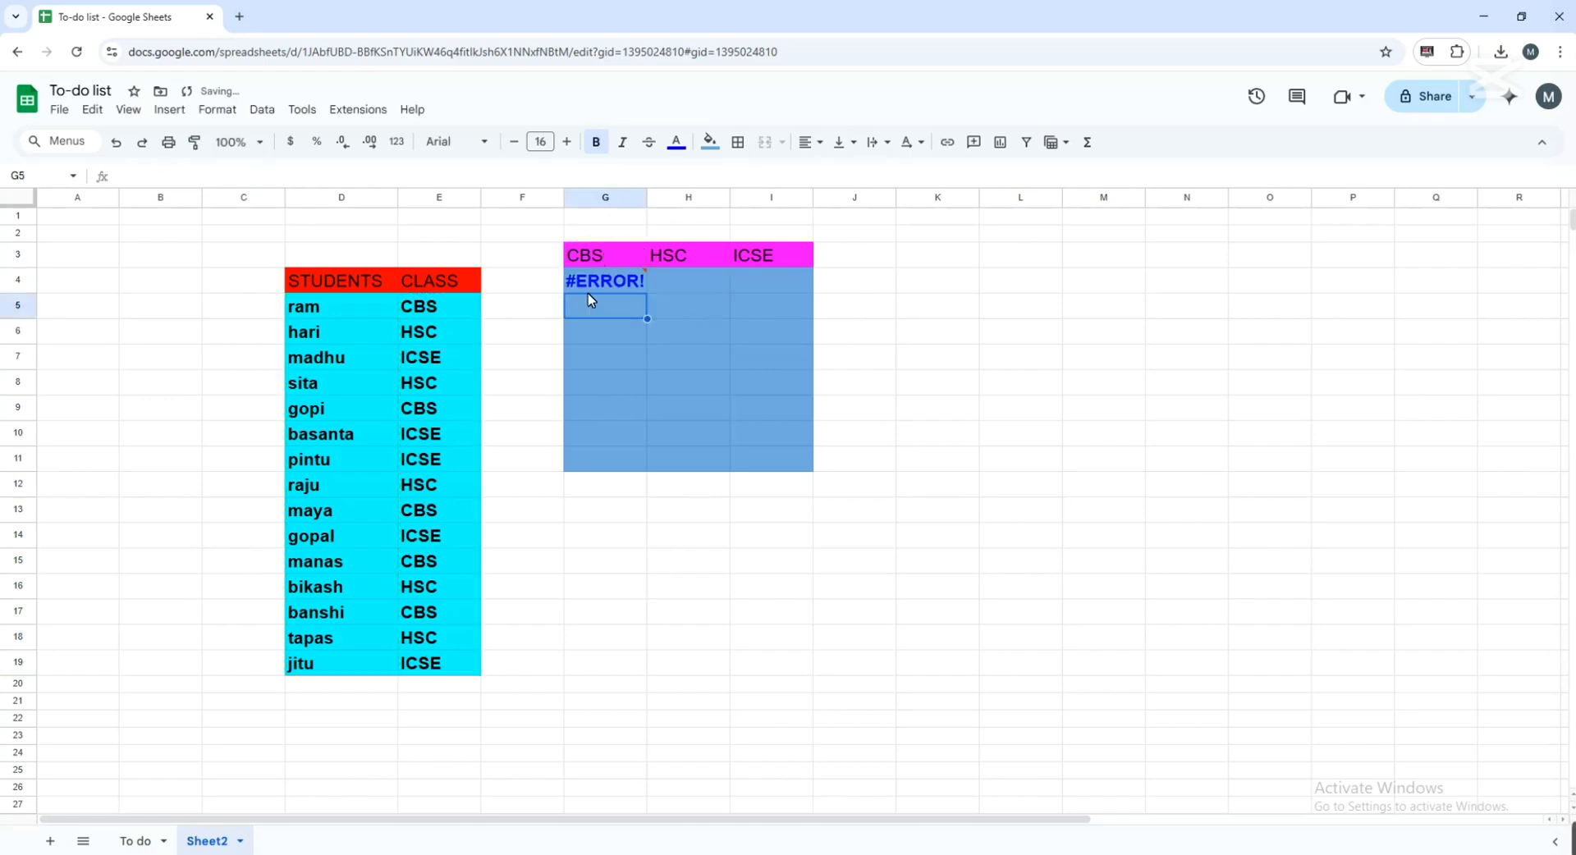
- Make the student range in G4's FILTER formula absolute as $D$5:$D$19
left_click(601, 281)
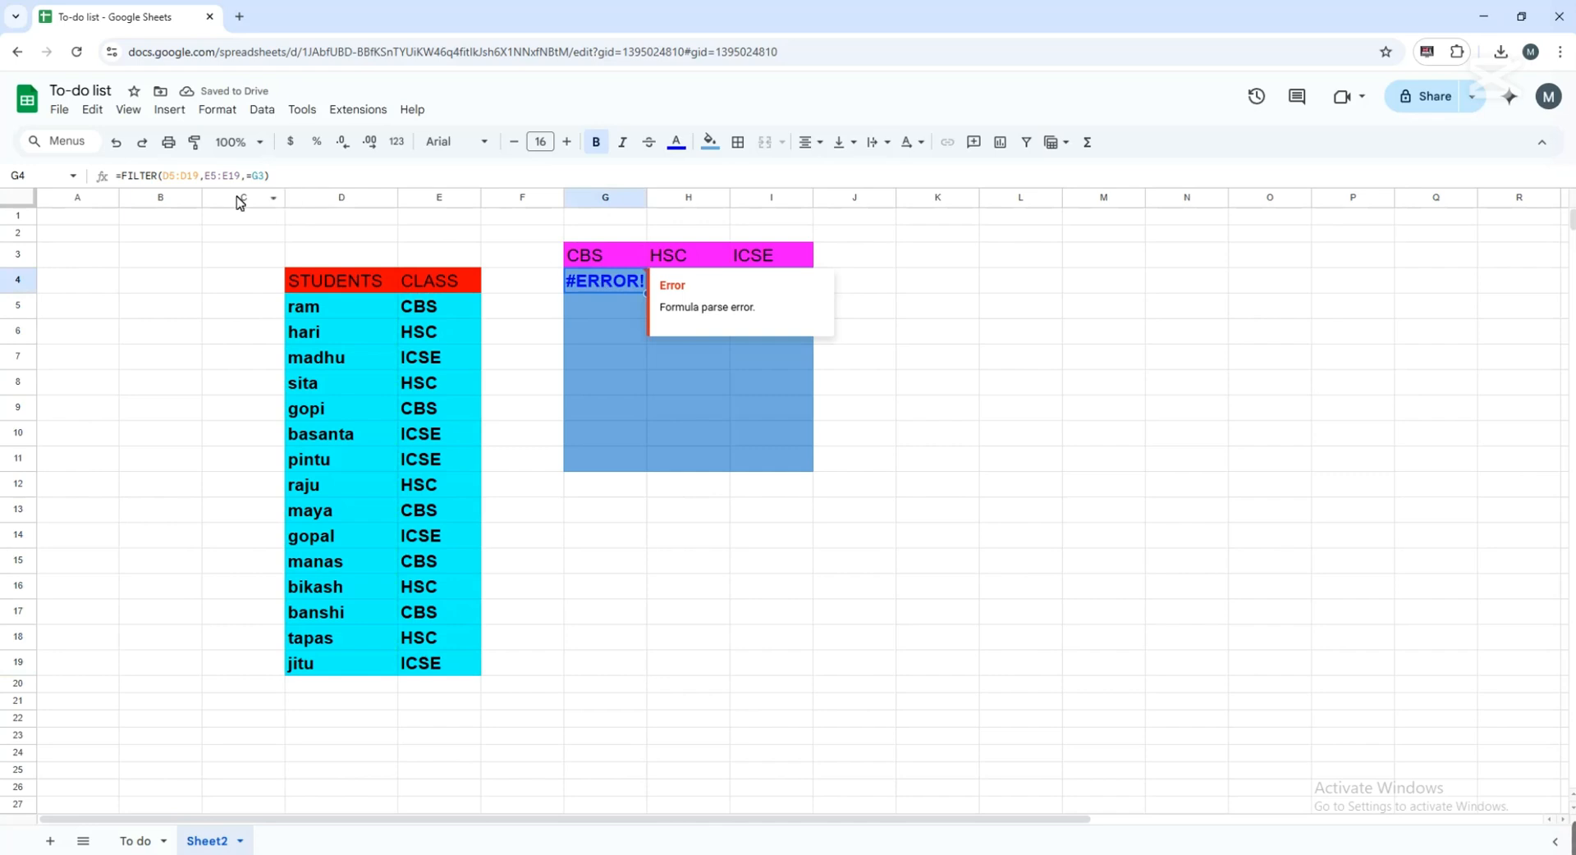
left_click(168, 179)
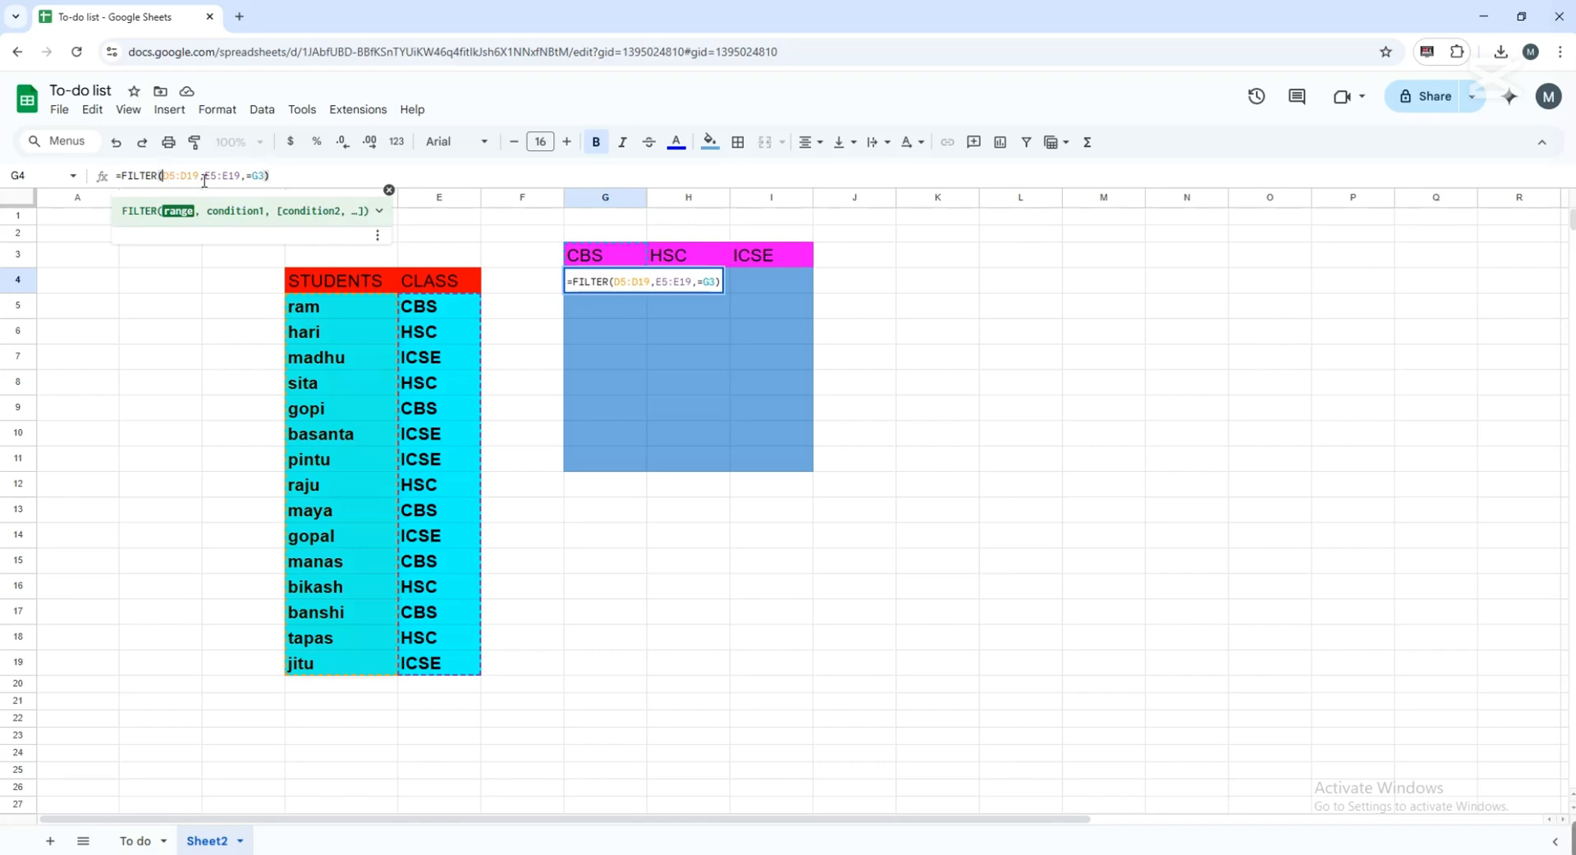
type("$")
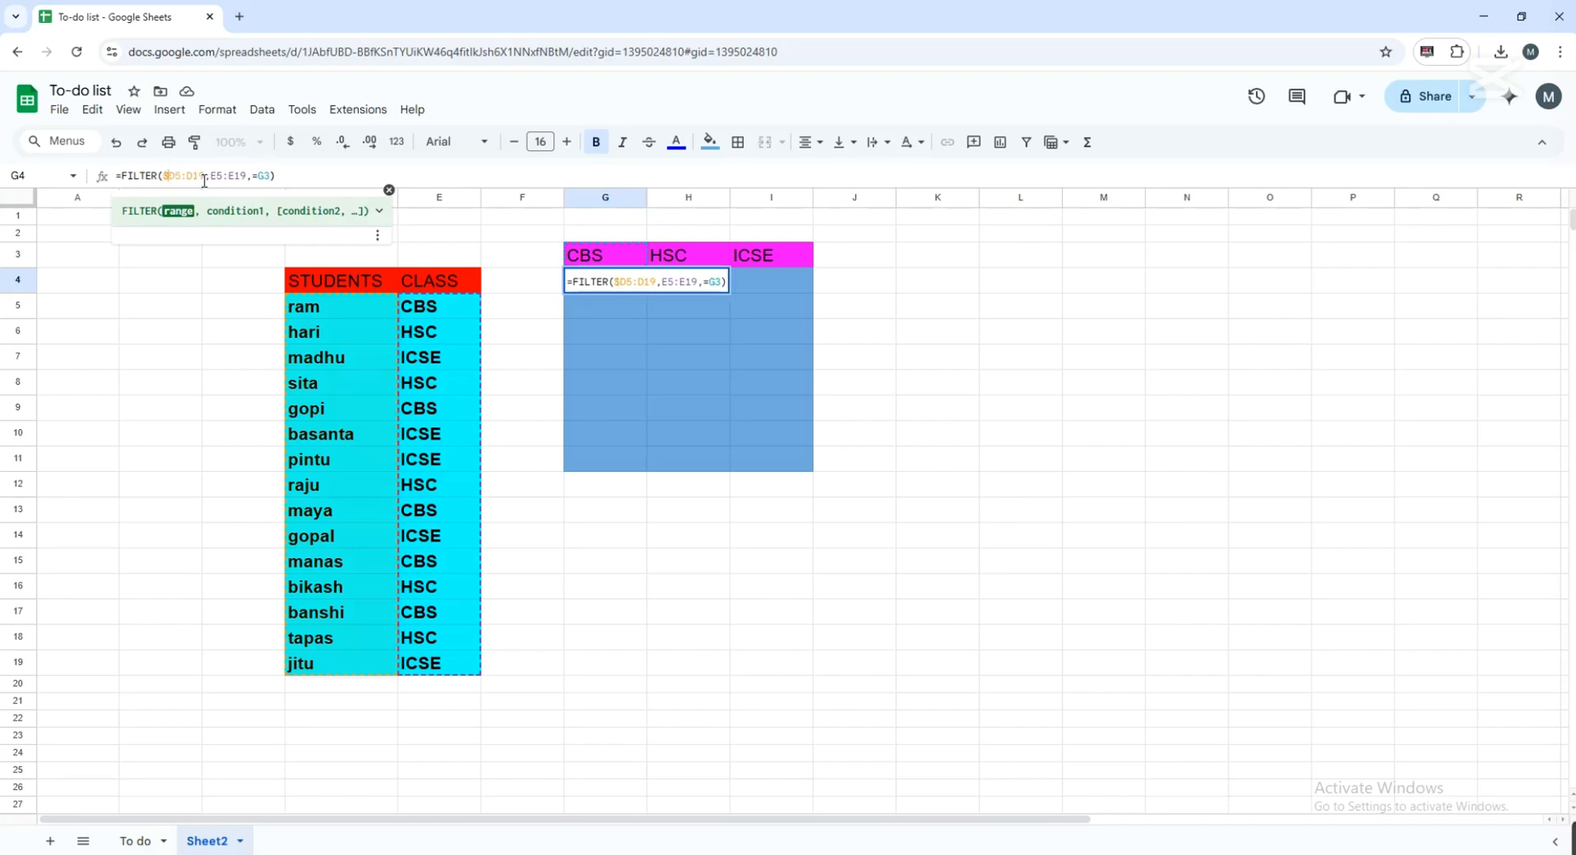
key("Right")
type("$D")
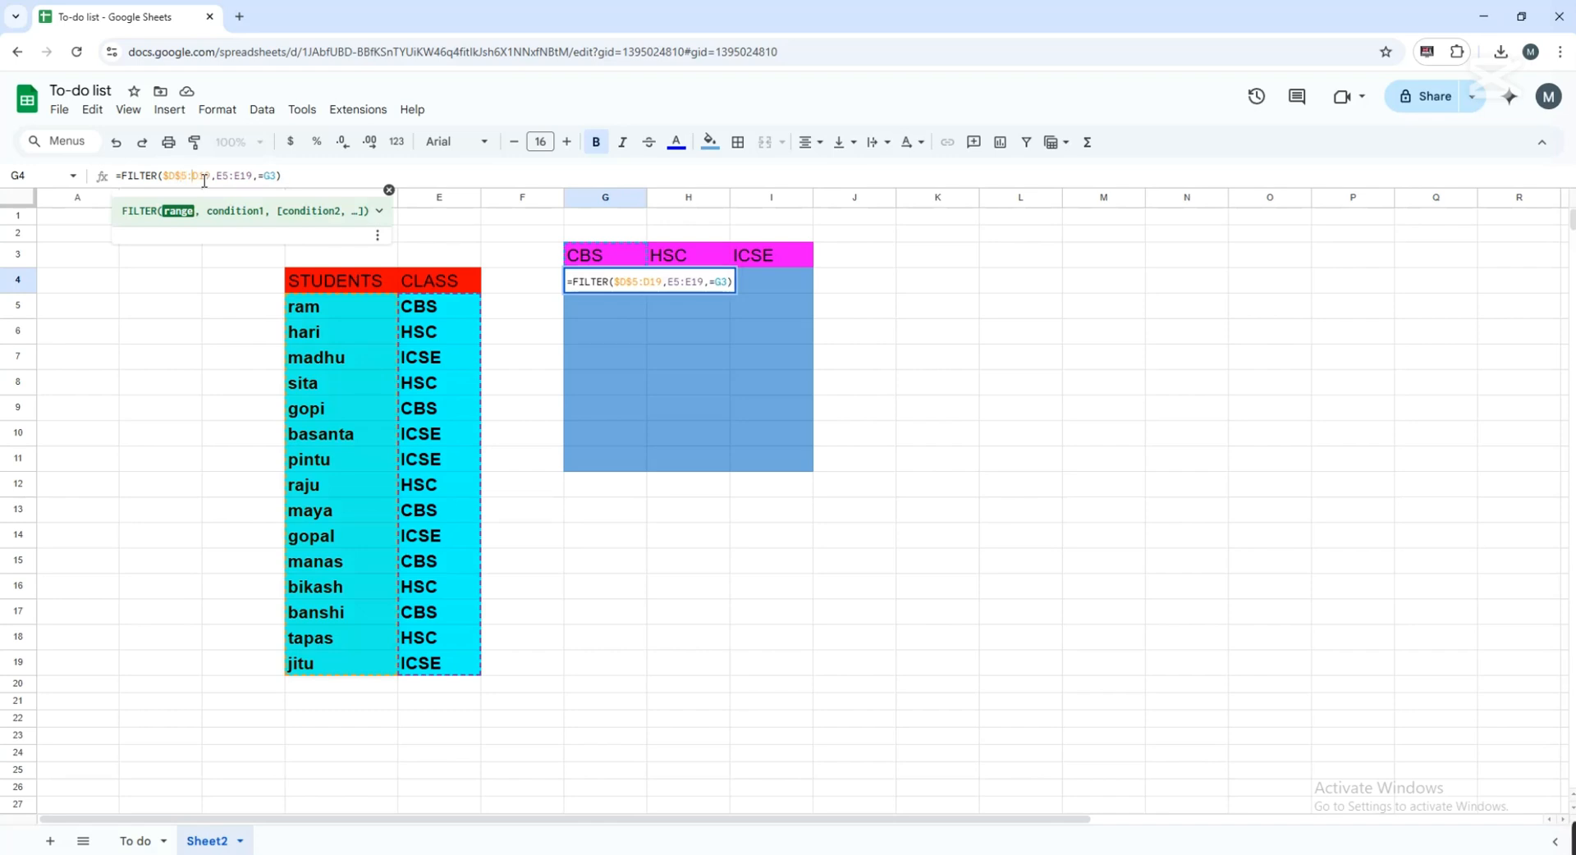
type("$")
key("Right")
type("$")
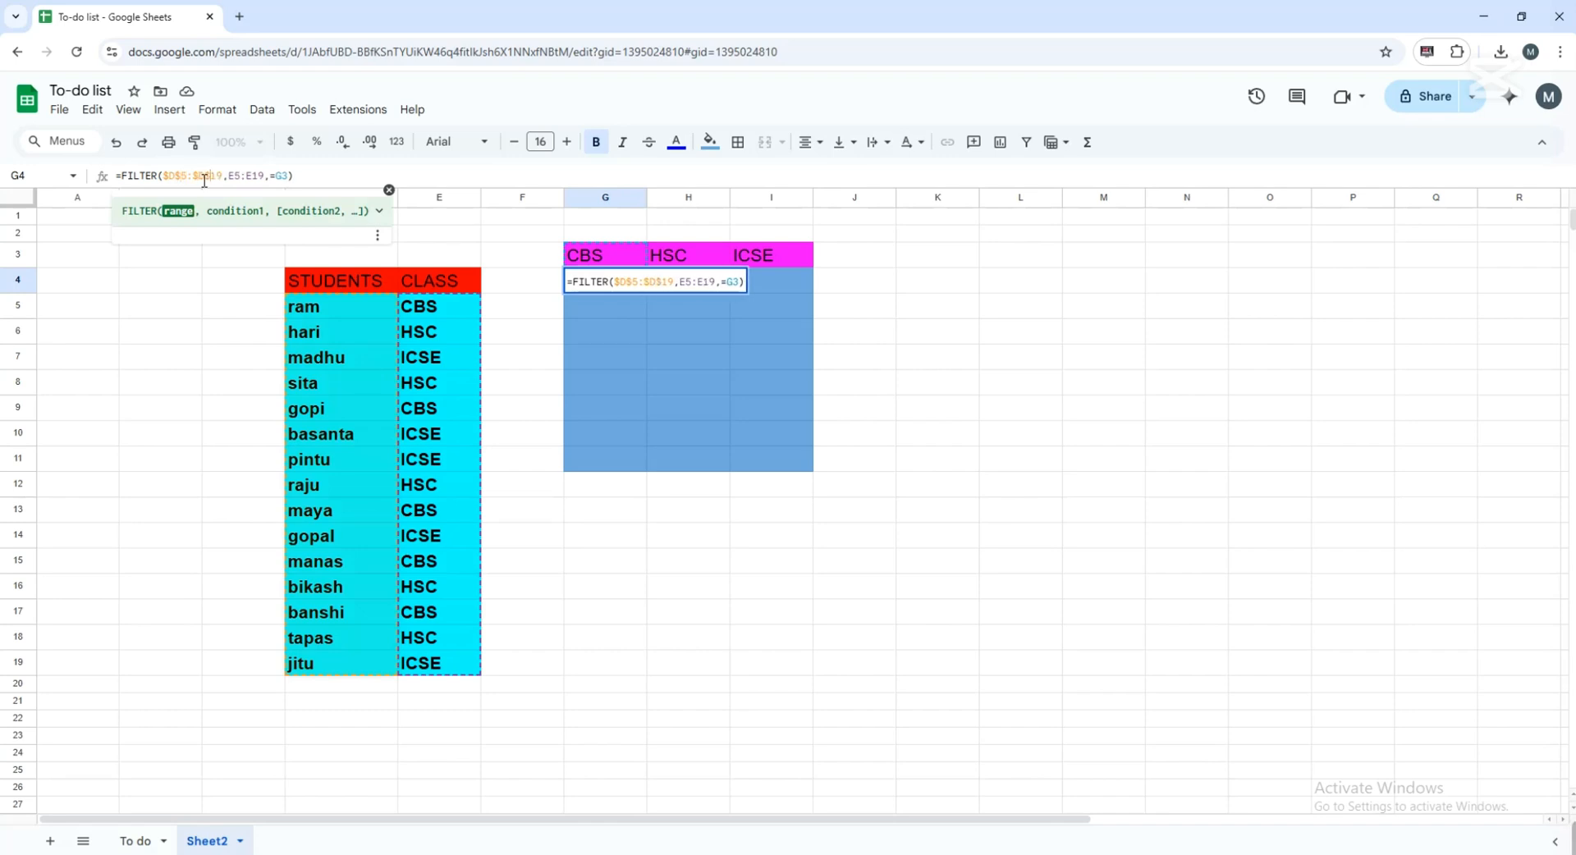
- Make the class range in G4's FILTER formula absolute as $E$5:$E$19 and enter the formula
key("Right")
type("$")
key("Right")
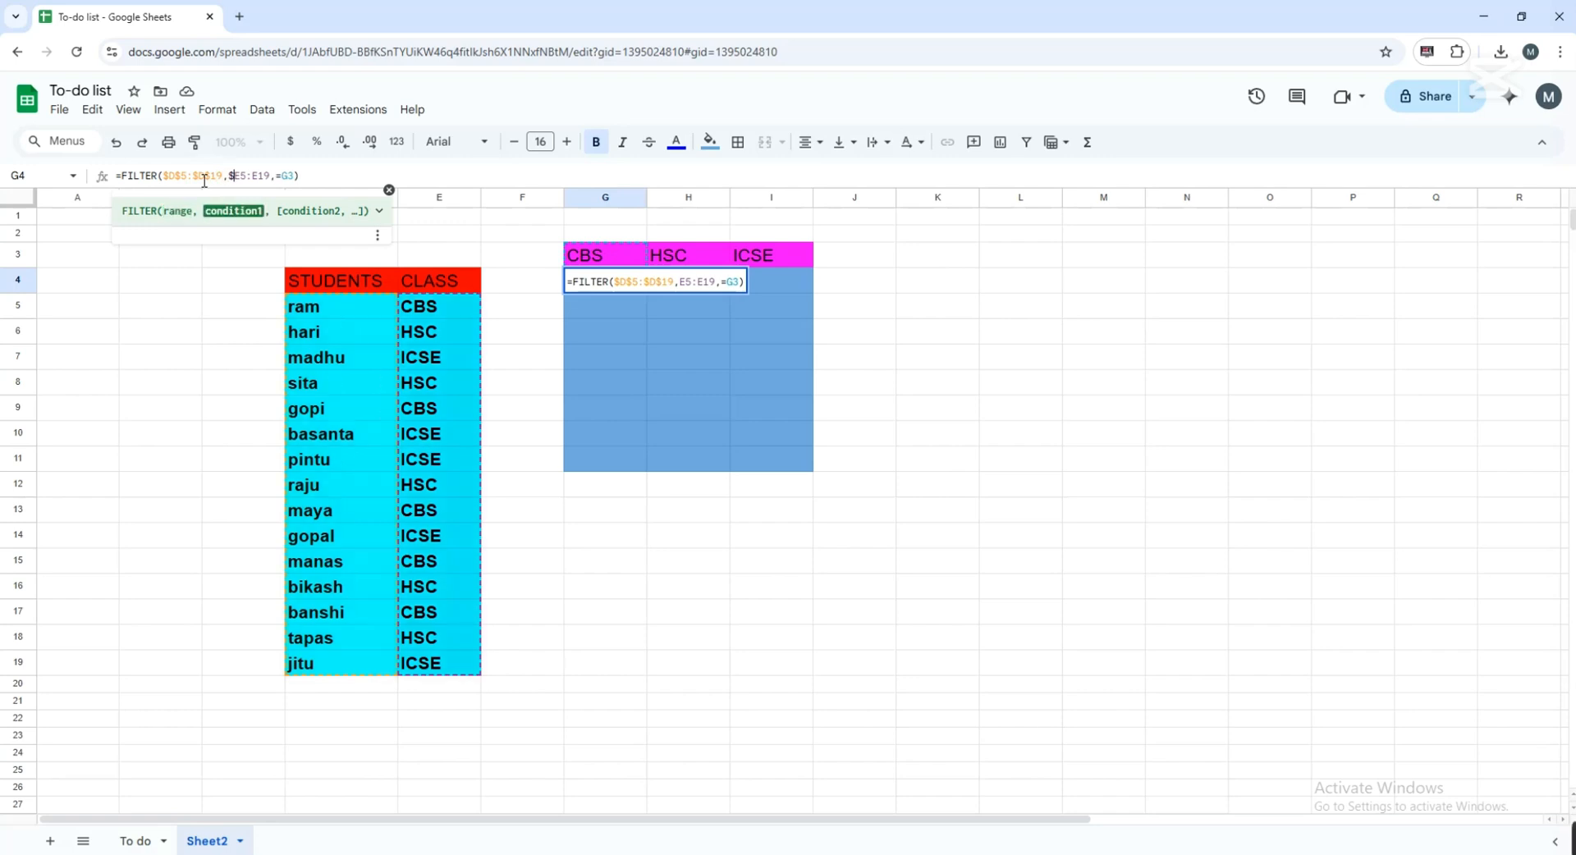
type("$D$")
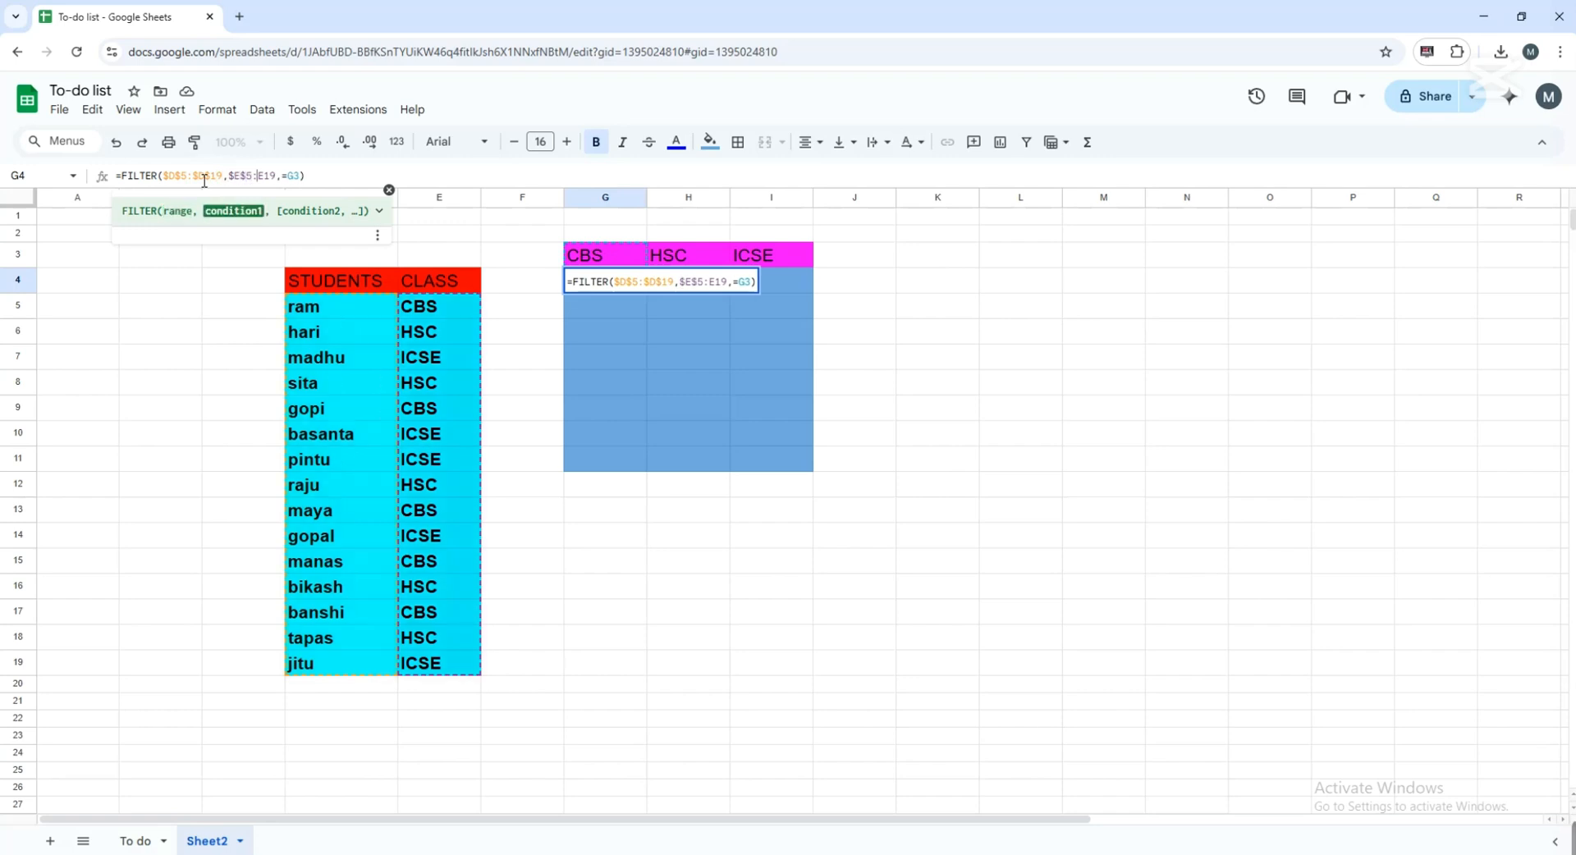
key("Right")
key("Right")
type("$")
key("Right")
type("$")
key("Return")
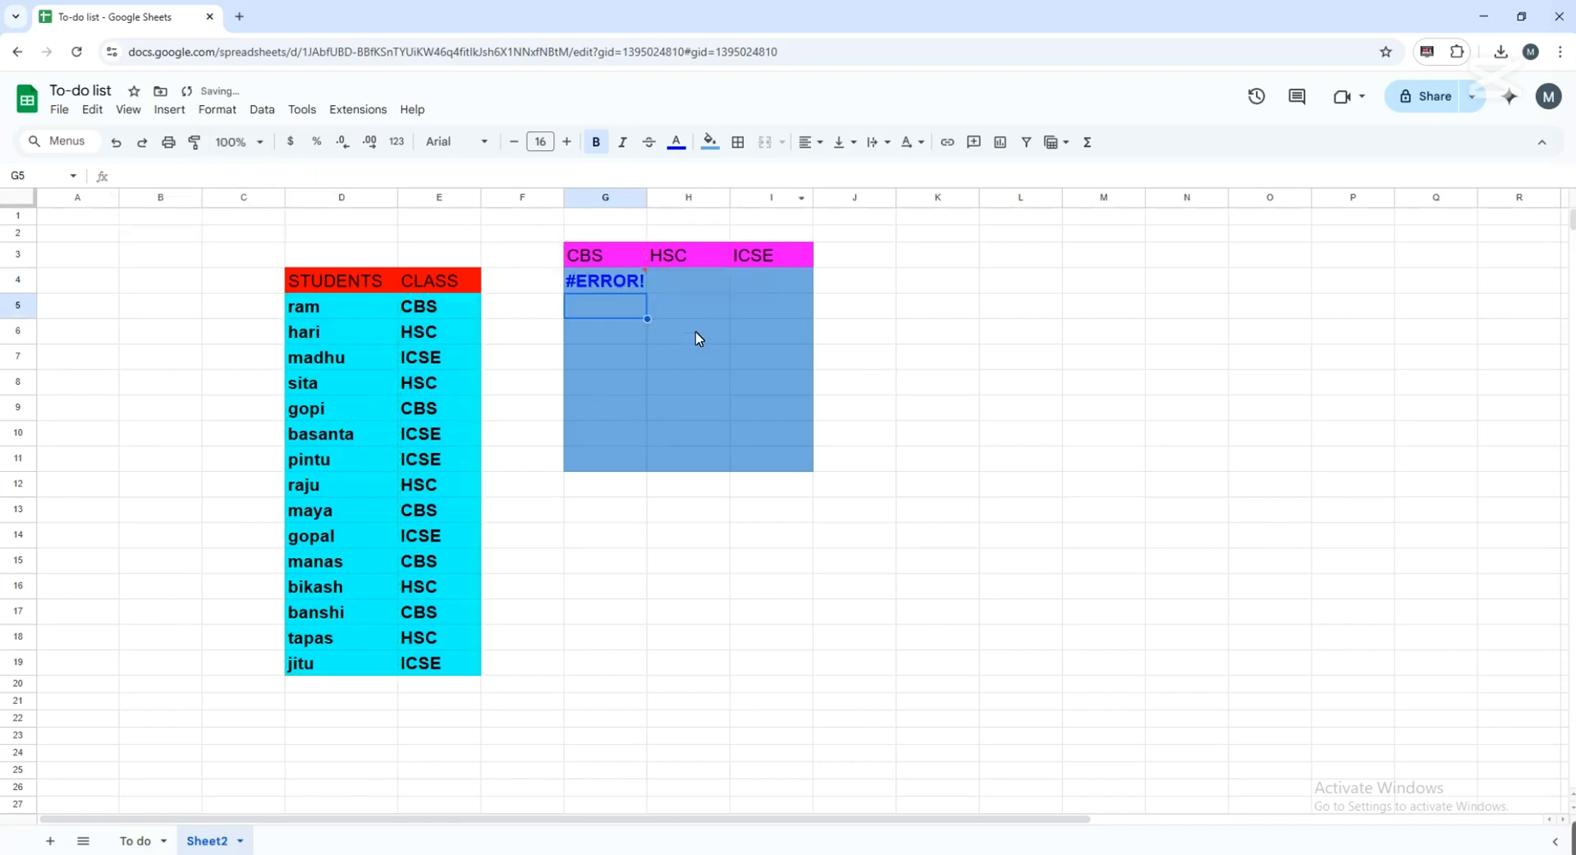
- Replace the formula in G4 under the CBS header with =FILTER(D5:D19,E5:E19=G3)
left_click(617, 288)
key("Delete")
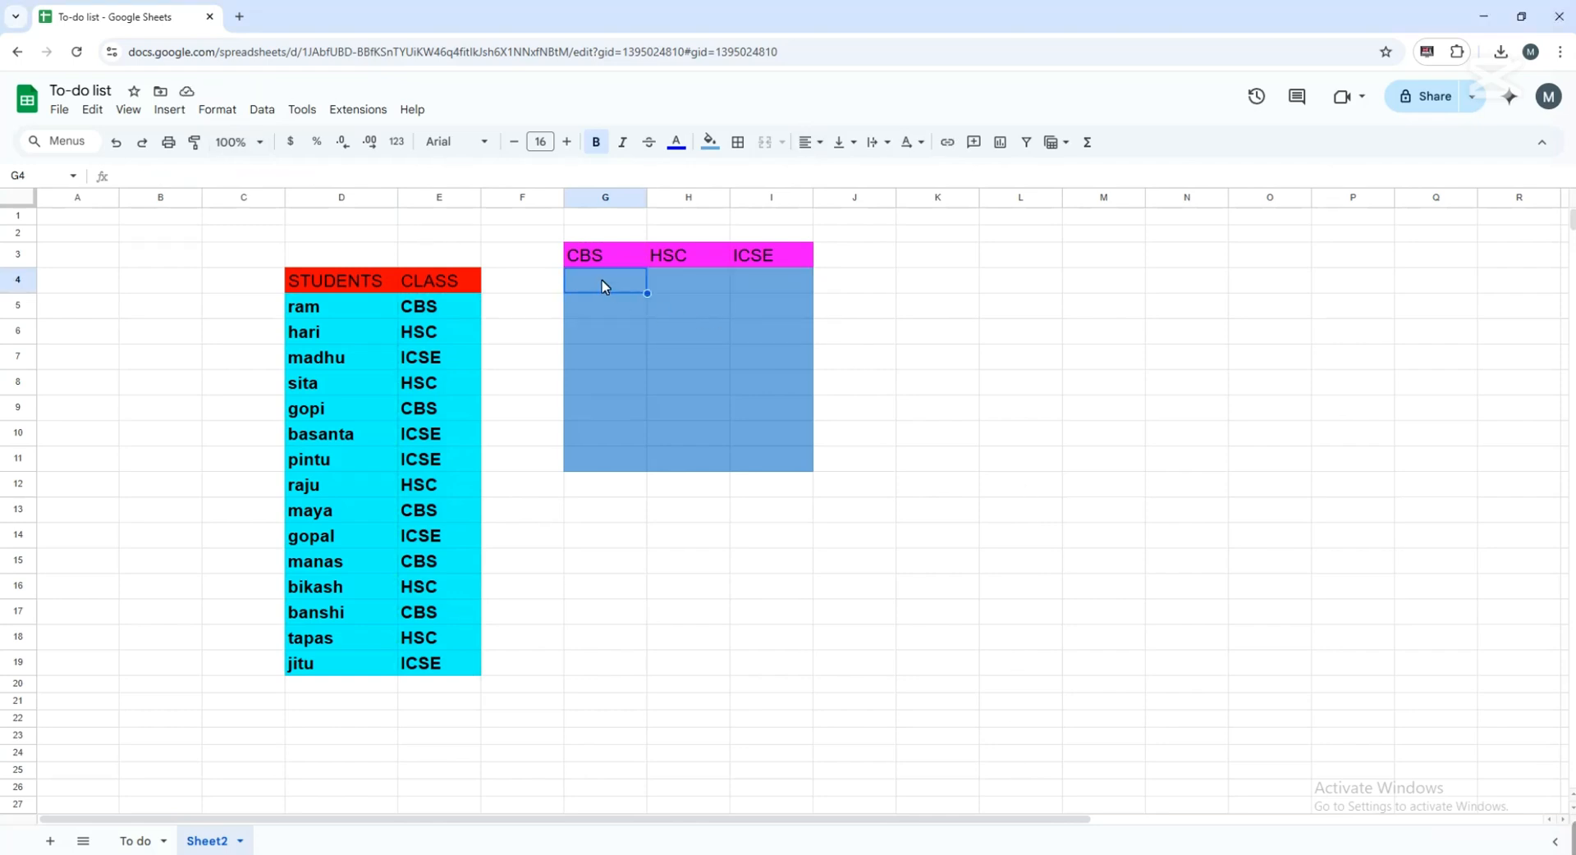
type("=")
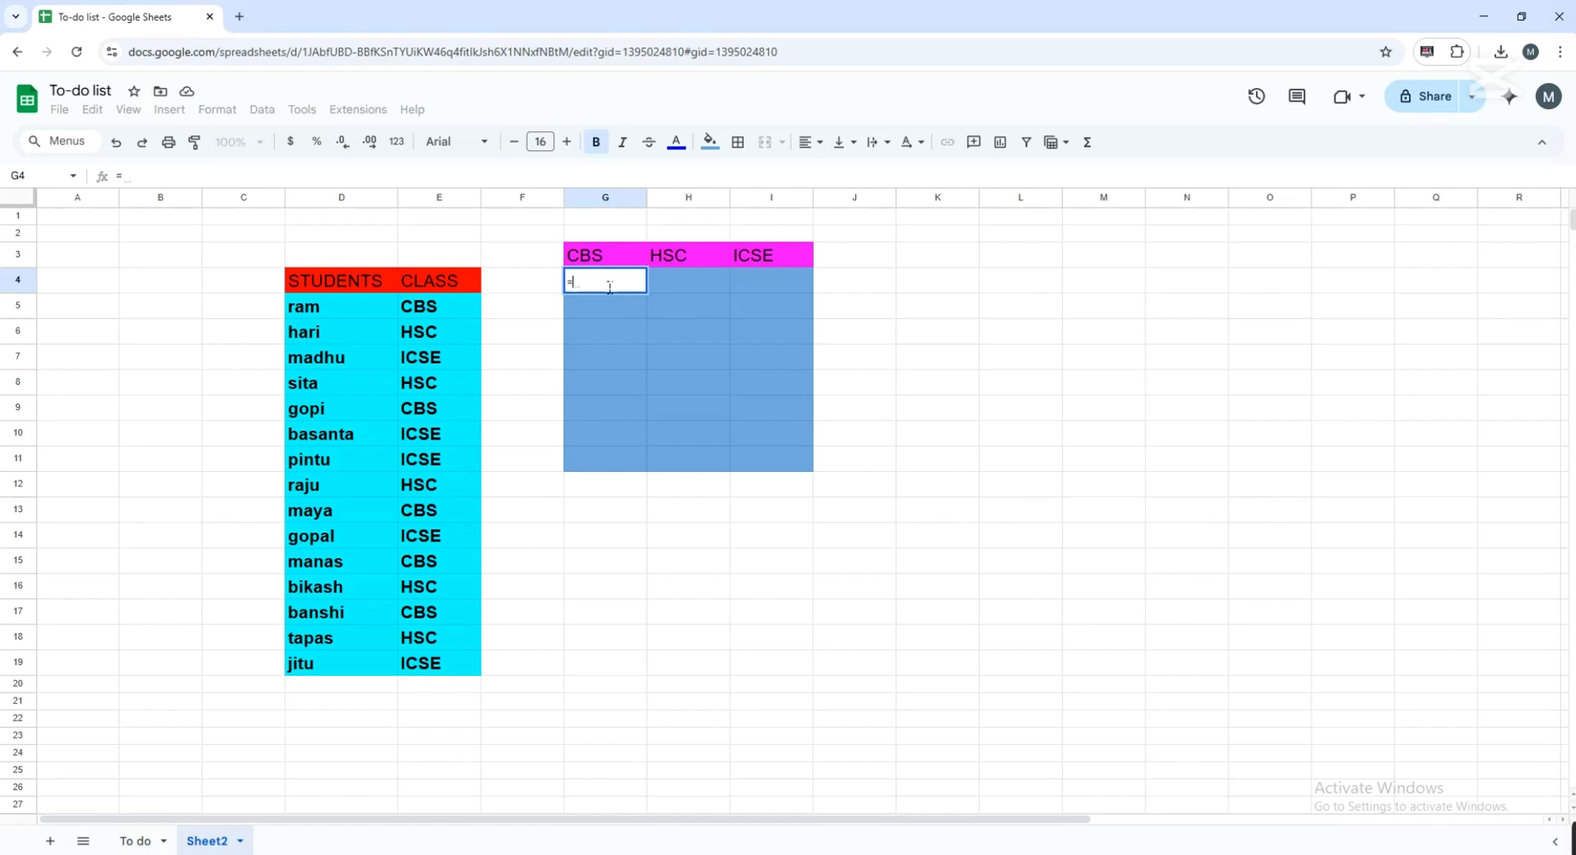
type("FIL")
key("Tab")
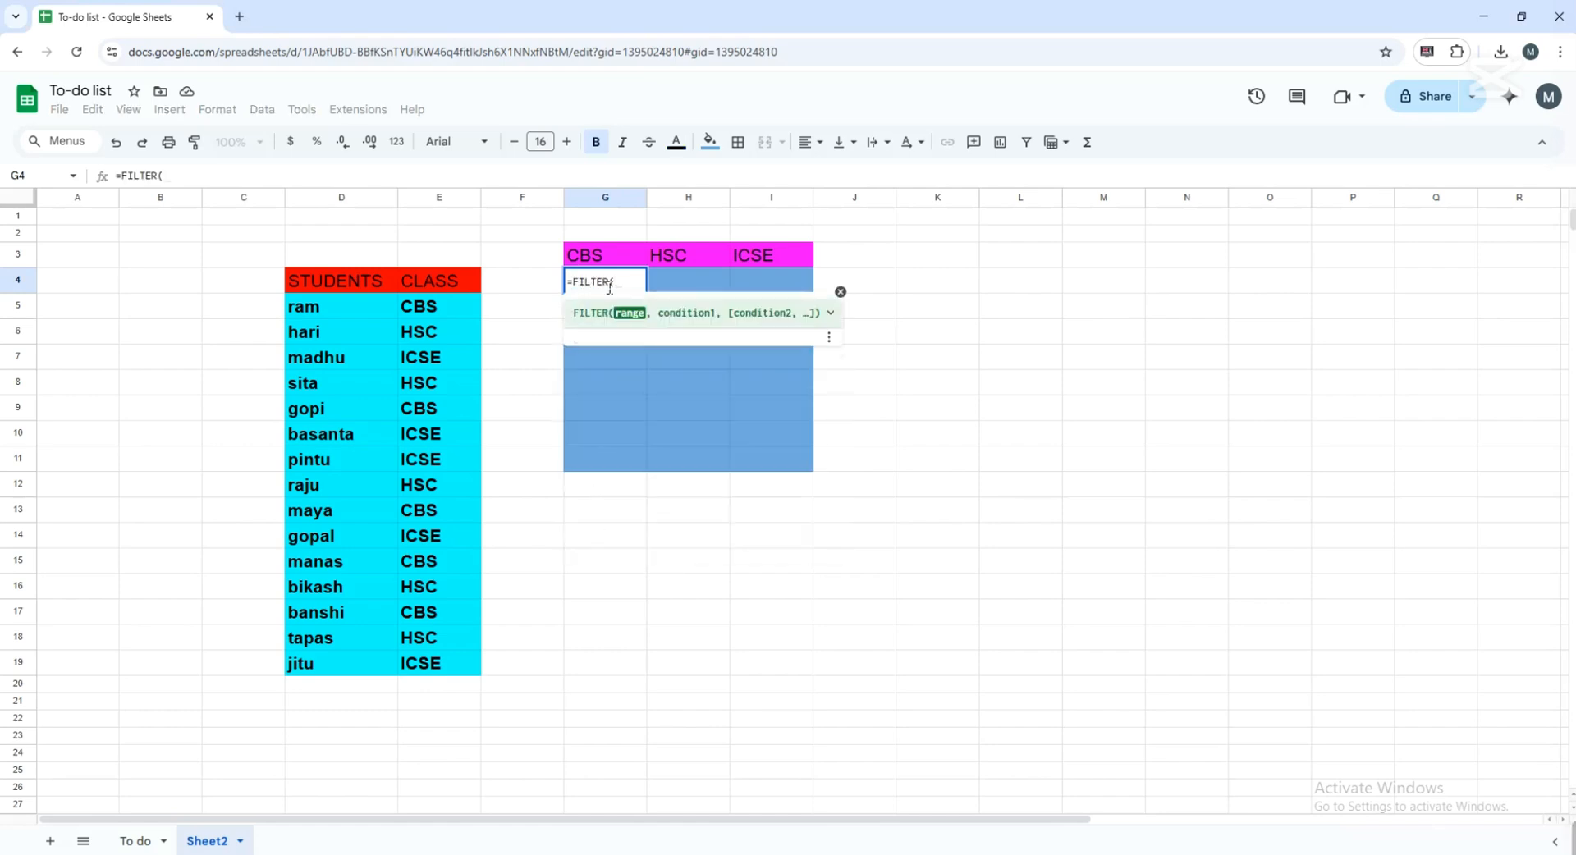
left_click_drag(351, 316, 354, 661)
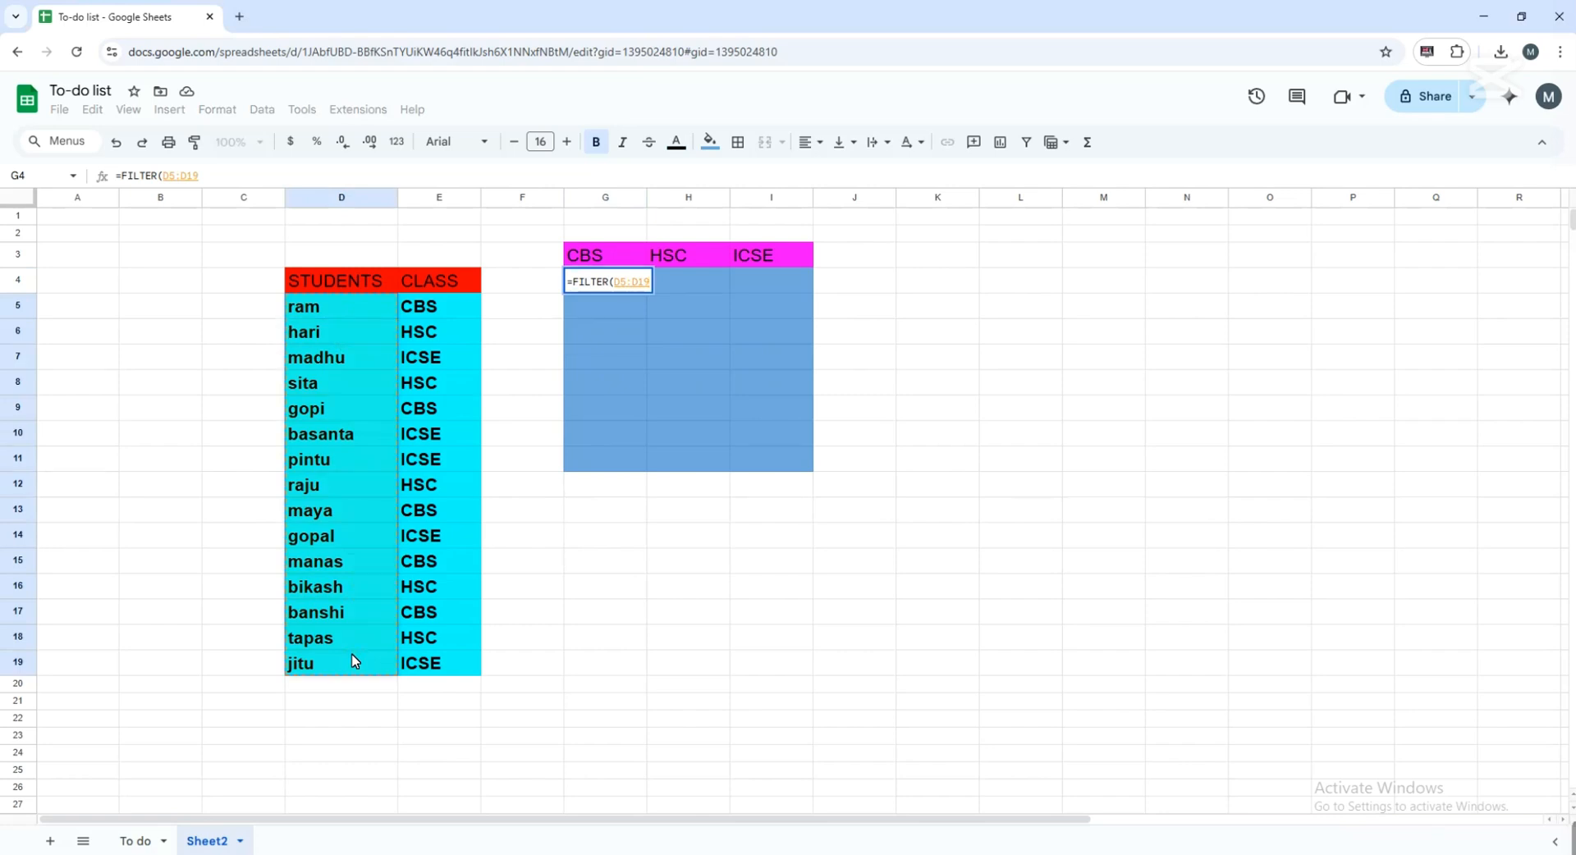
type(",")
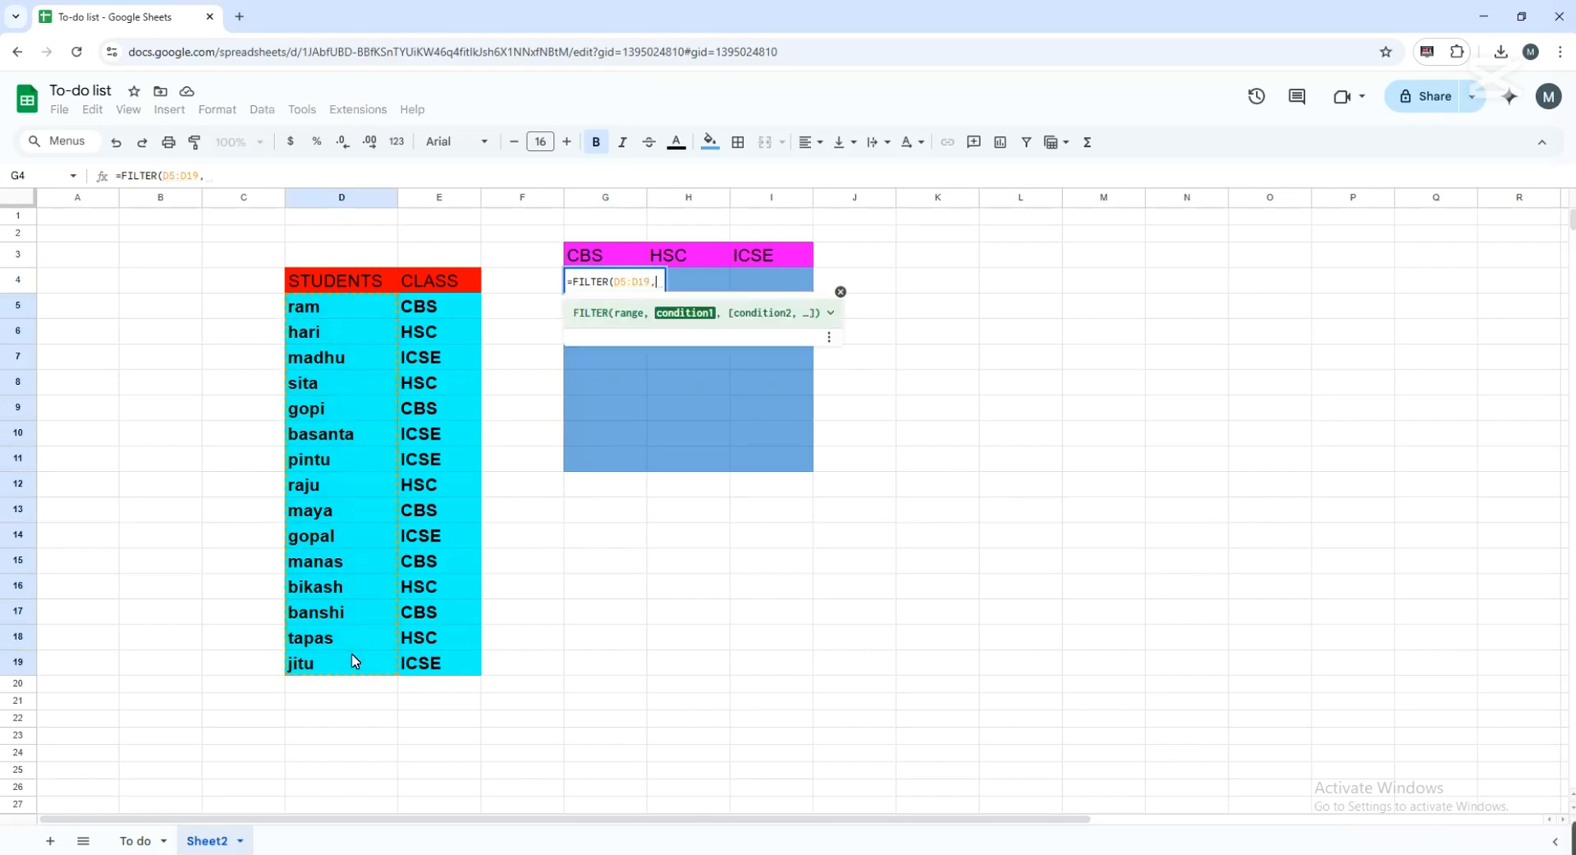
left_click_drag(435, 316, 442, 662)
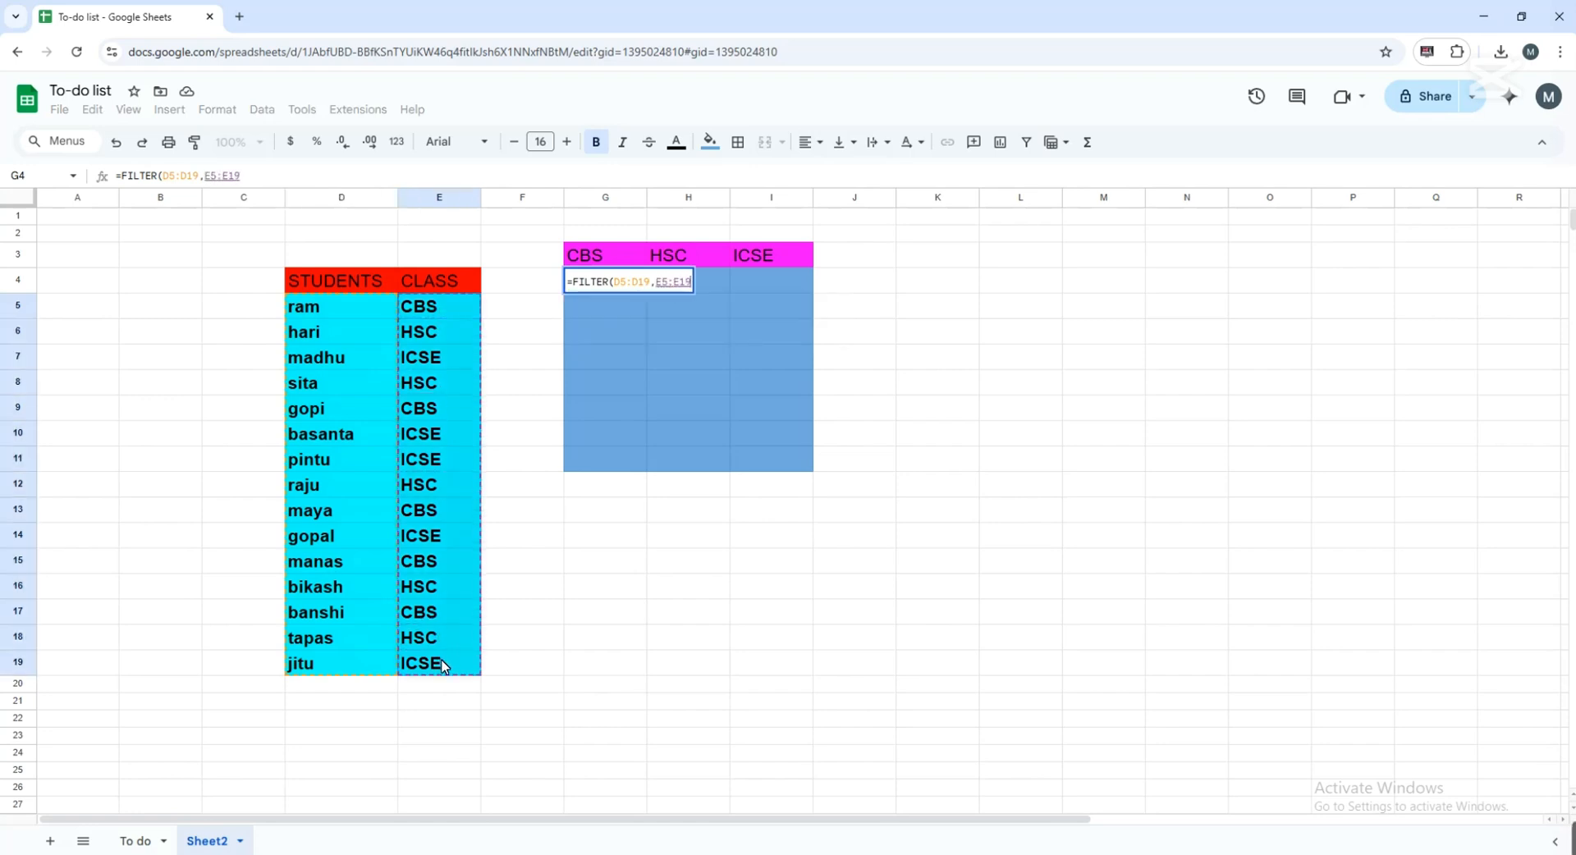
type("=")
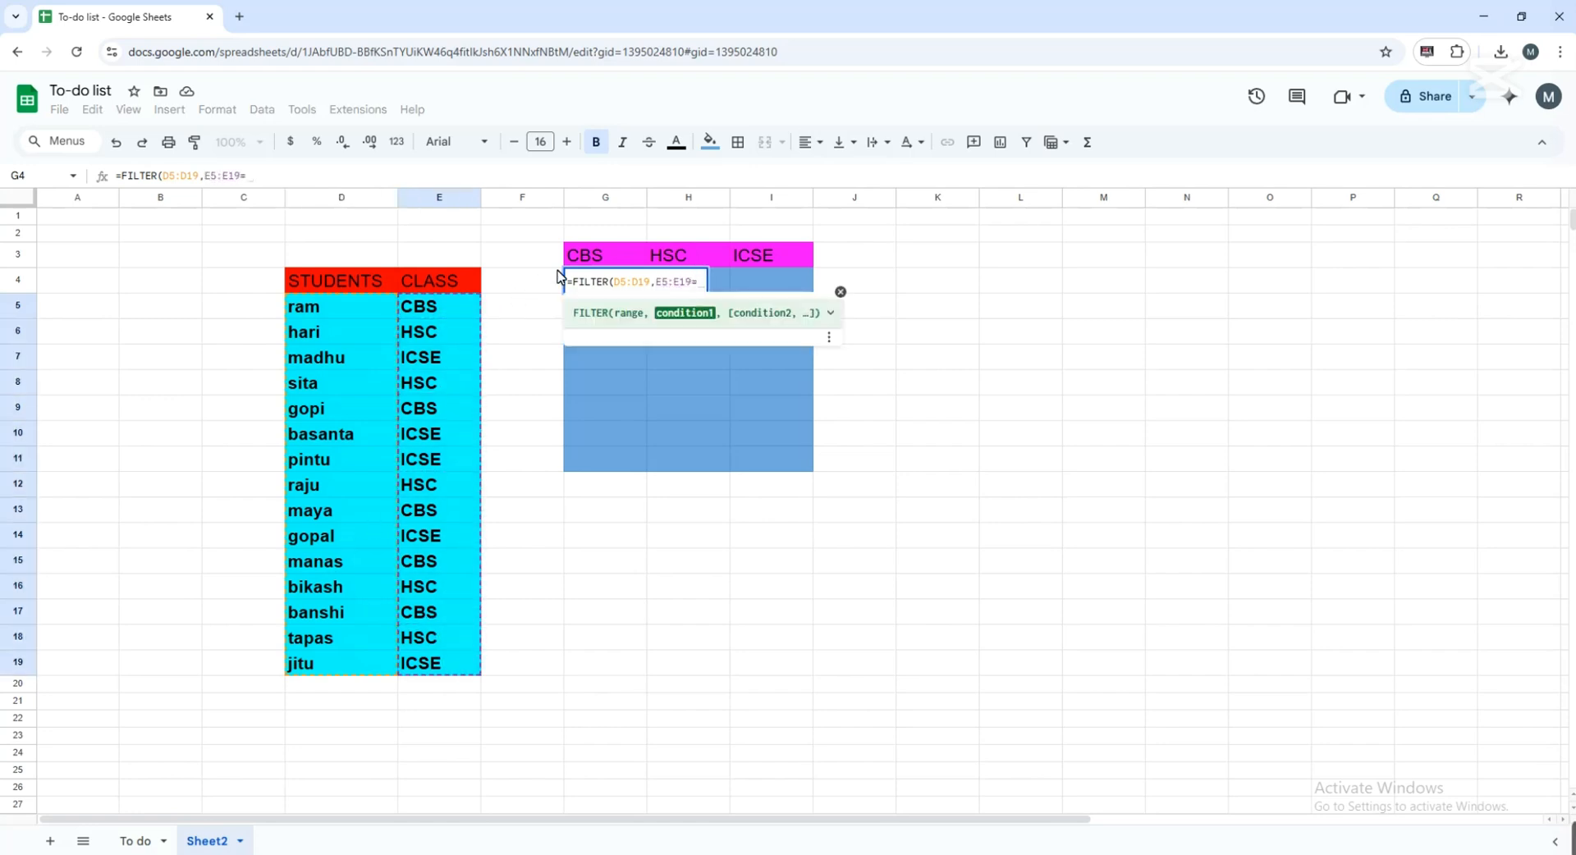
left_click(593, 260)
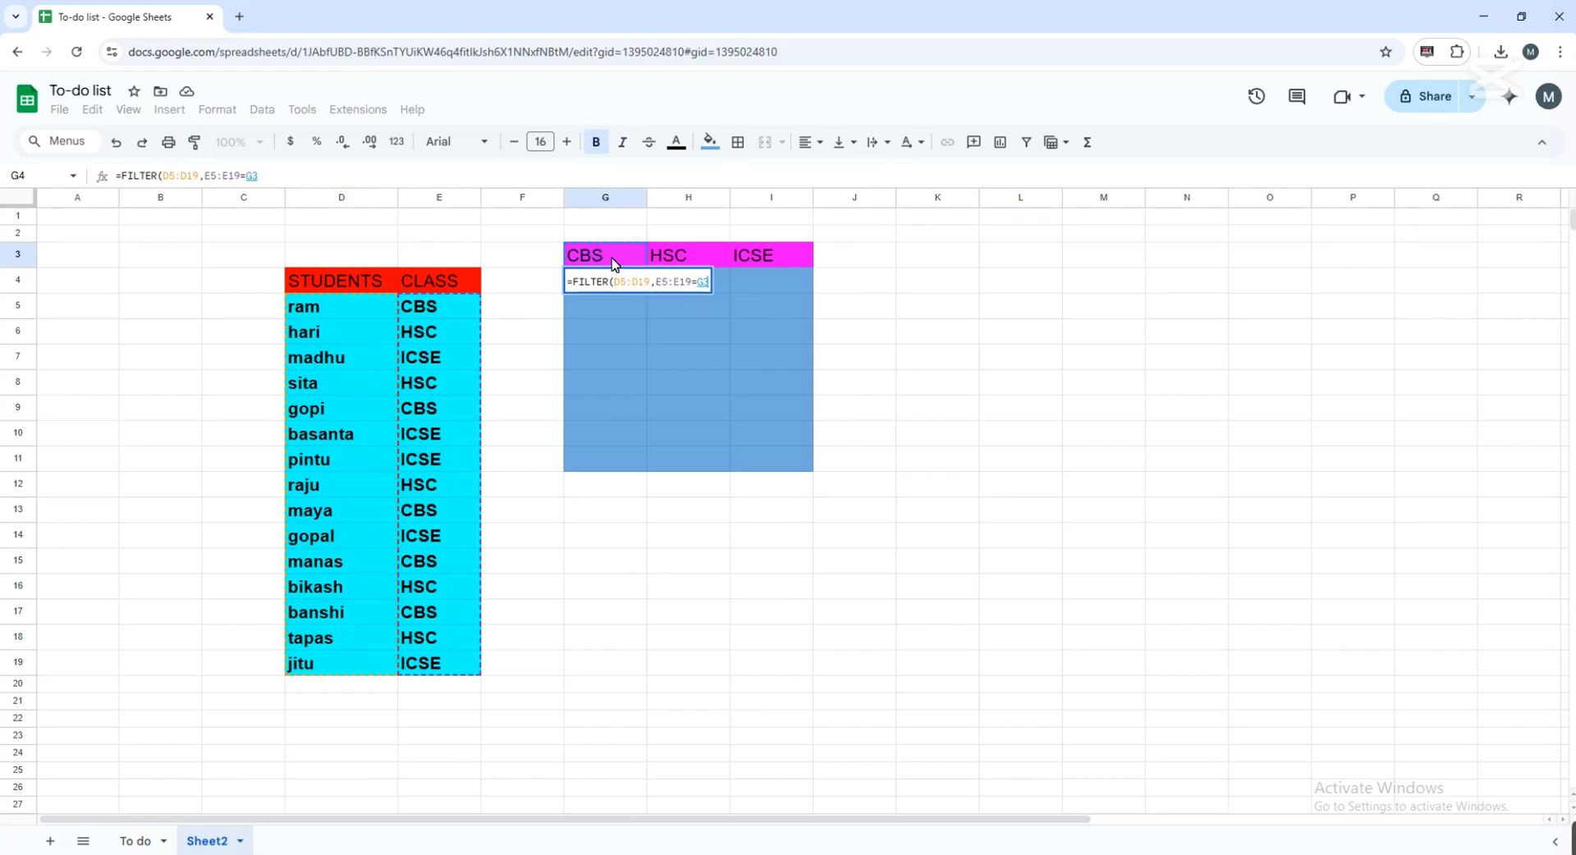
type(")")
key("Return")
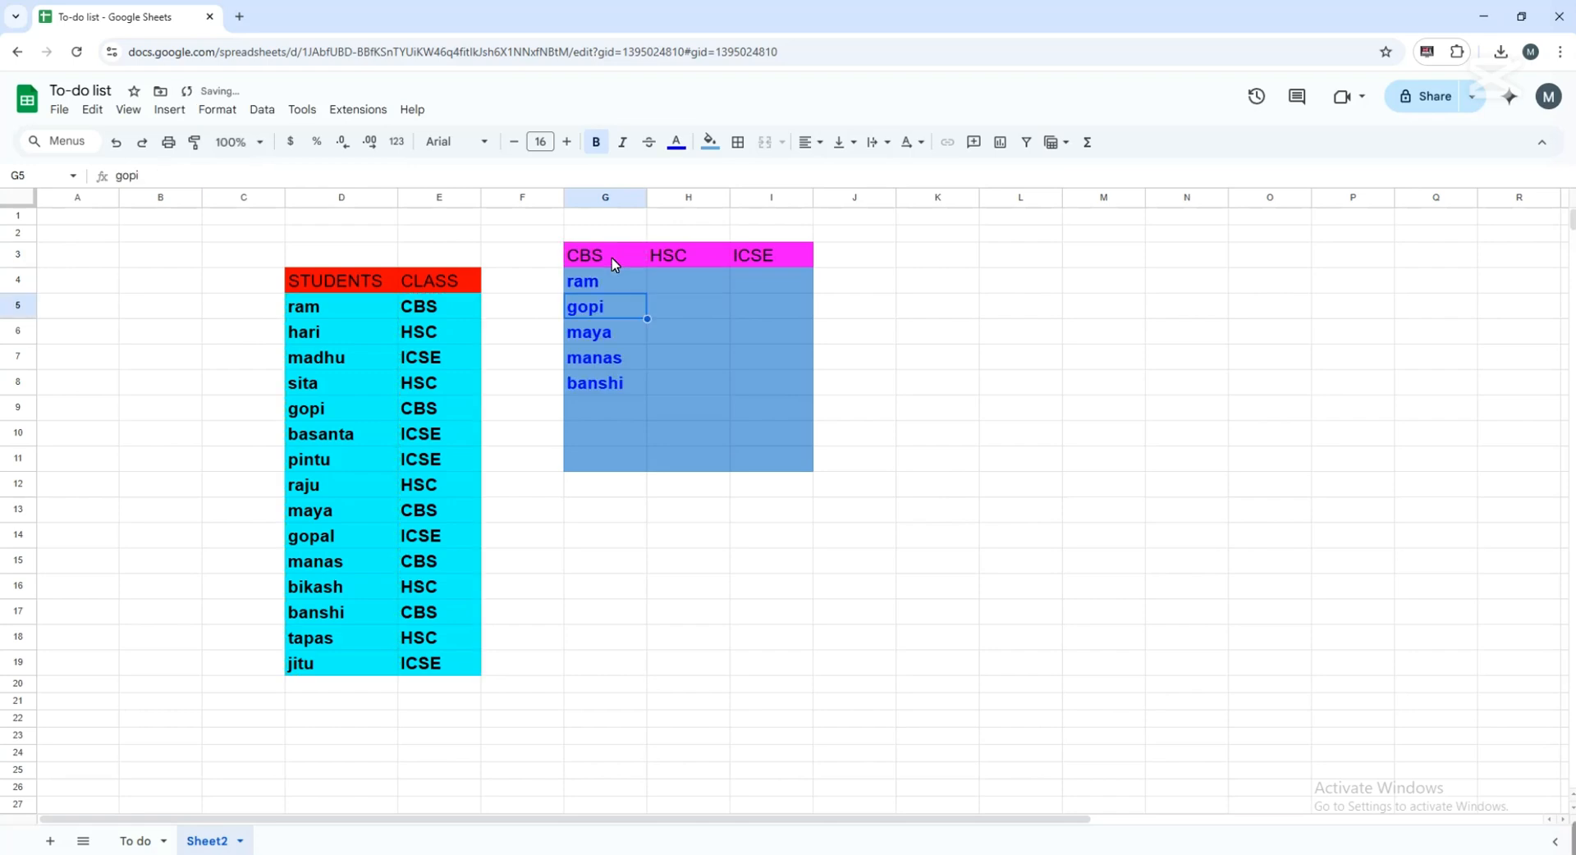
- Try to fill the relative-range FILTER formula from G4:G8 across the HSC and ICSE columns
left_click_drag(612, 283, 789, 408)
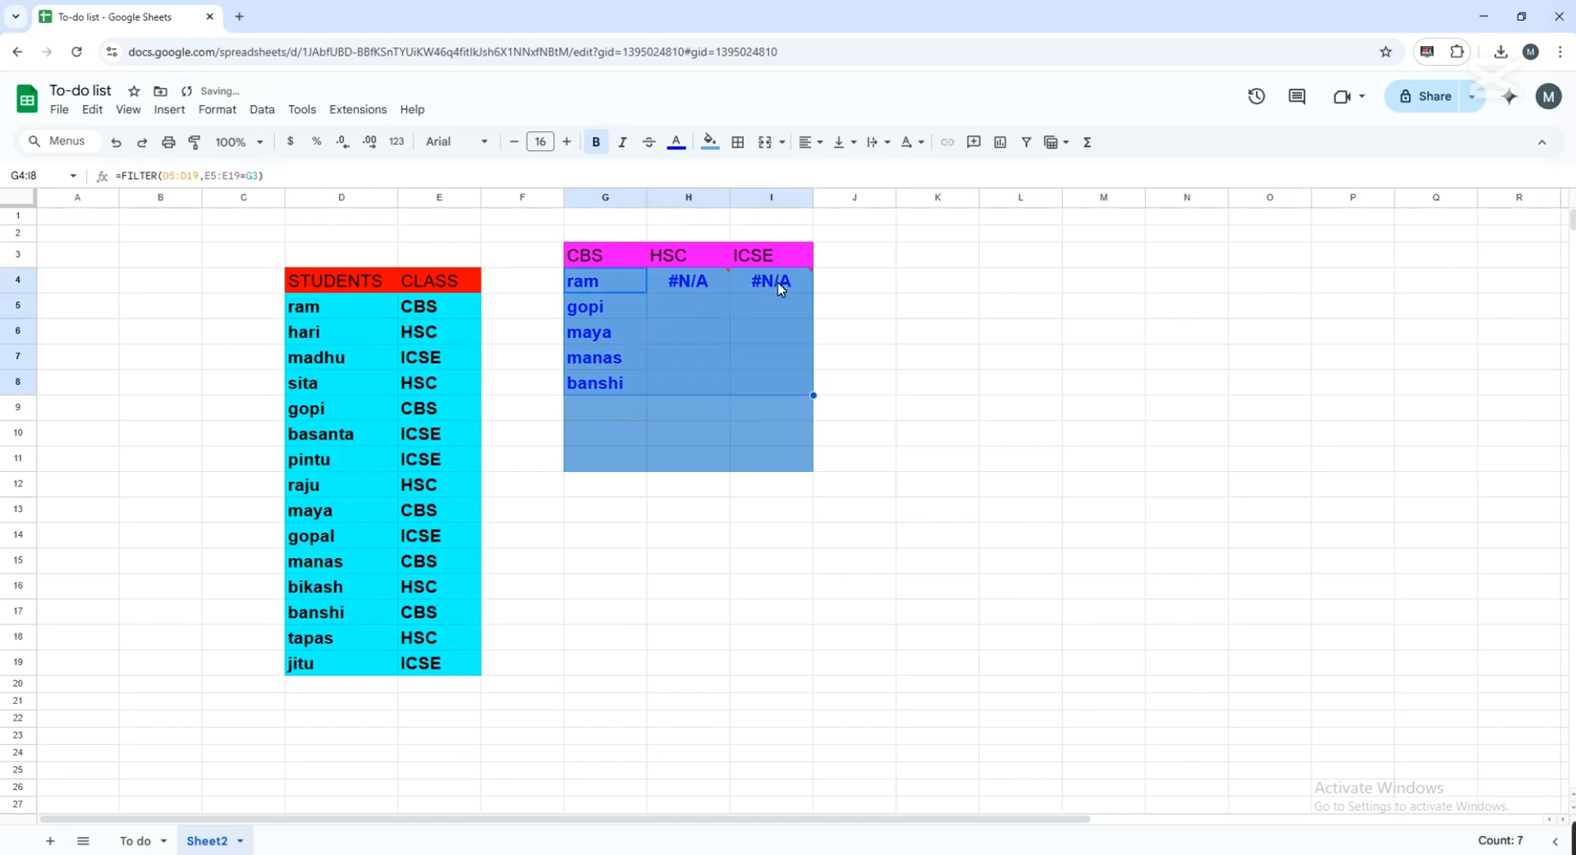
- Make the student range in G4's FILTER formula absolute as $D$5:$D$19
left_click(626, 288)
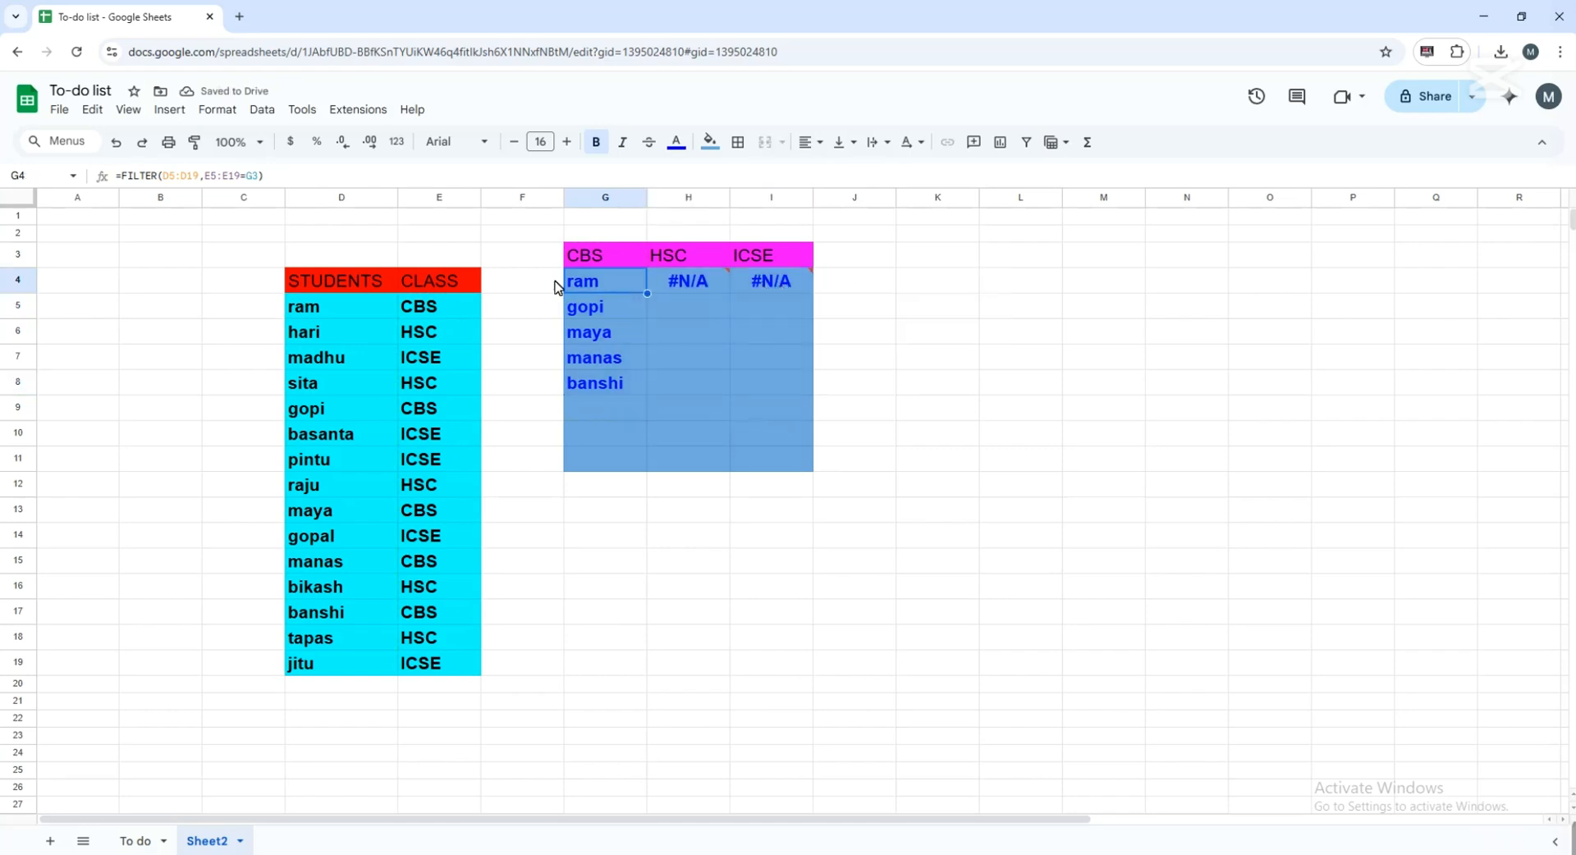
left_click(173, 184)
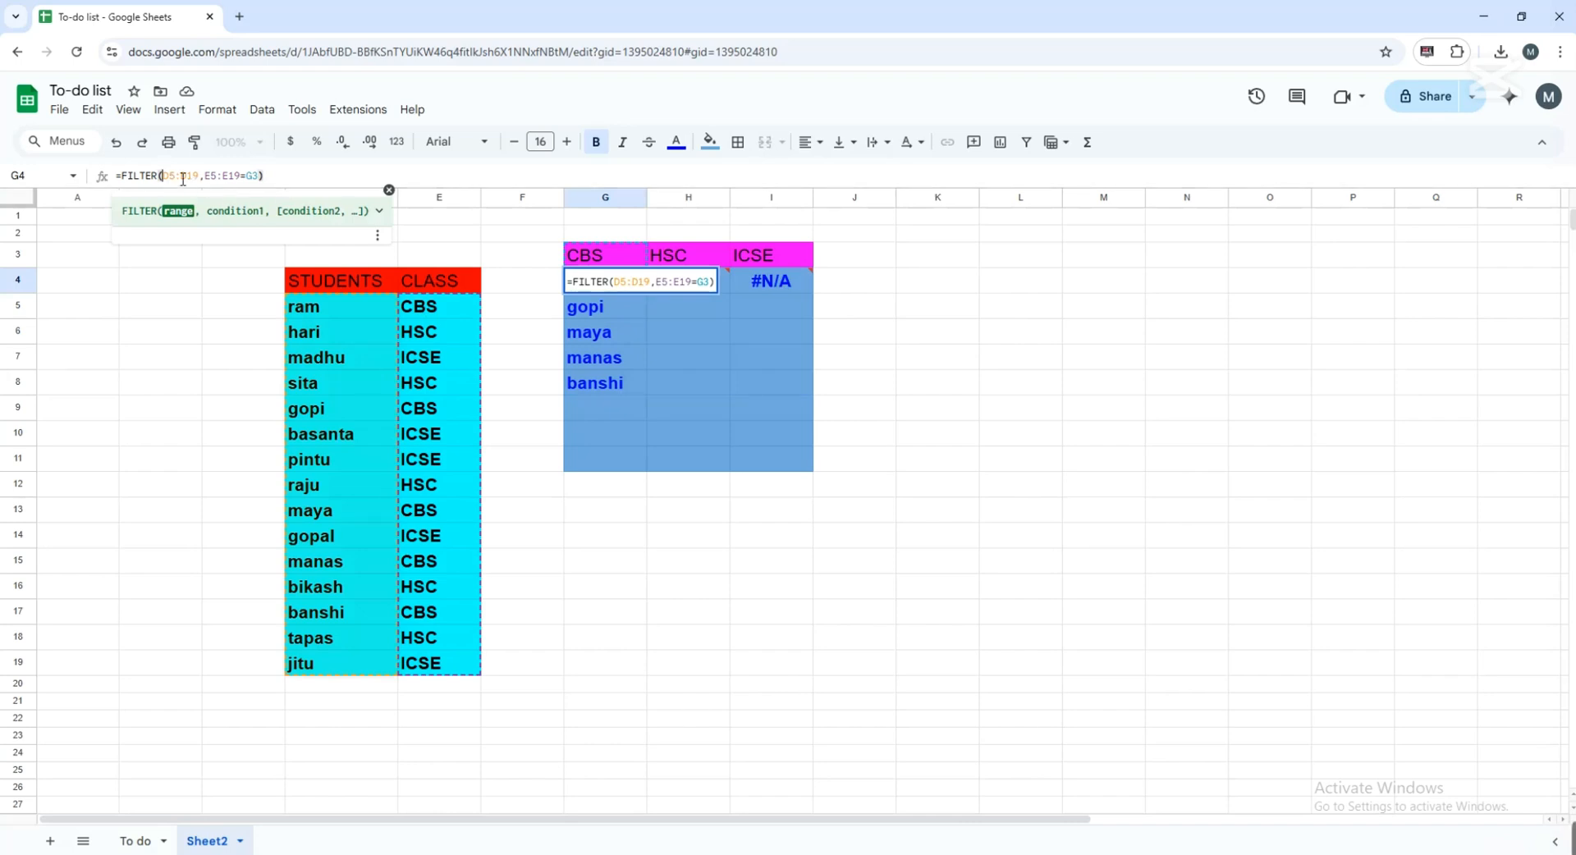
type("$D")
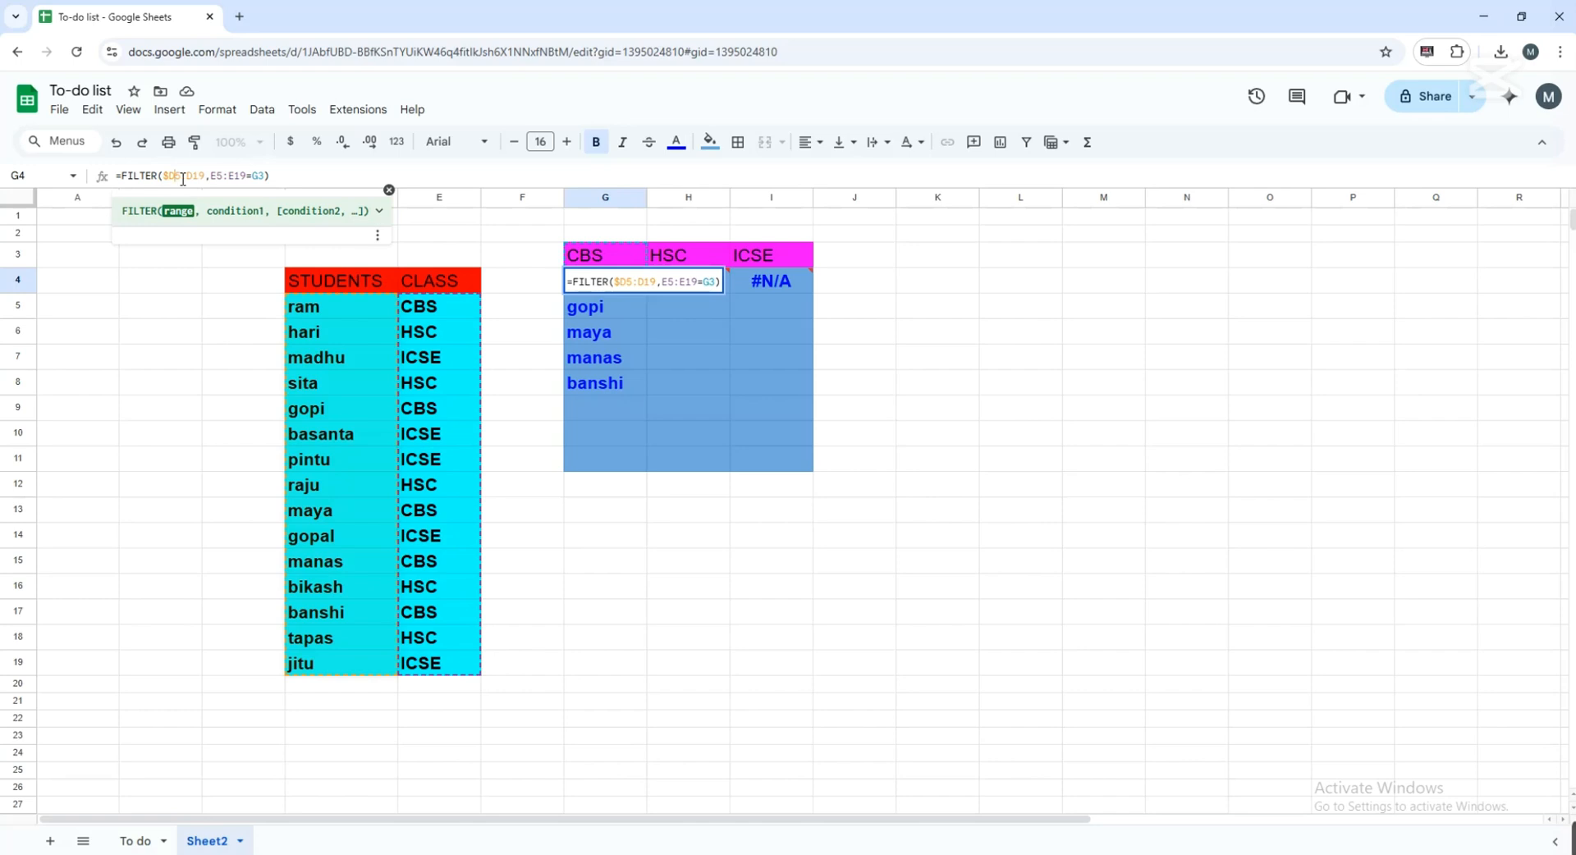
type("$5:")
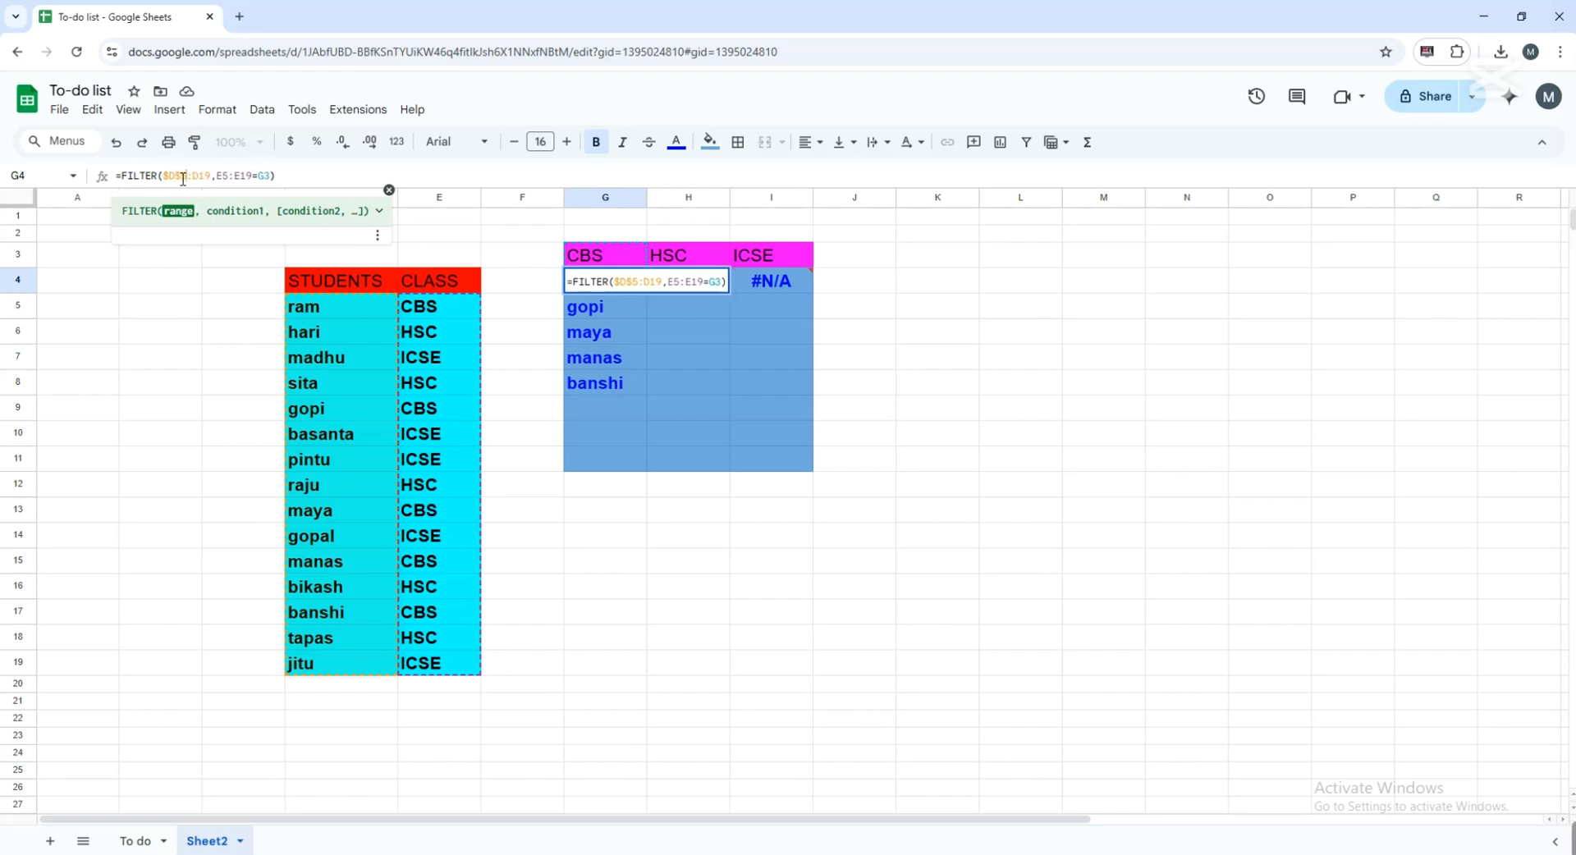
type("$D$")
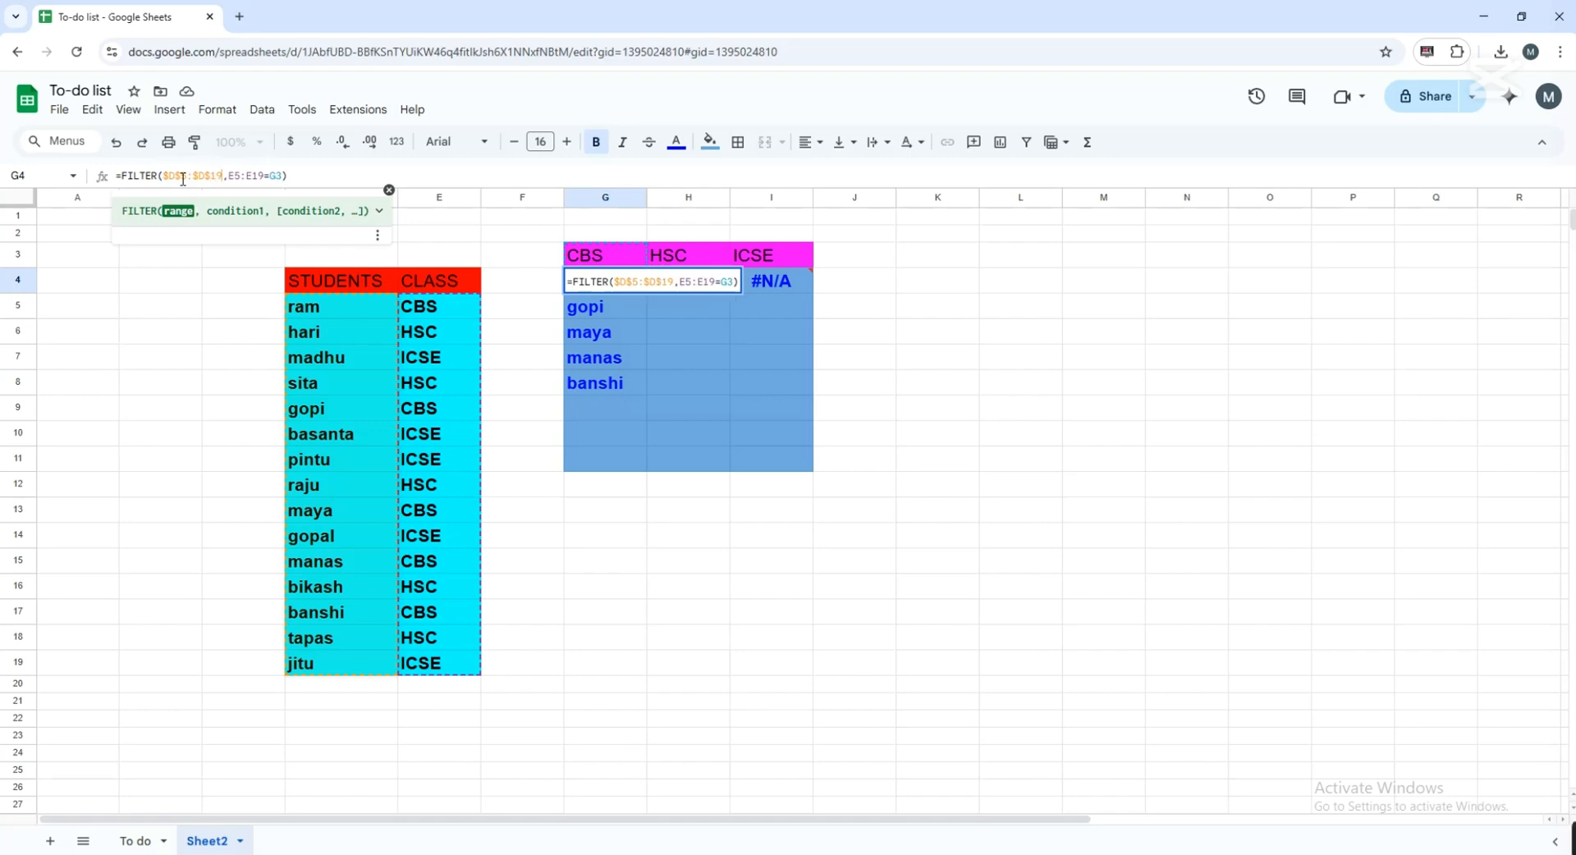
- Make the class range in the same formula absolute as $E$5:$E$19, keeping =G3 relative, and enter it
key("Right")
type("$D")
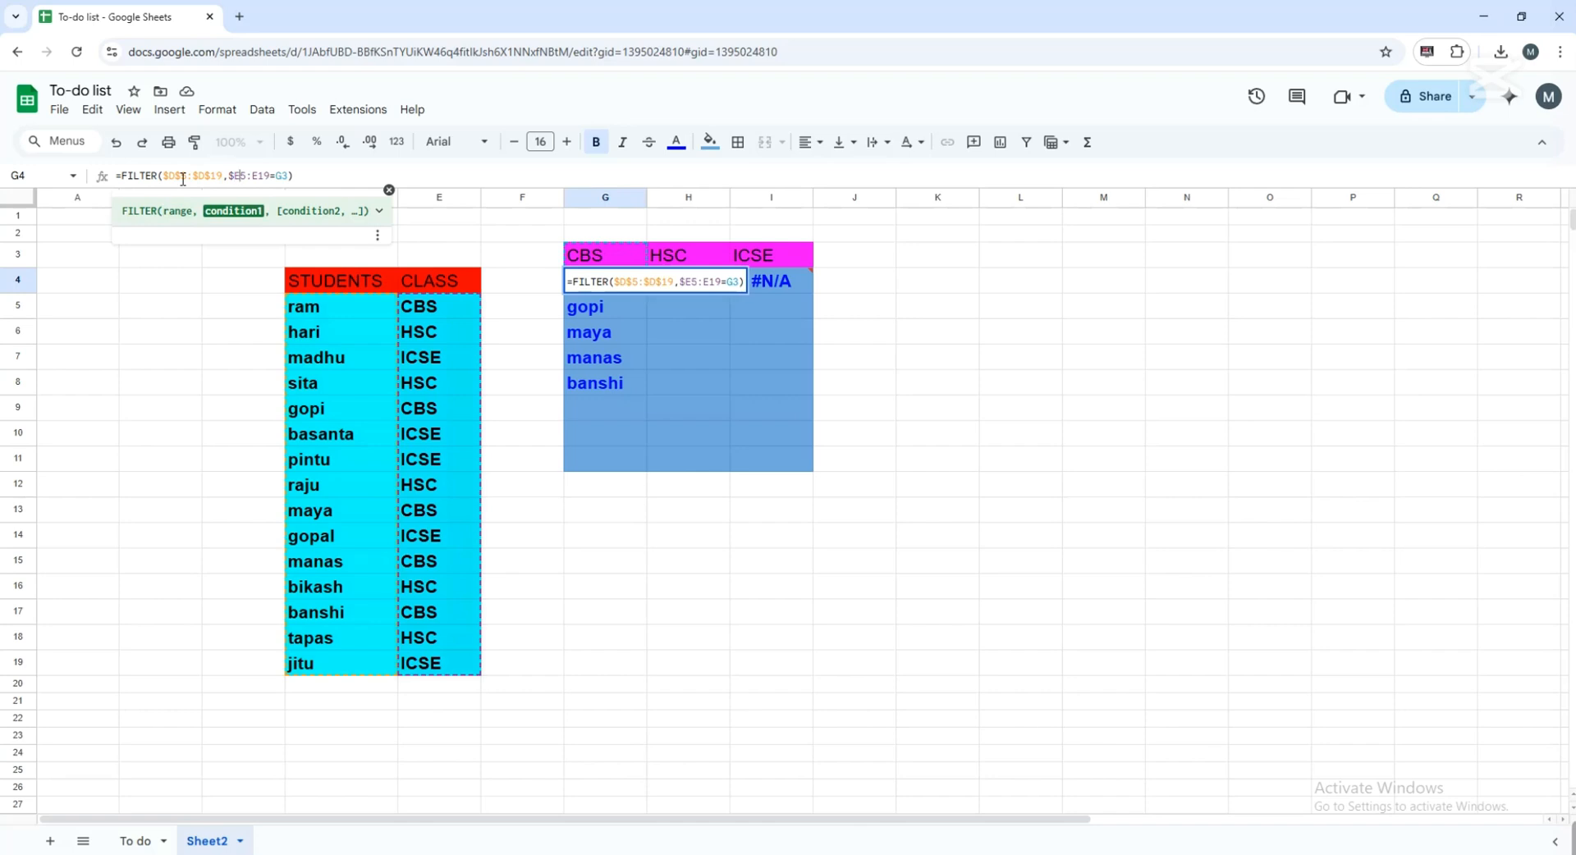
type("$")
key("Right")
type("$")
key("Right")
type("$")
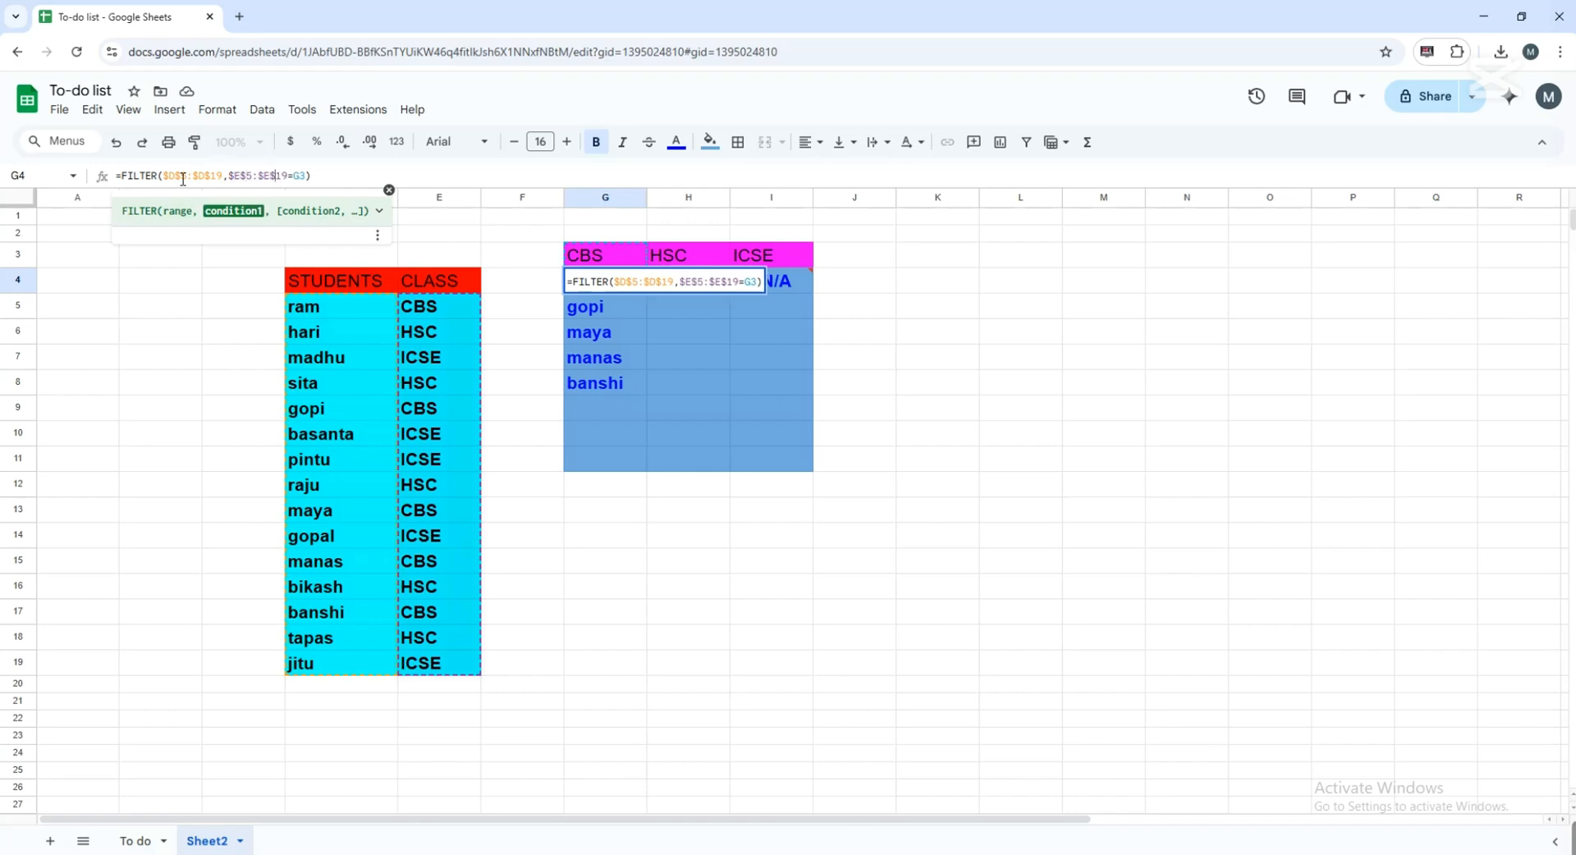
key("Return")
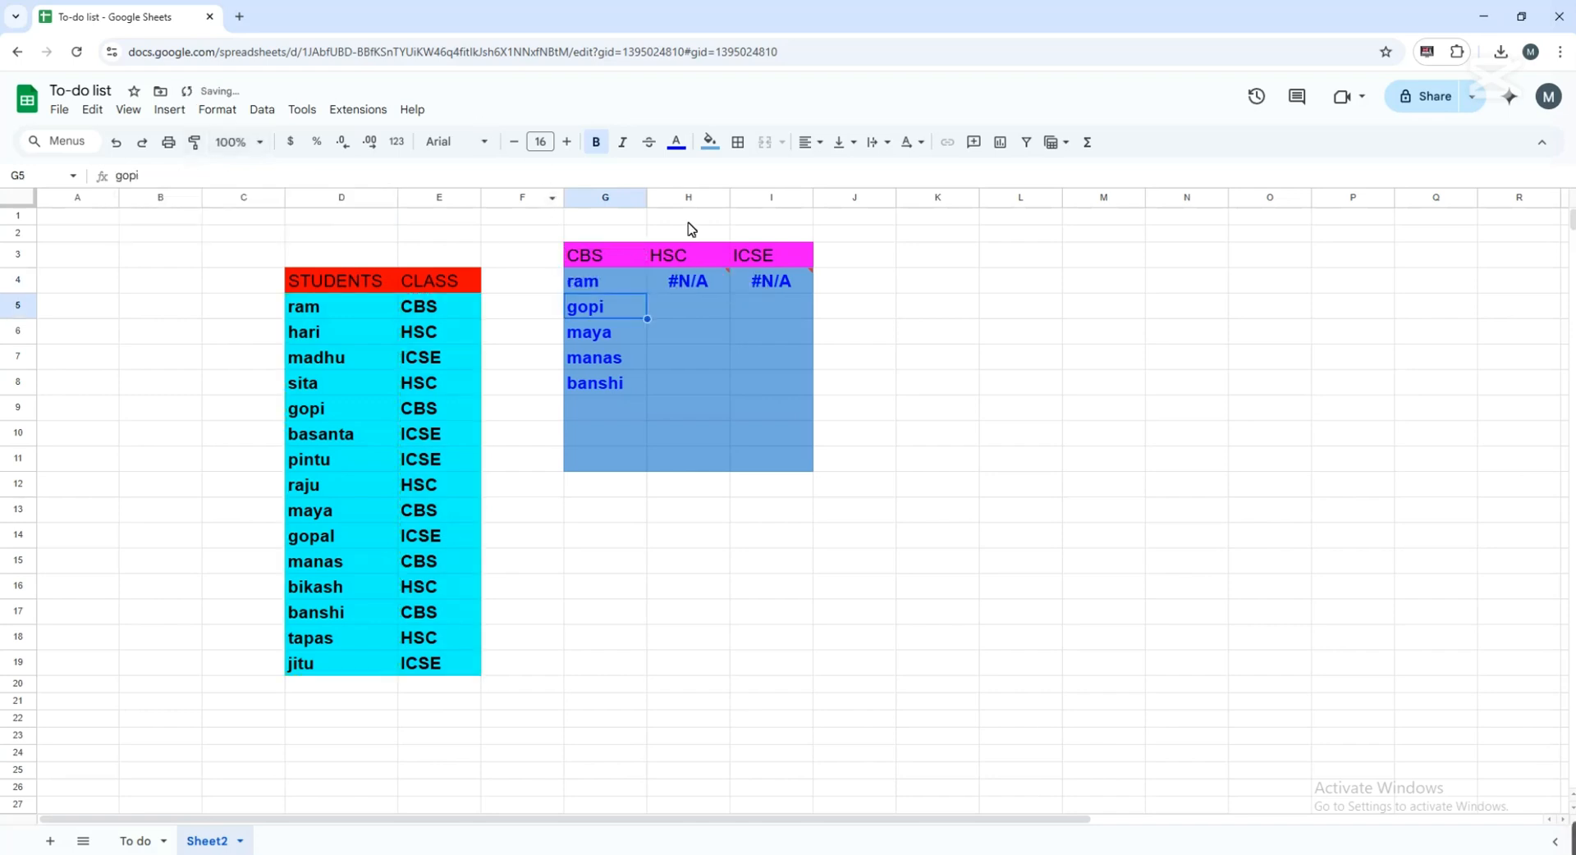
- Fill the absolute-range FILTER formula from G4:G8 across the HSC and ICSE columns to I8
left_click_drag(605, 273, 624, 395)
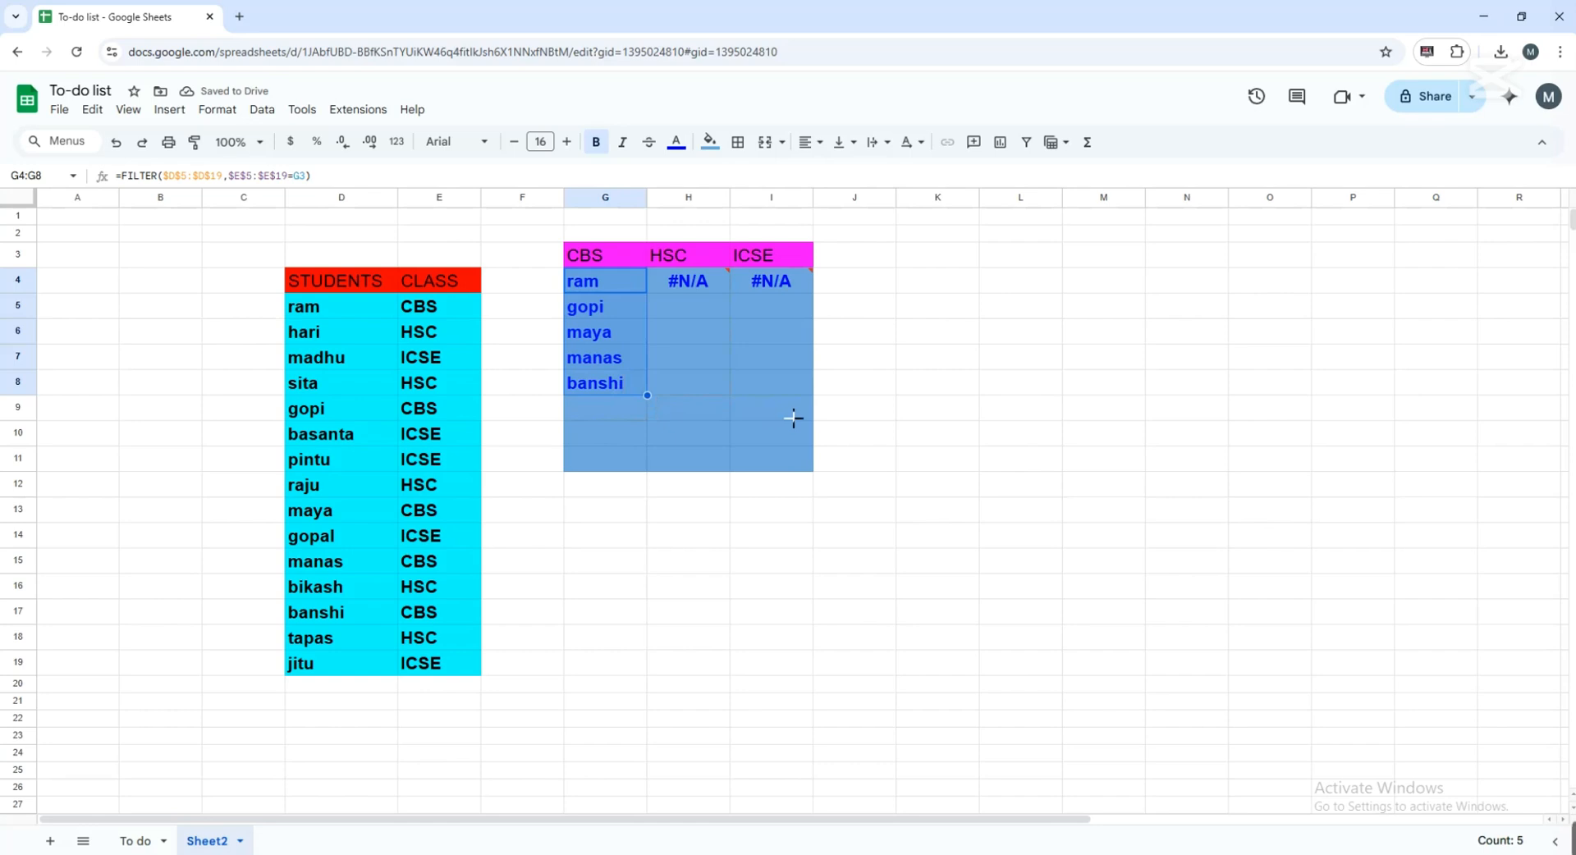
left_click_drag(815, 413, 805, 406)
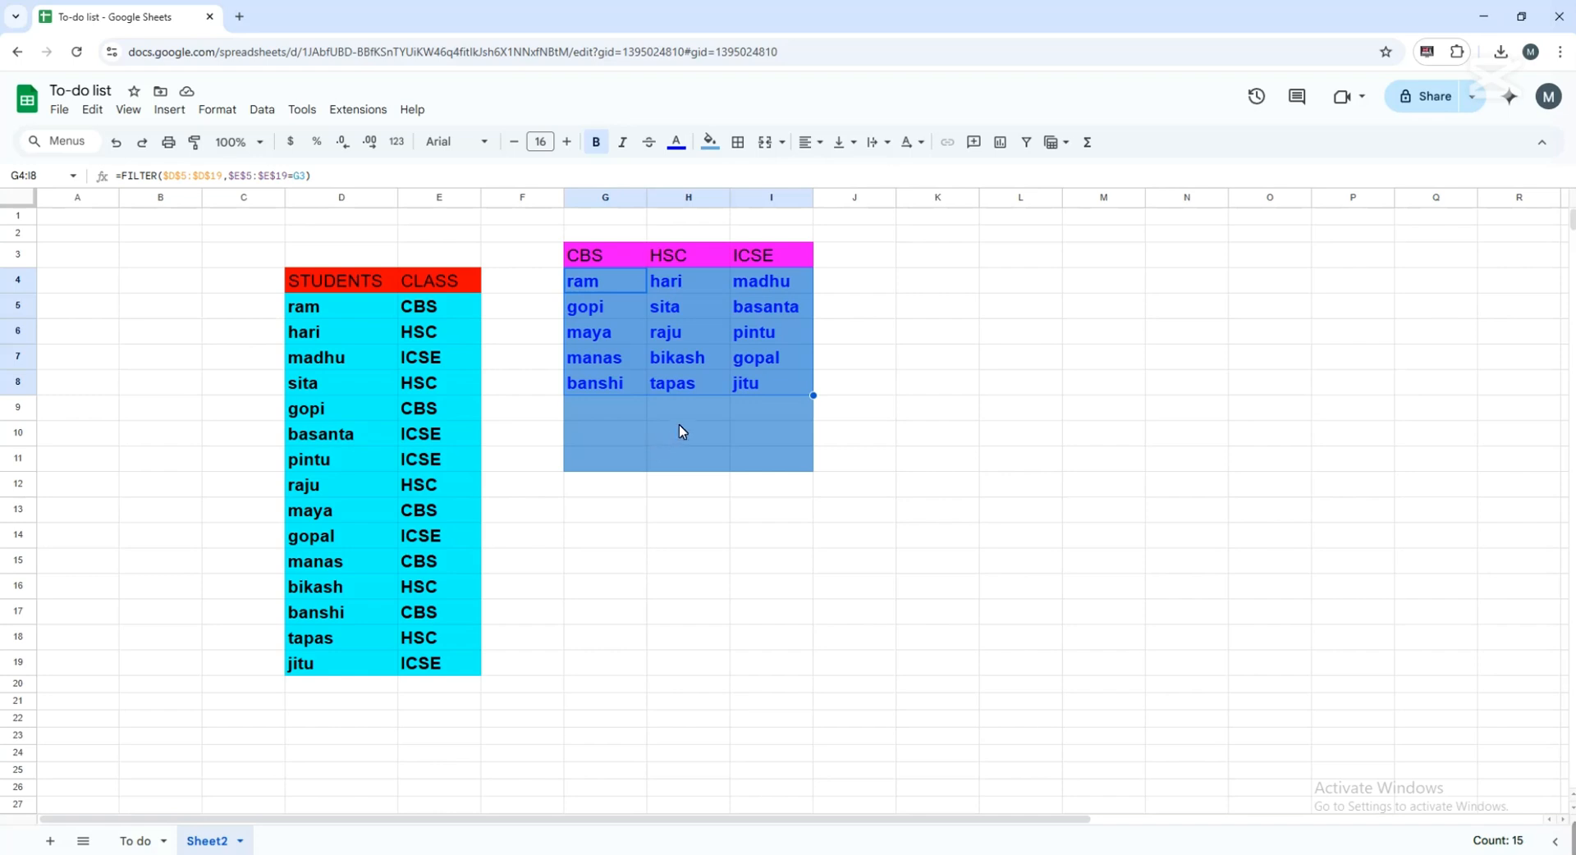
- Open the vendor table image from the desktop, view it at full window size, and close it
left_click(1484, 16)
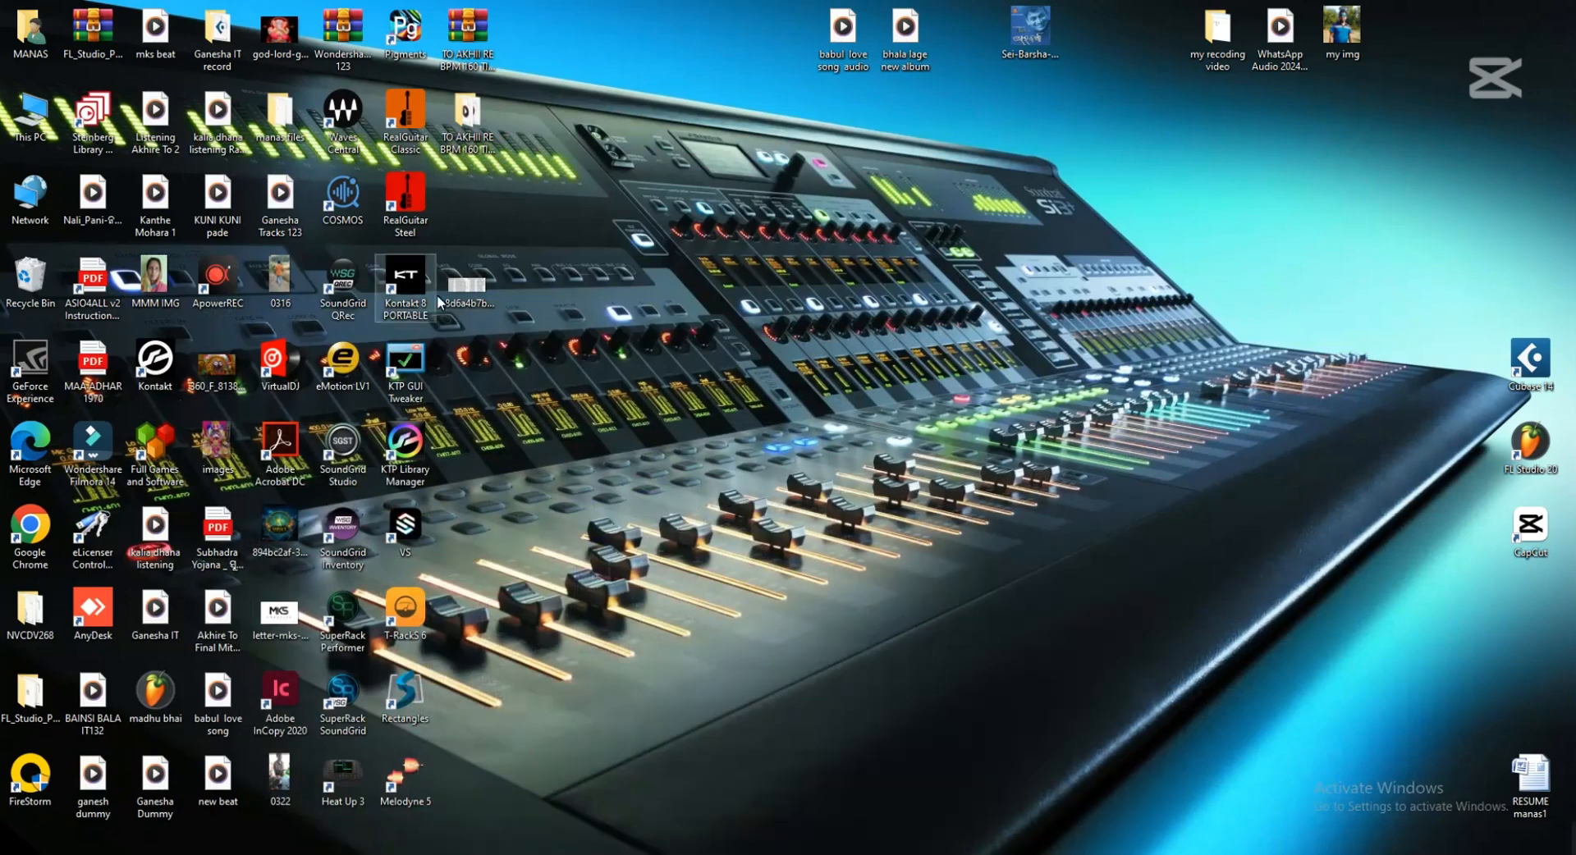
double_click(484, 297)
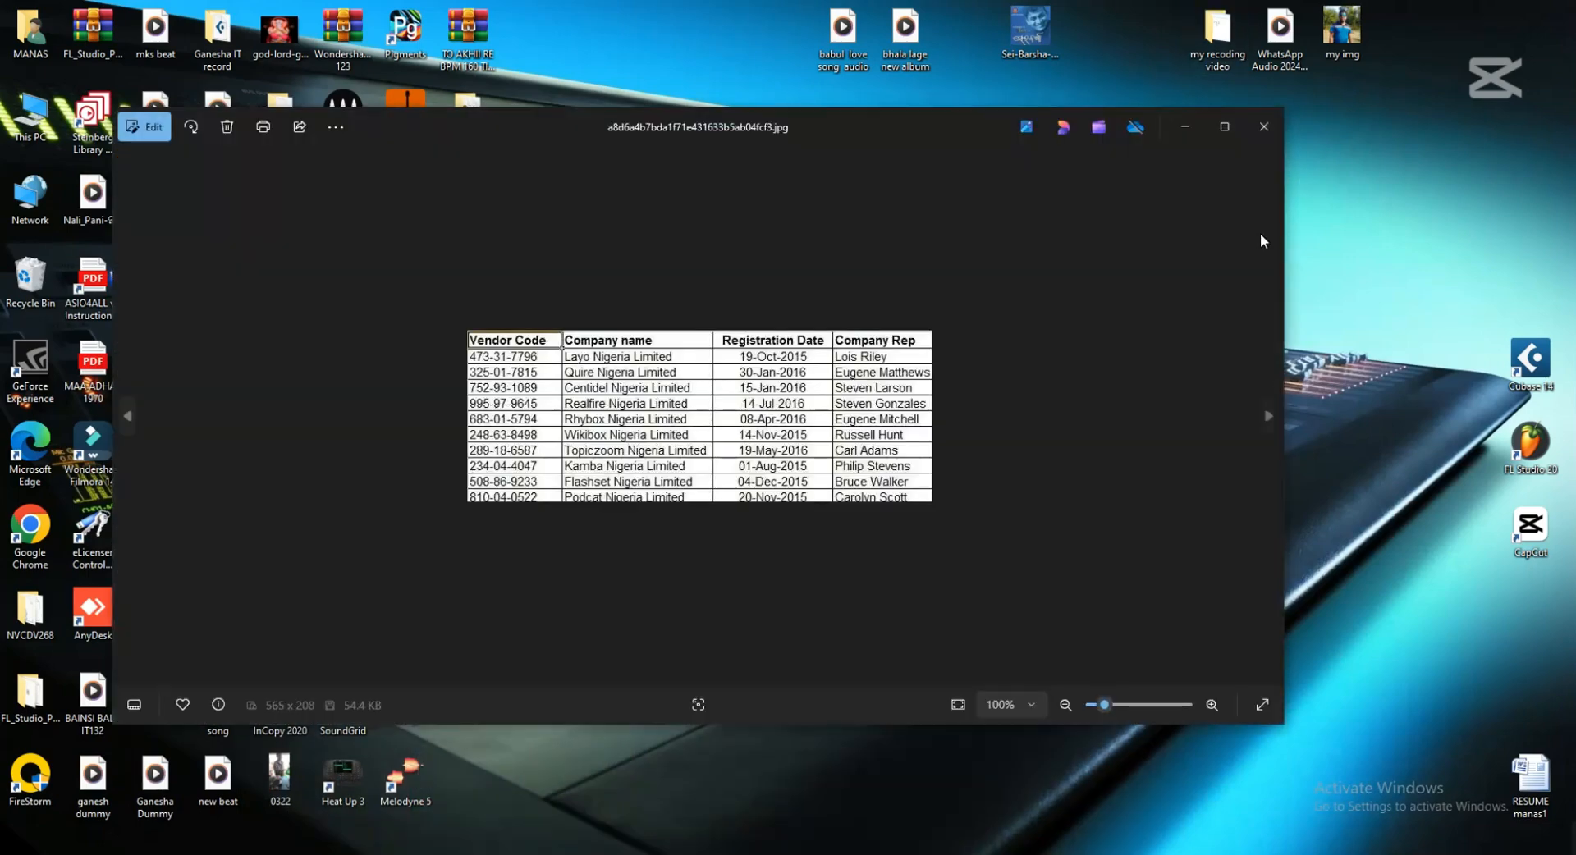
left_click(1224, 127)
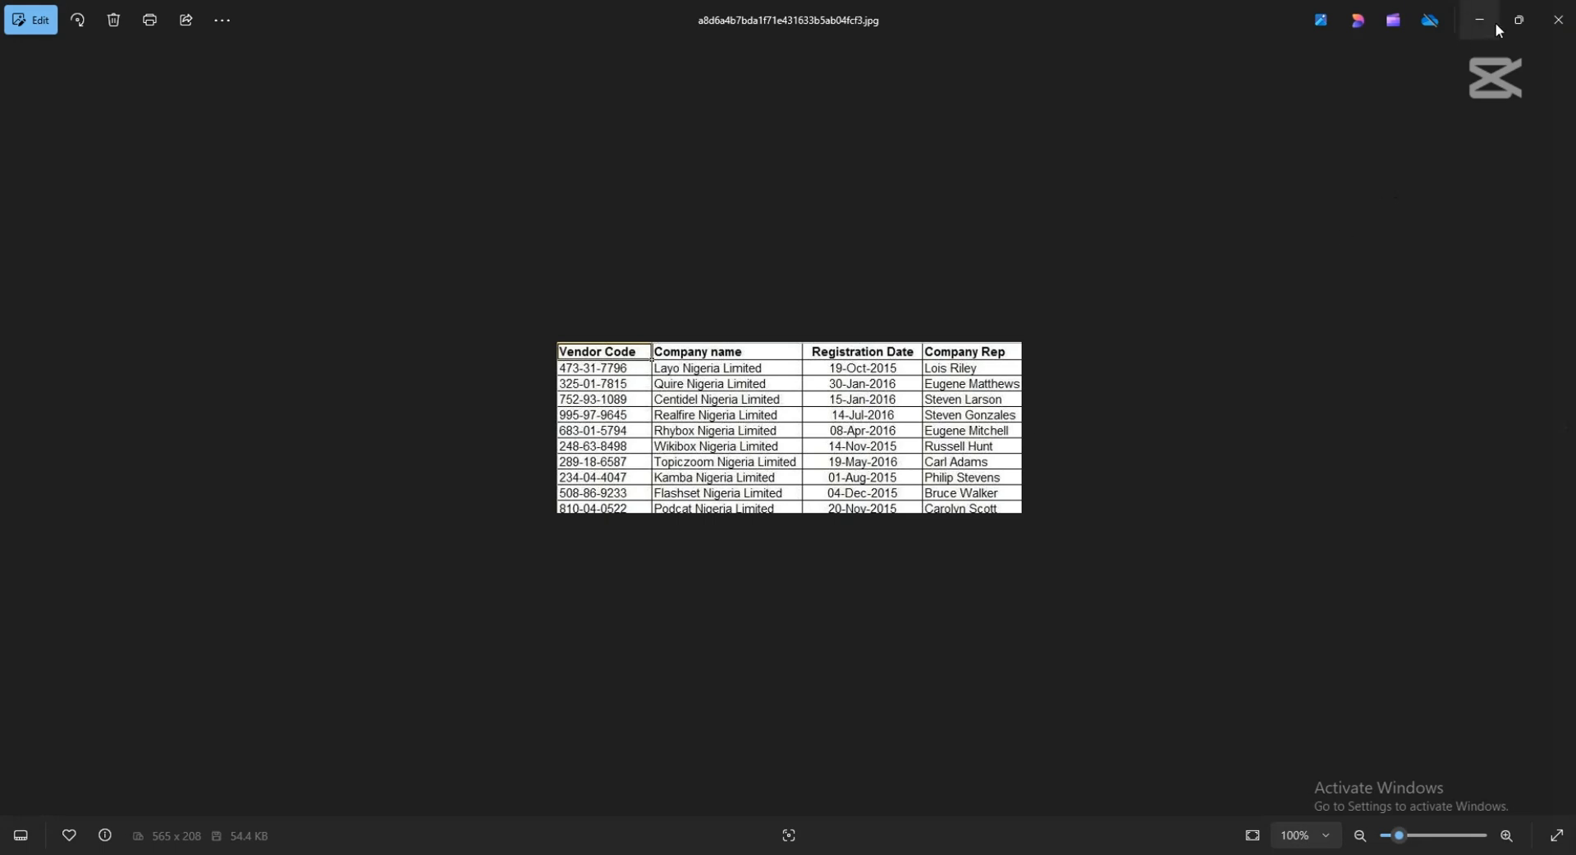
left_click(1549, 28)
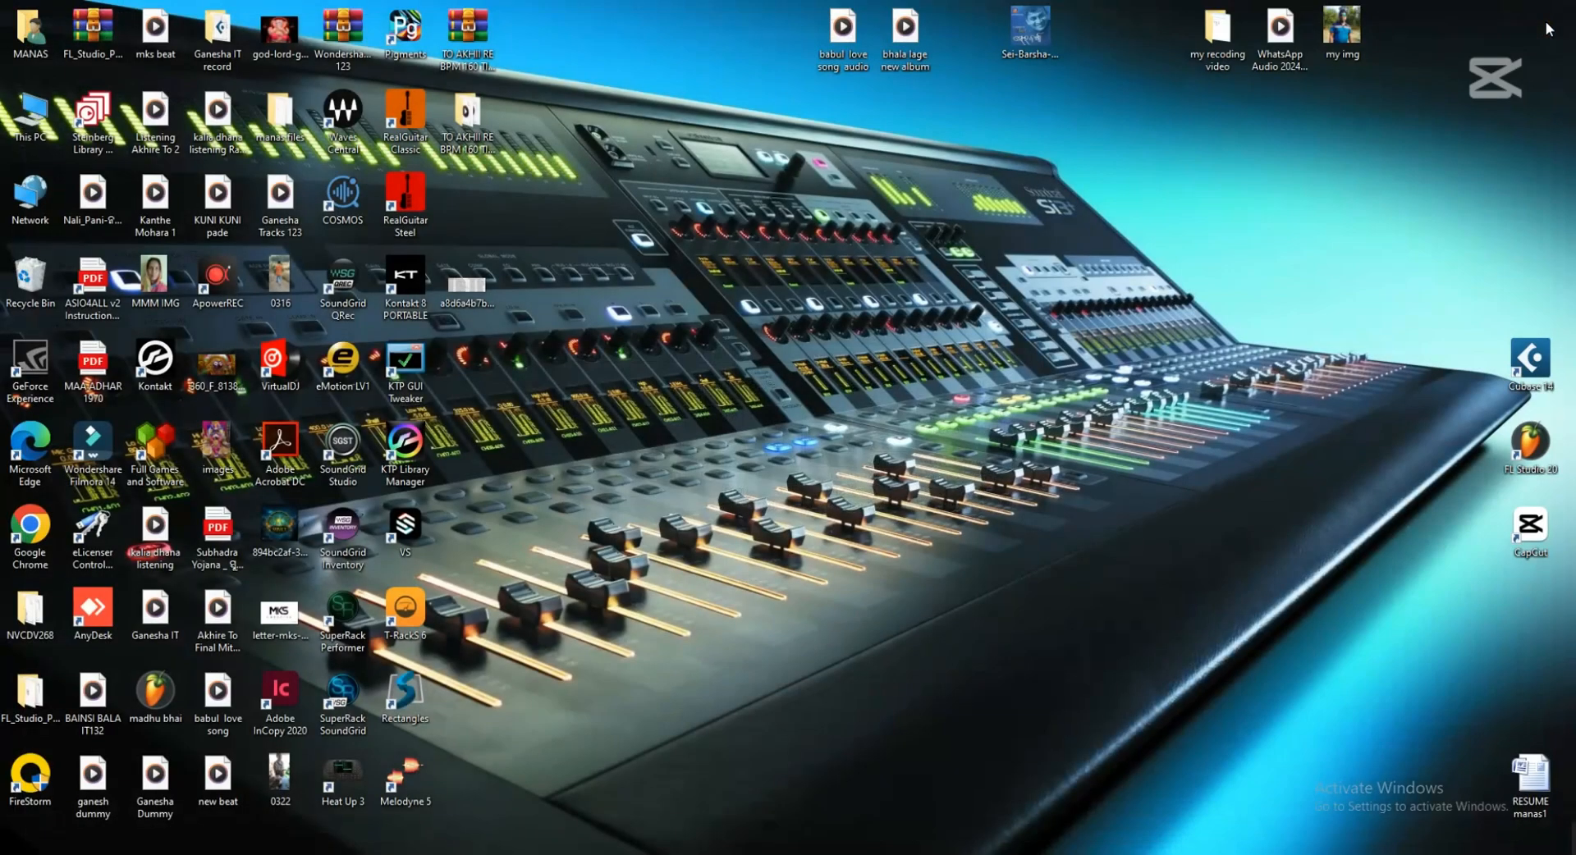
- Switch back to the Chrome browser and open a new tab ready for entering an address
left_click(495, 845)
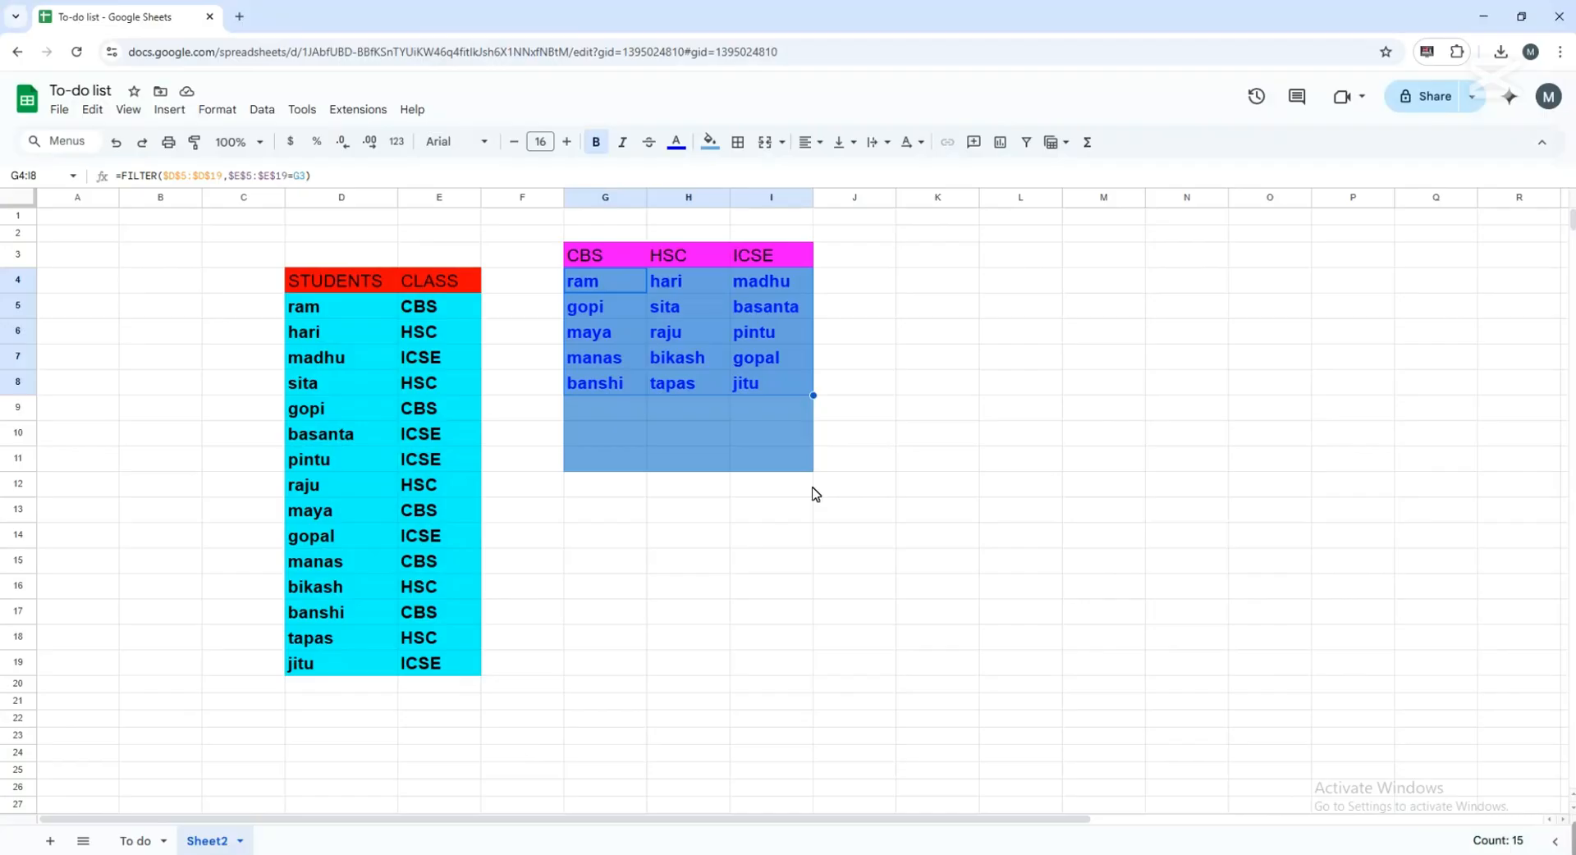
left_click(239, 17)
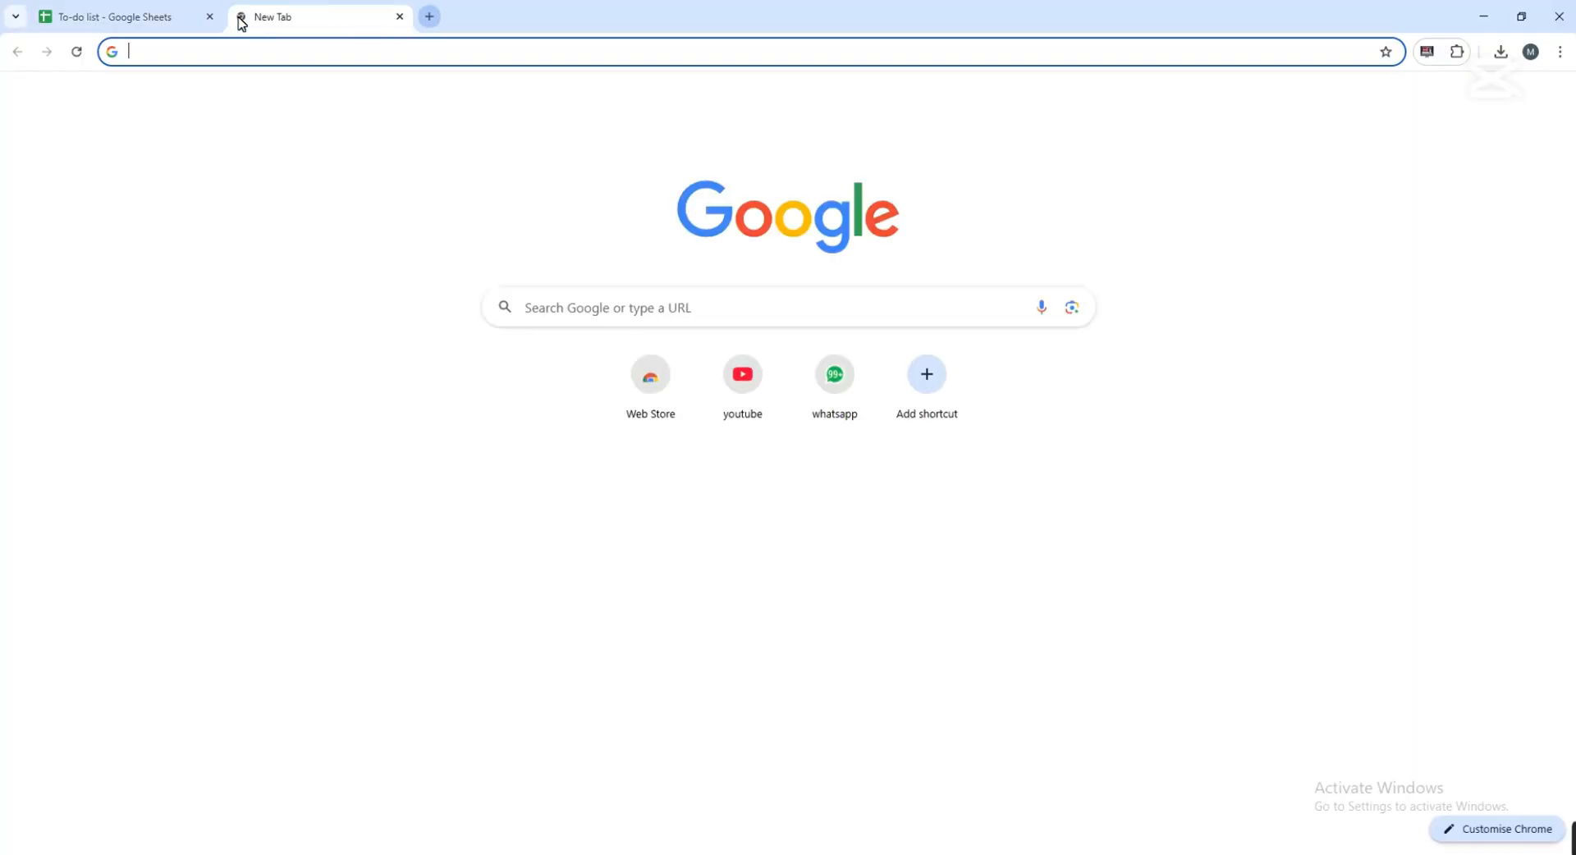
left_click(704, 321)
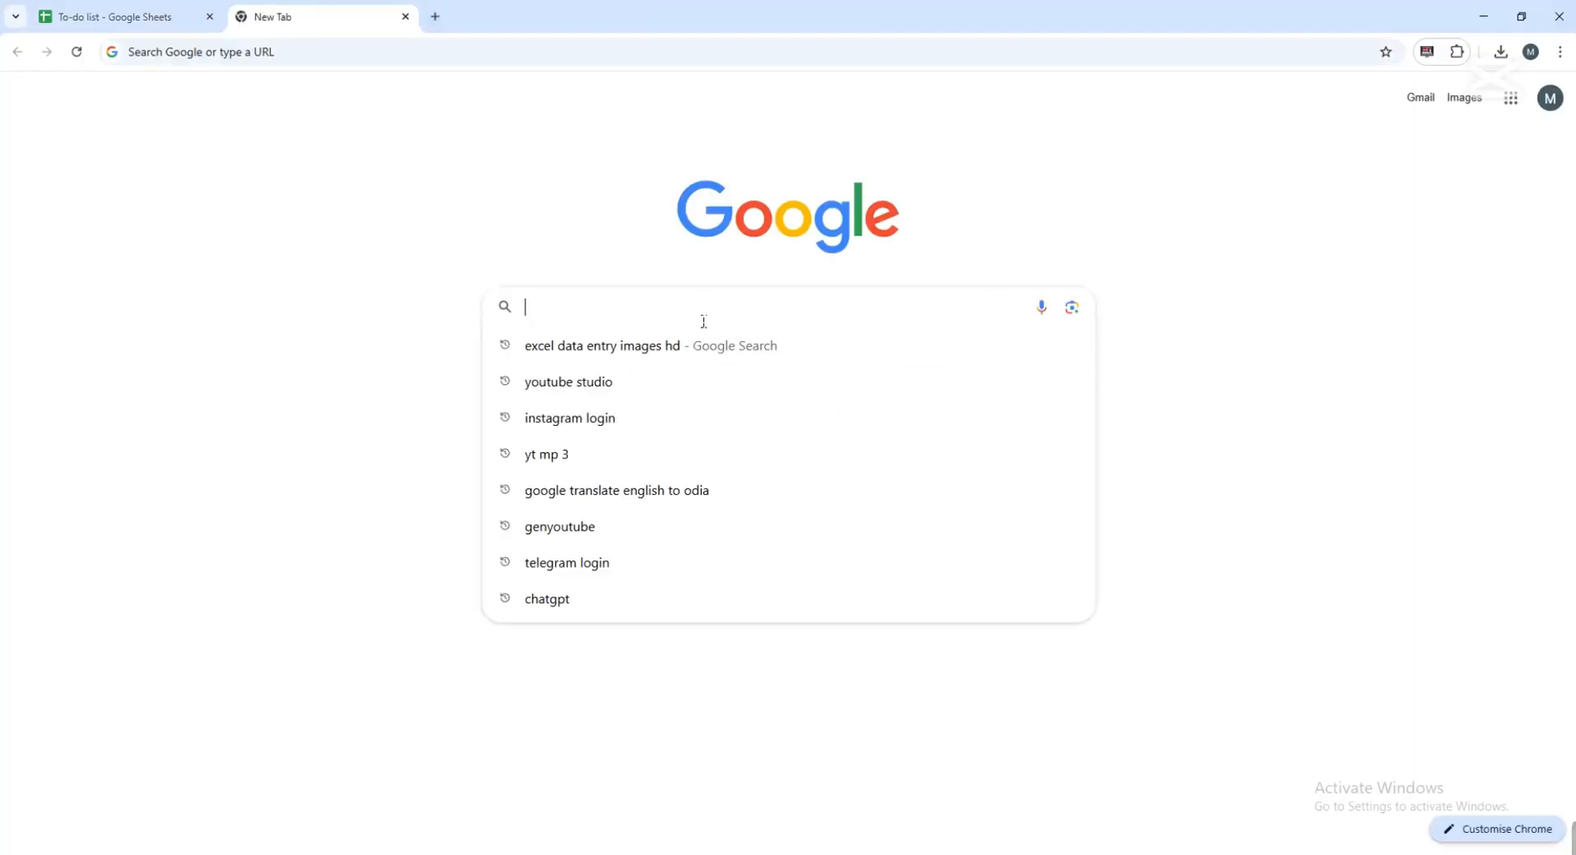
type("EXCEL")
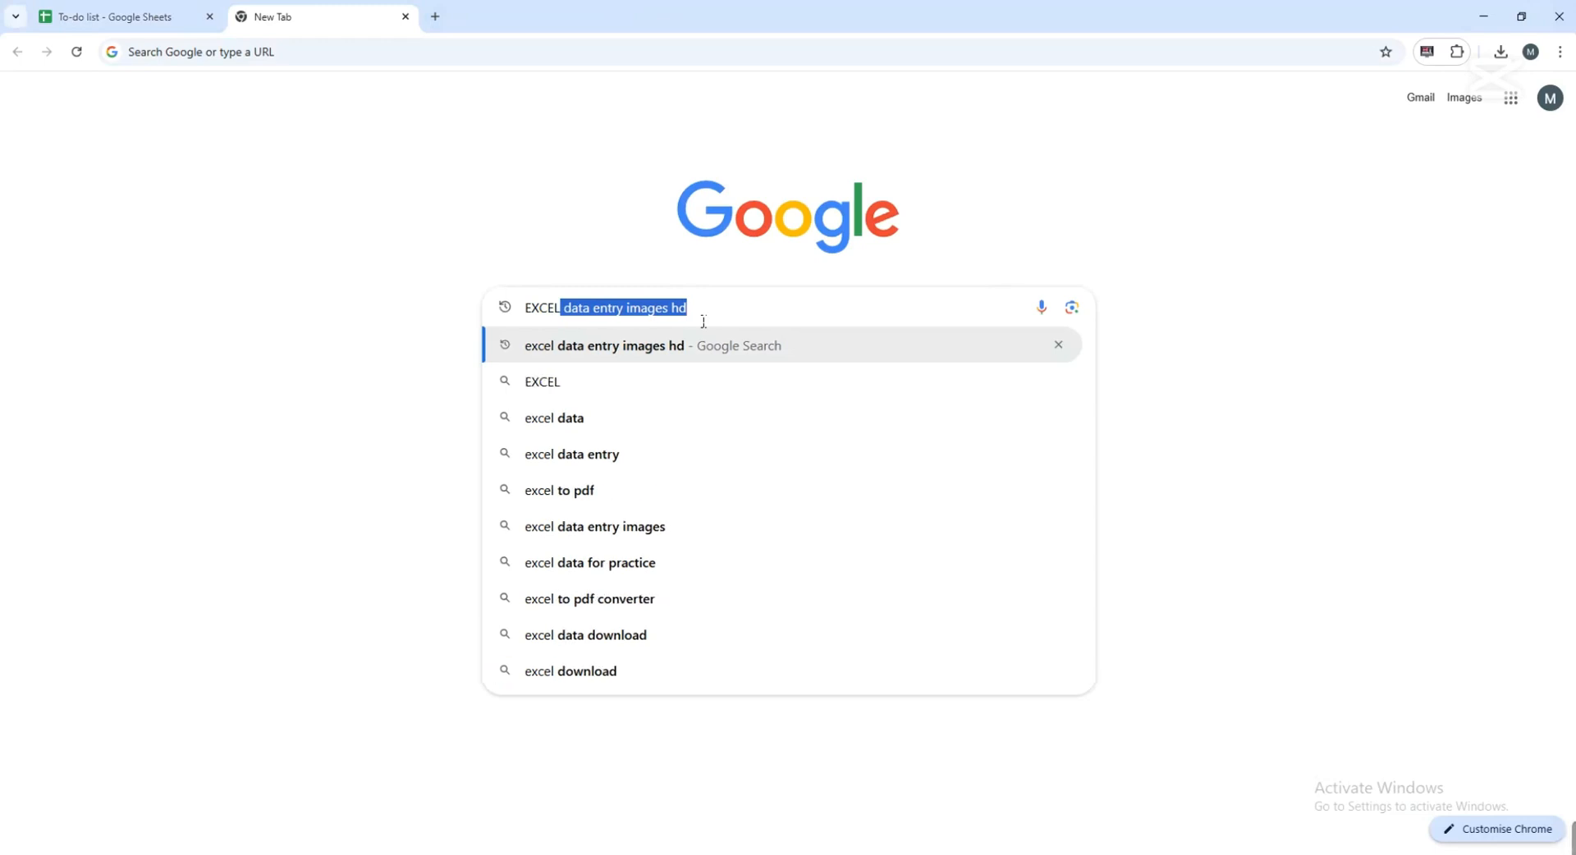
key("BackSpace")
key("BackSpace")
key("BackSpace")
key("BackSpace")
key("BackSpace")
key("BackSpace")
- Create a blank Excel for the web workbook by going to excel.new
type("ed")
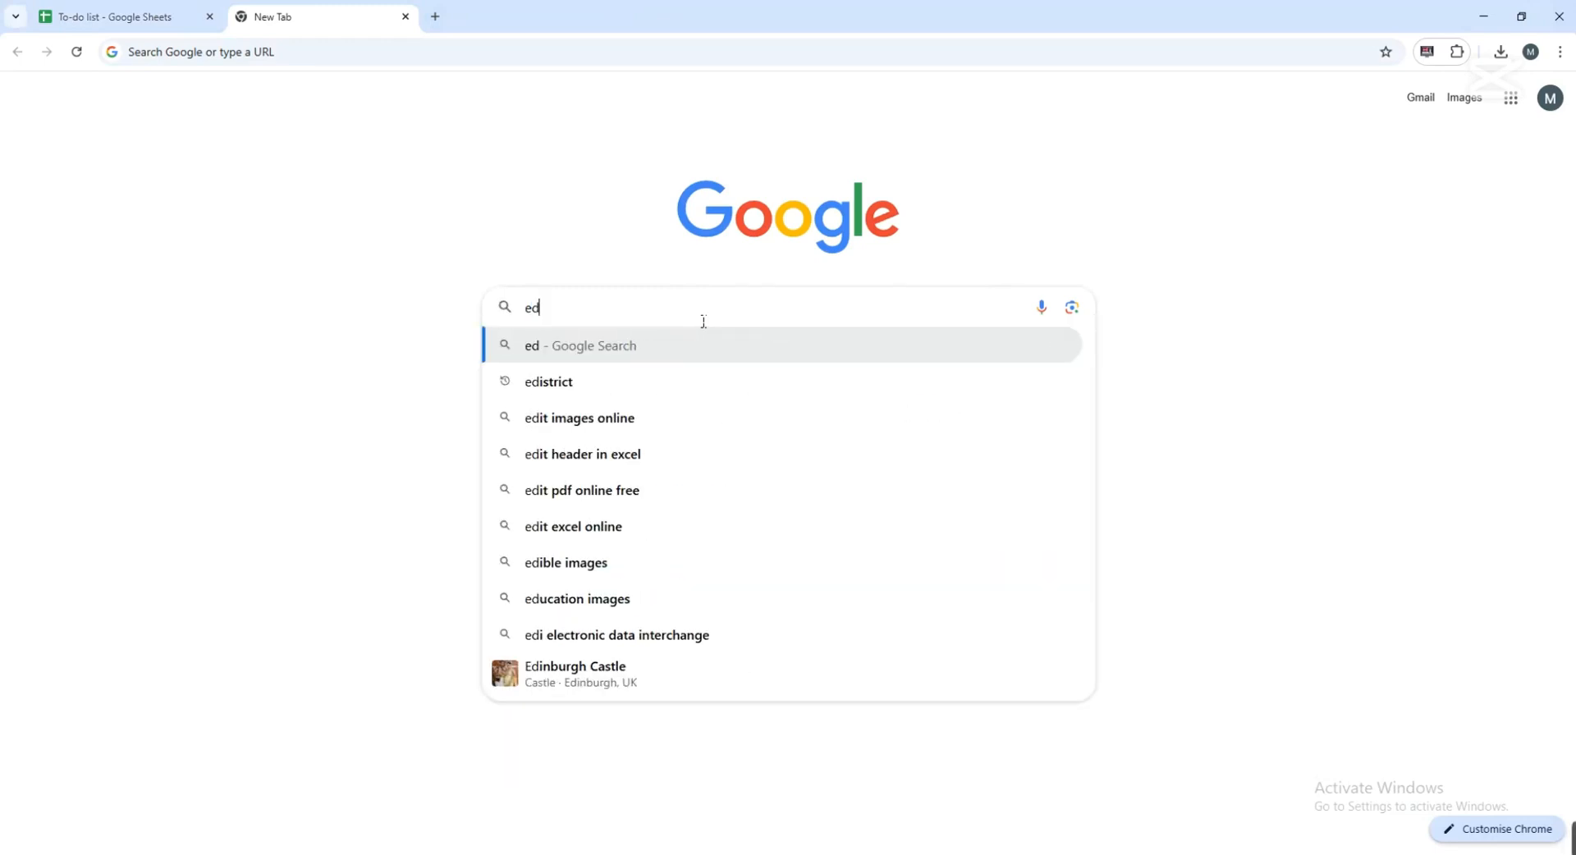
key("BackSpace")
type("xcel")
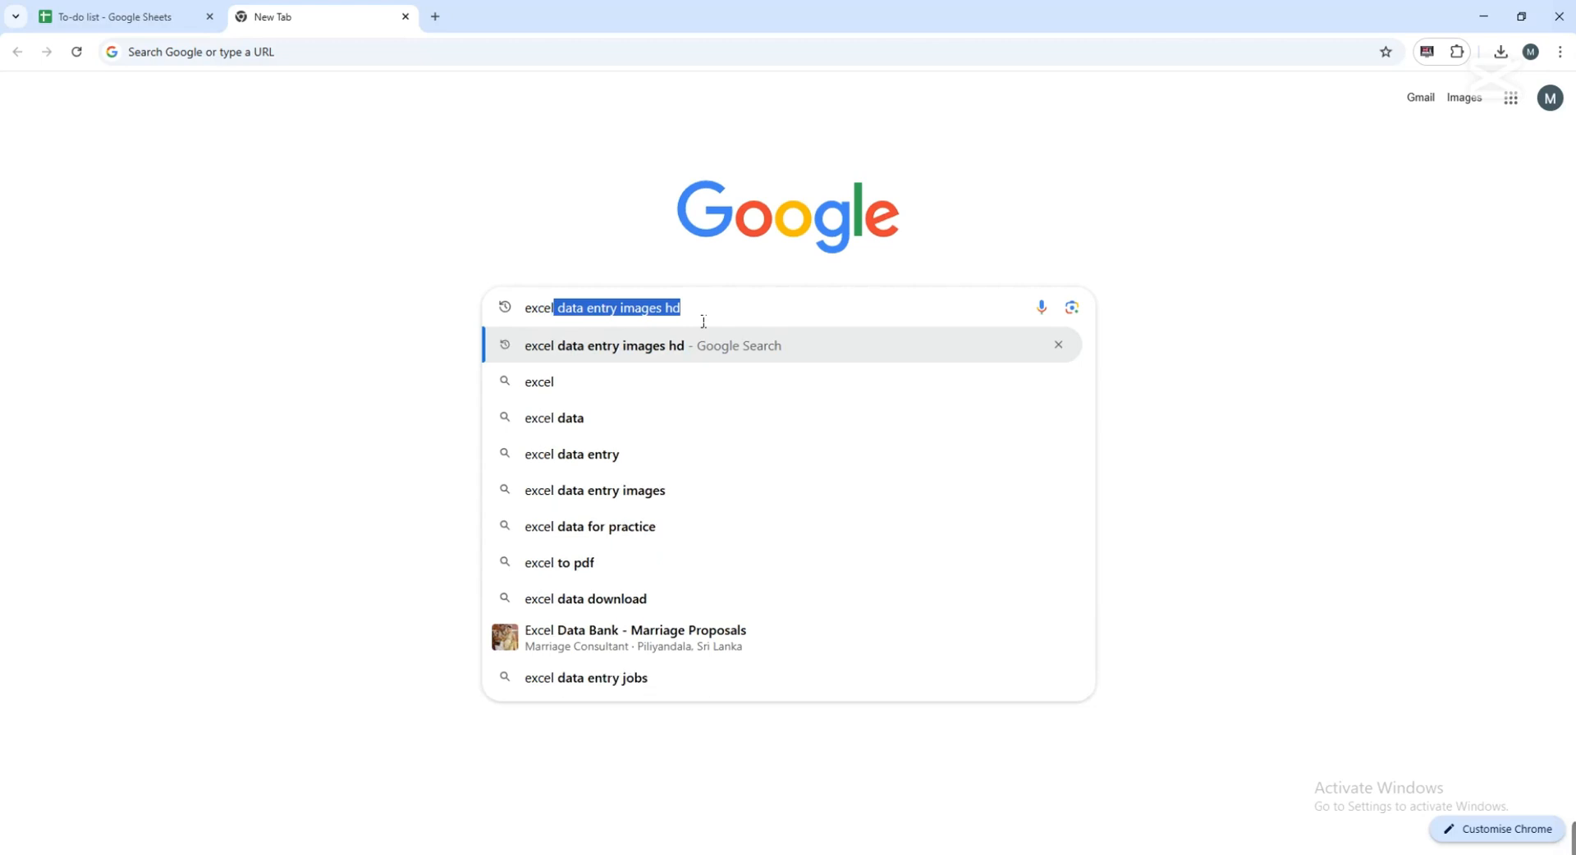
type(".new")
key("Return")
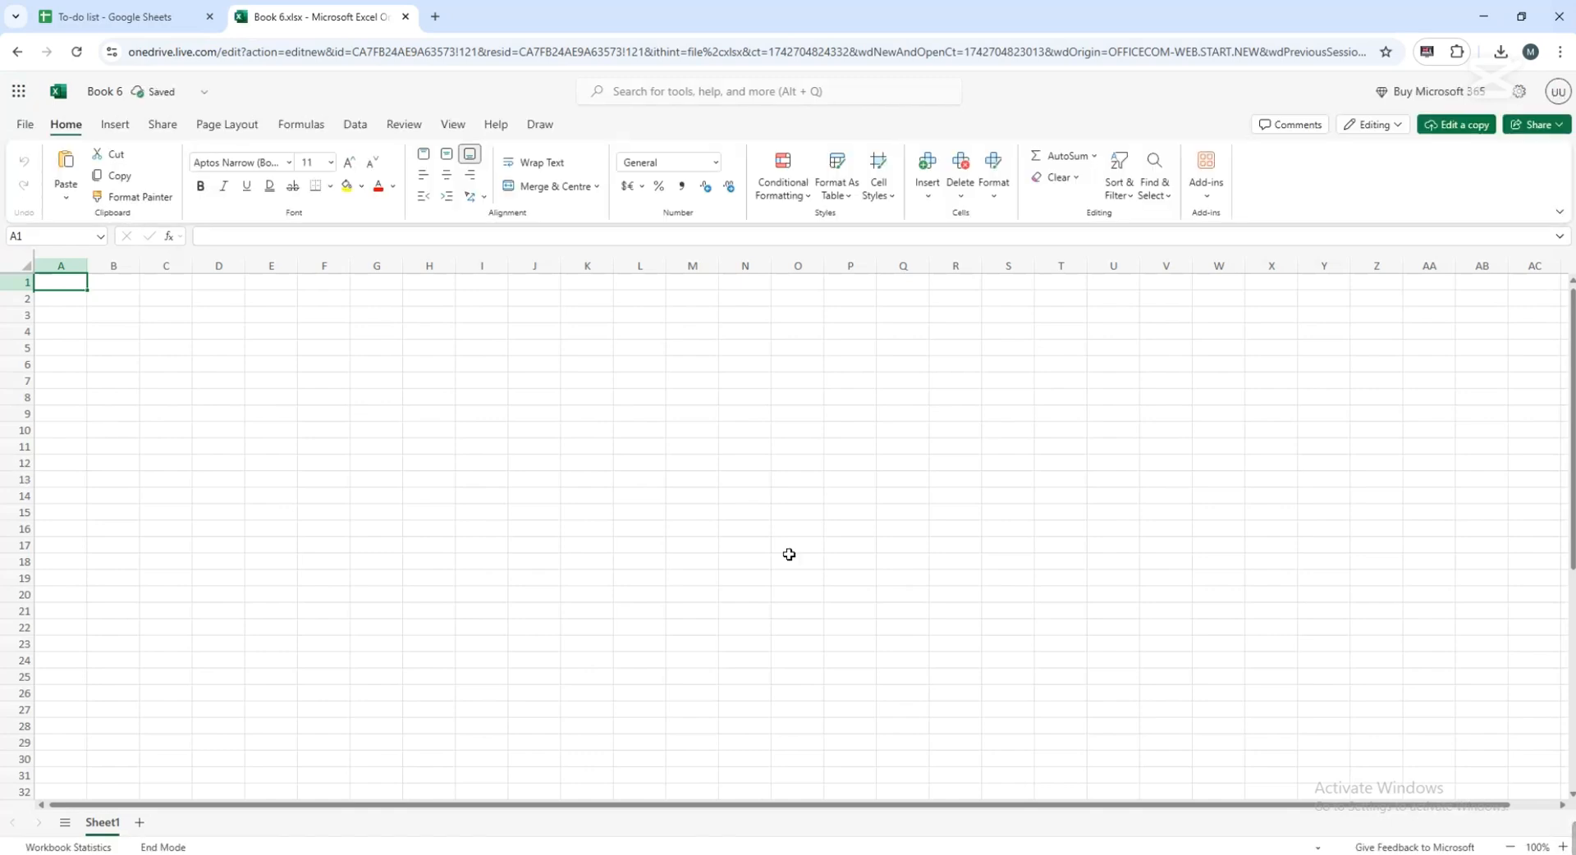
- Load the vendor table image a8d6a4b7bda1f71e431633b5ab04fcf3 from the Desktop folder with Data from Picture
left_click(353, 125)
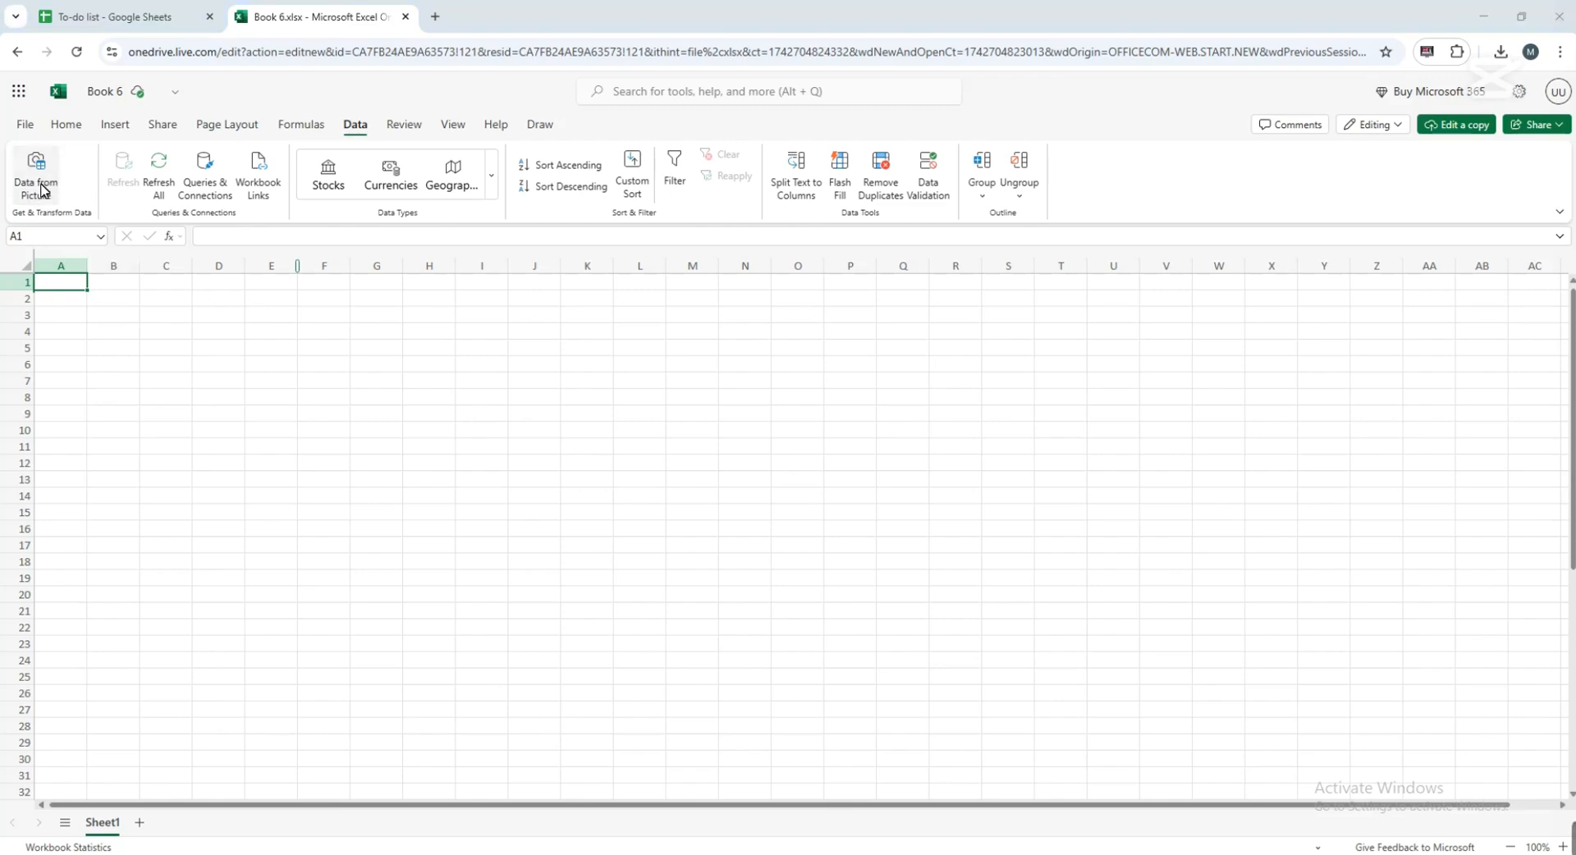
left_click(39, 187)
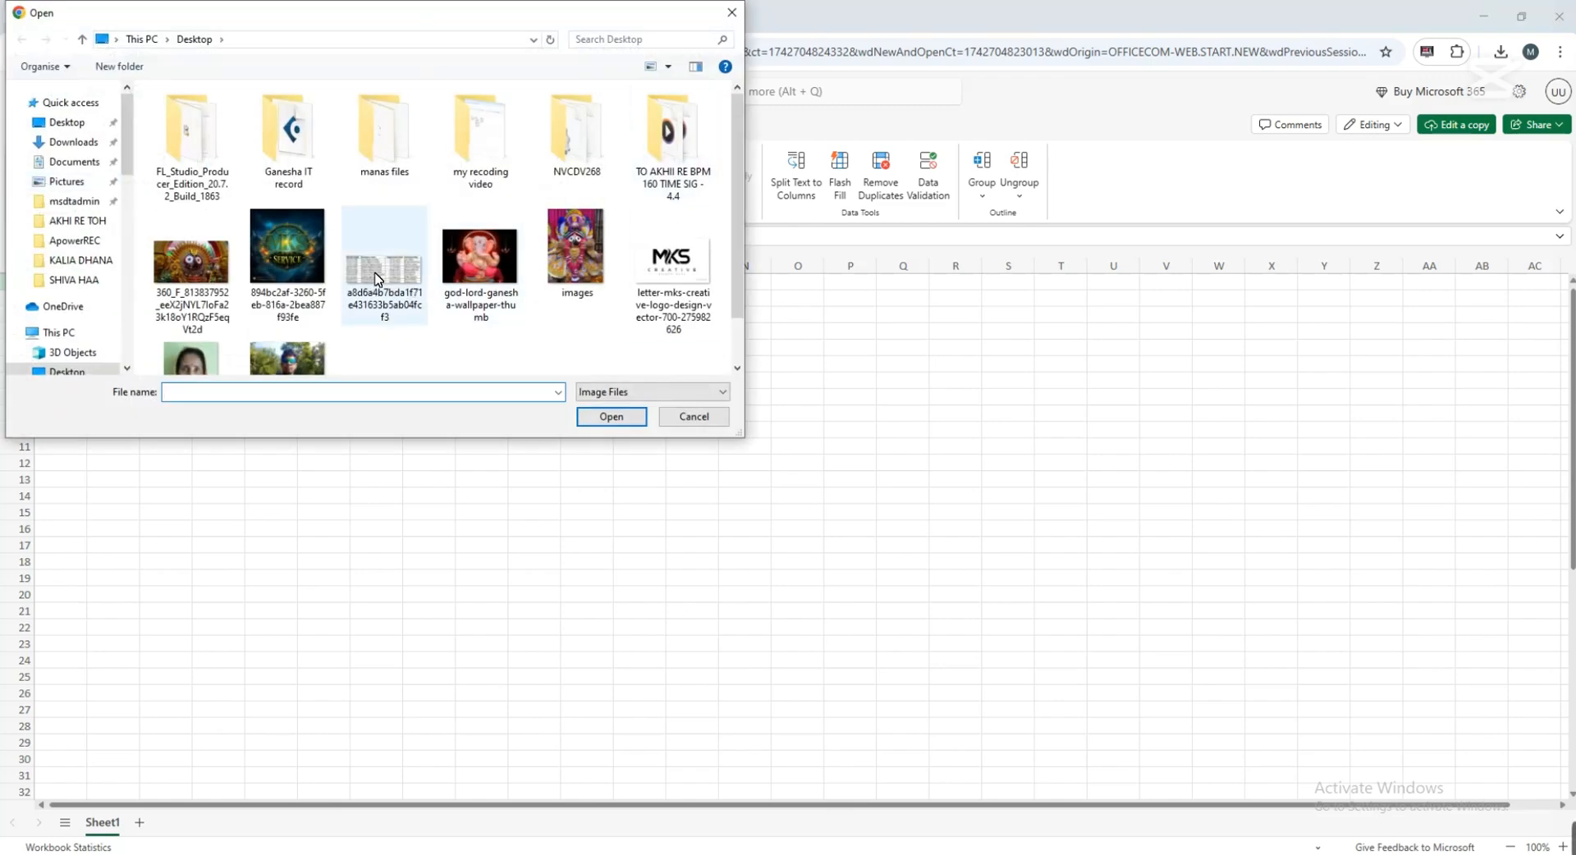
left_click(377, 279)
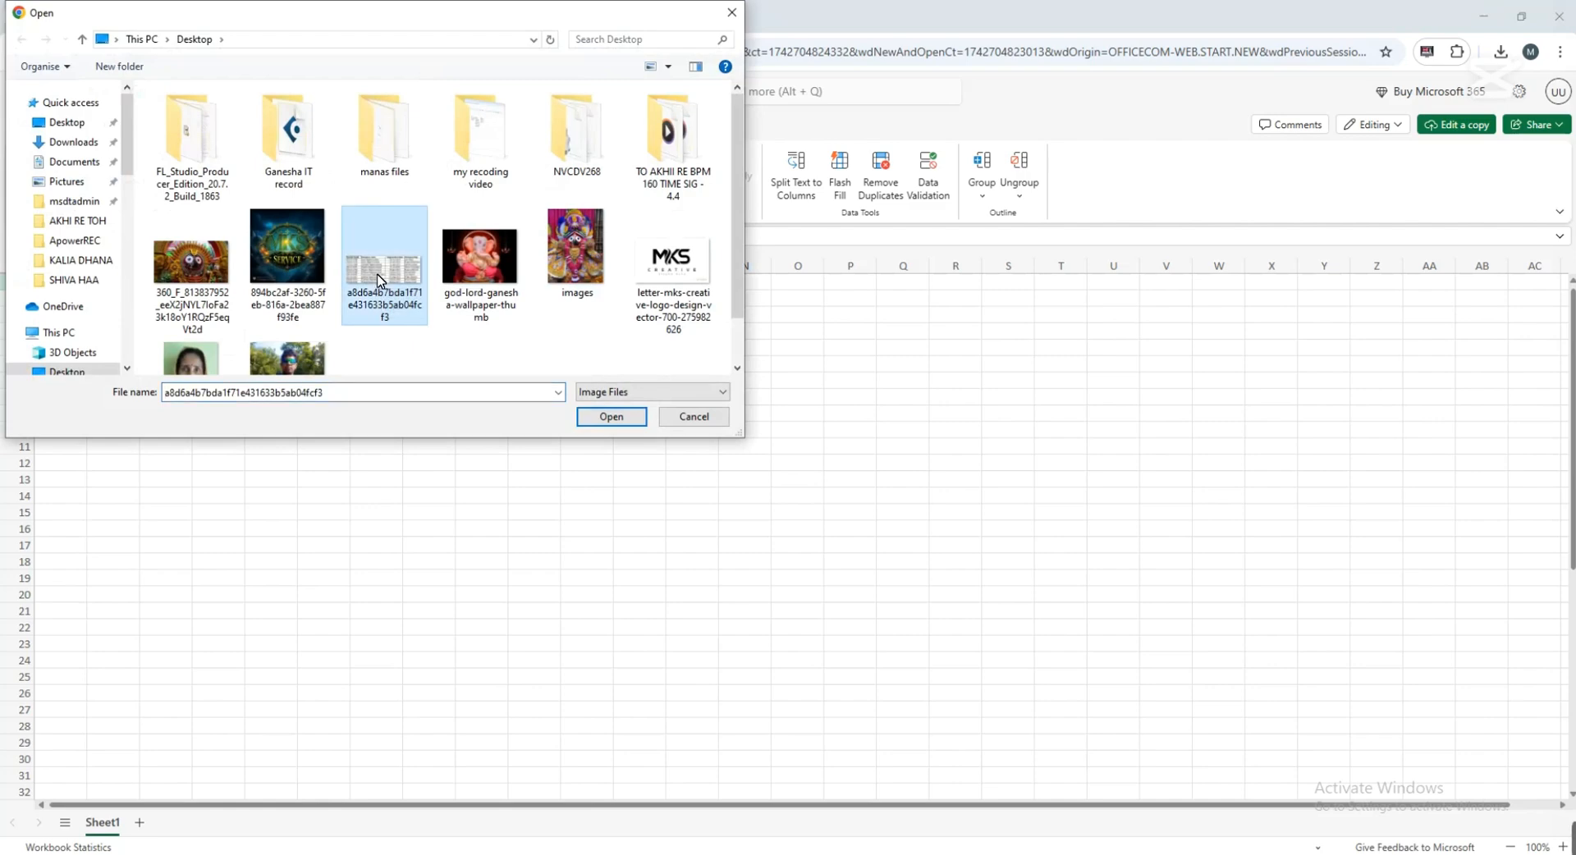
left_click(618, 418)
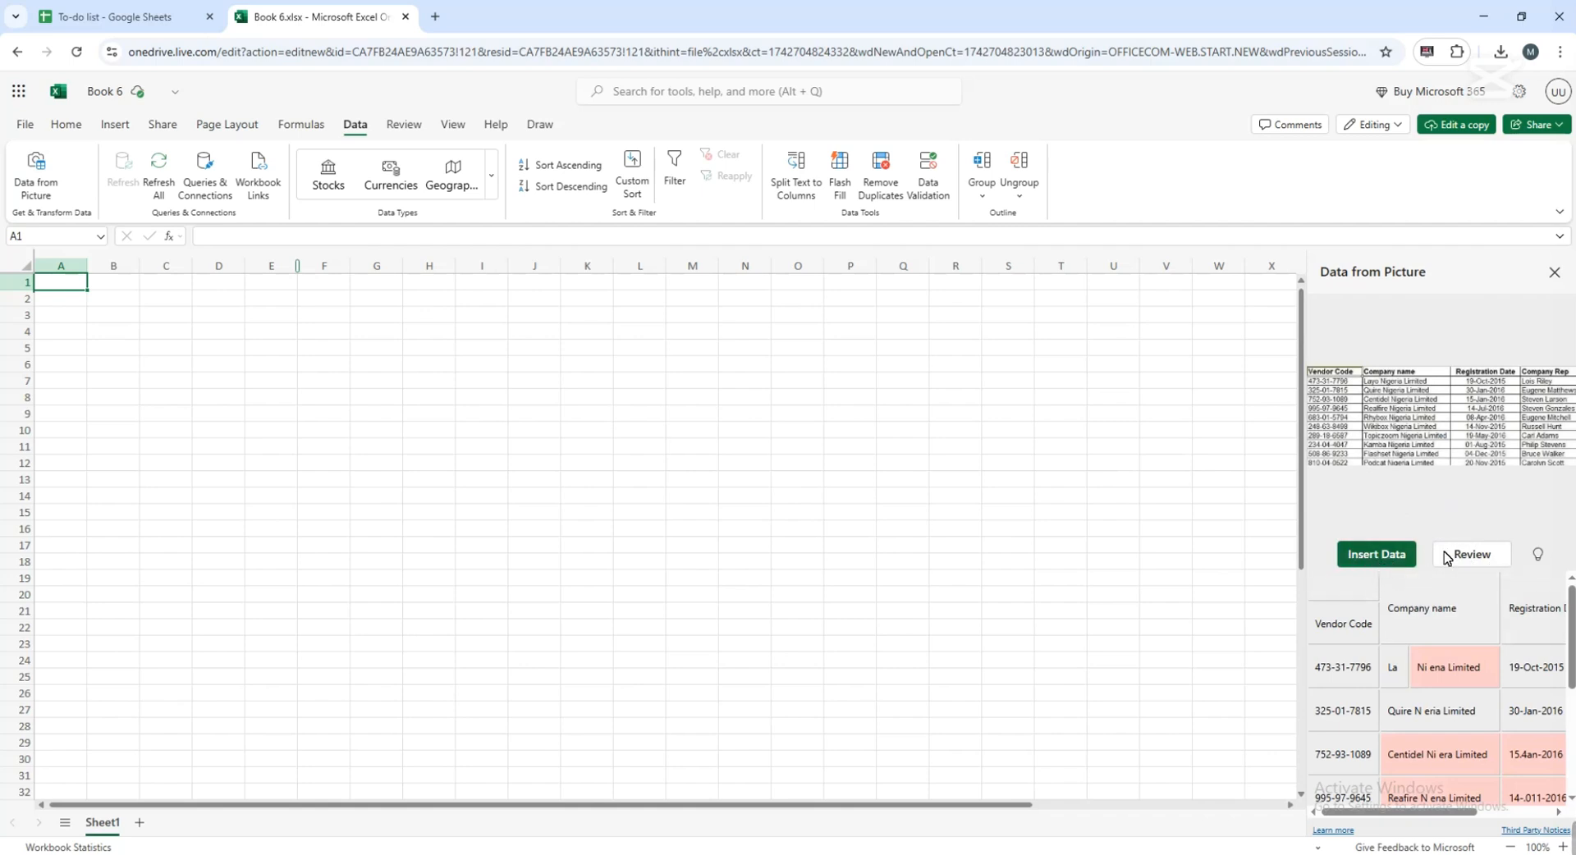
- Review the flagged items recognized in the vendor table picture and accept all nine without editing their text
left_click(1476, 558)
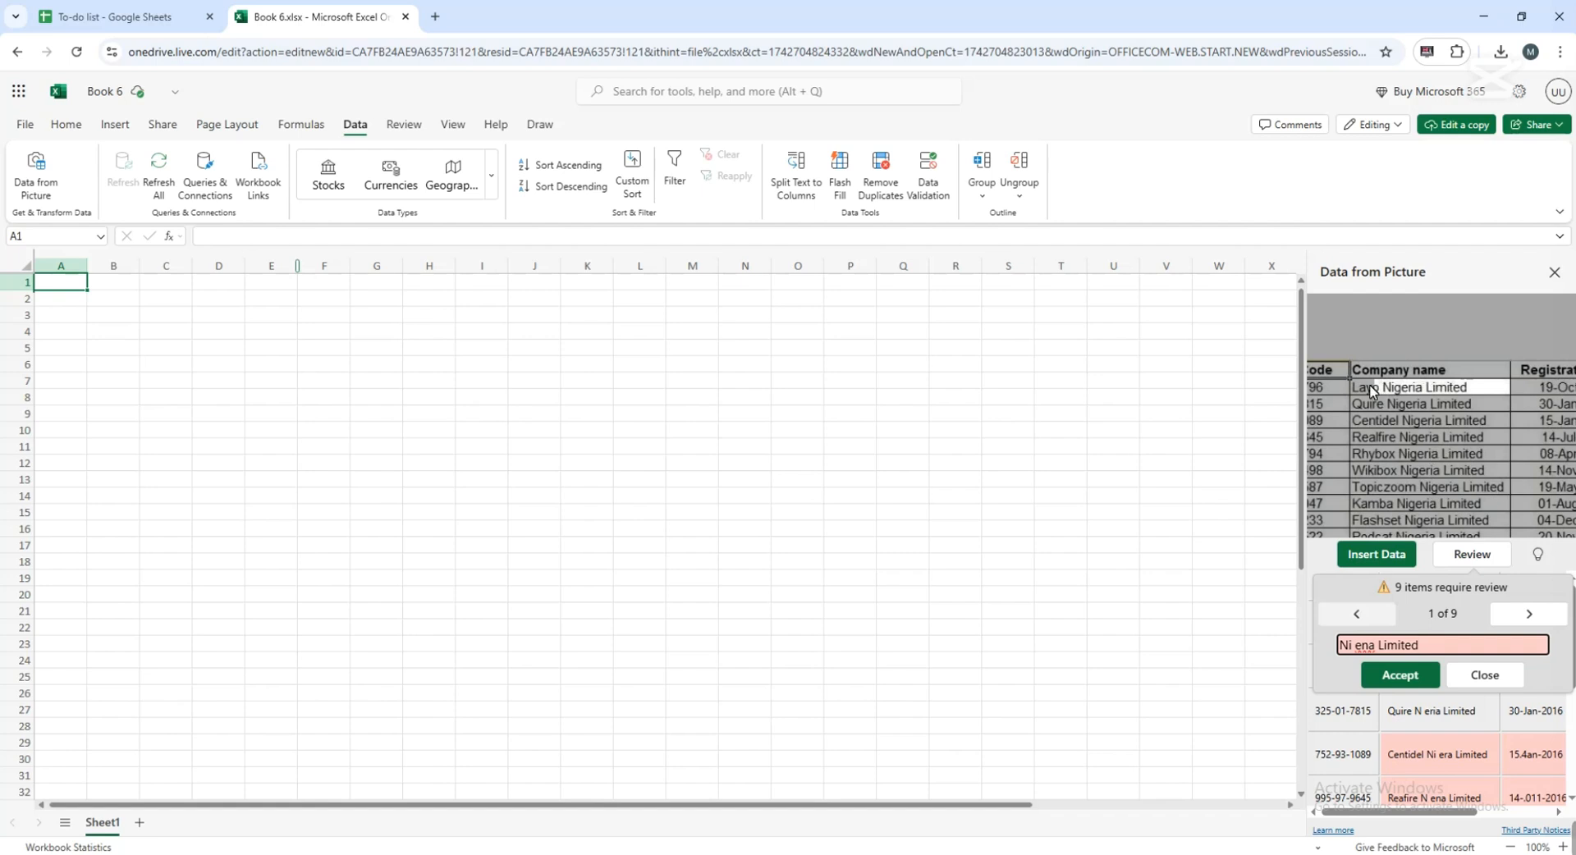
left_click(1417, 681)
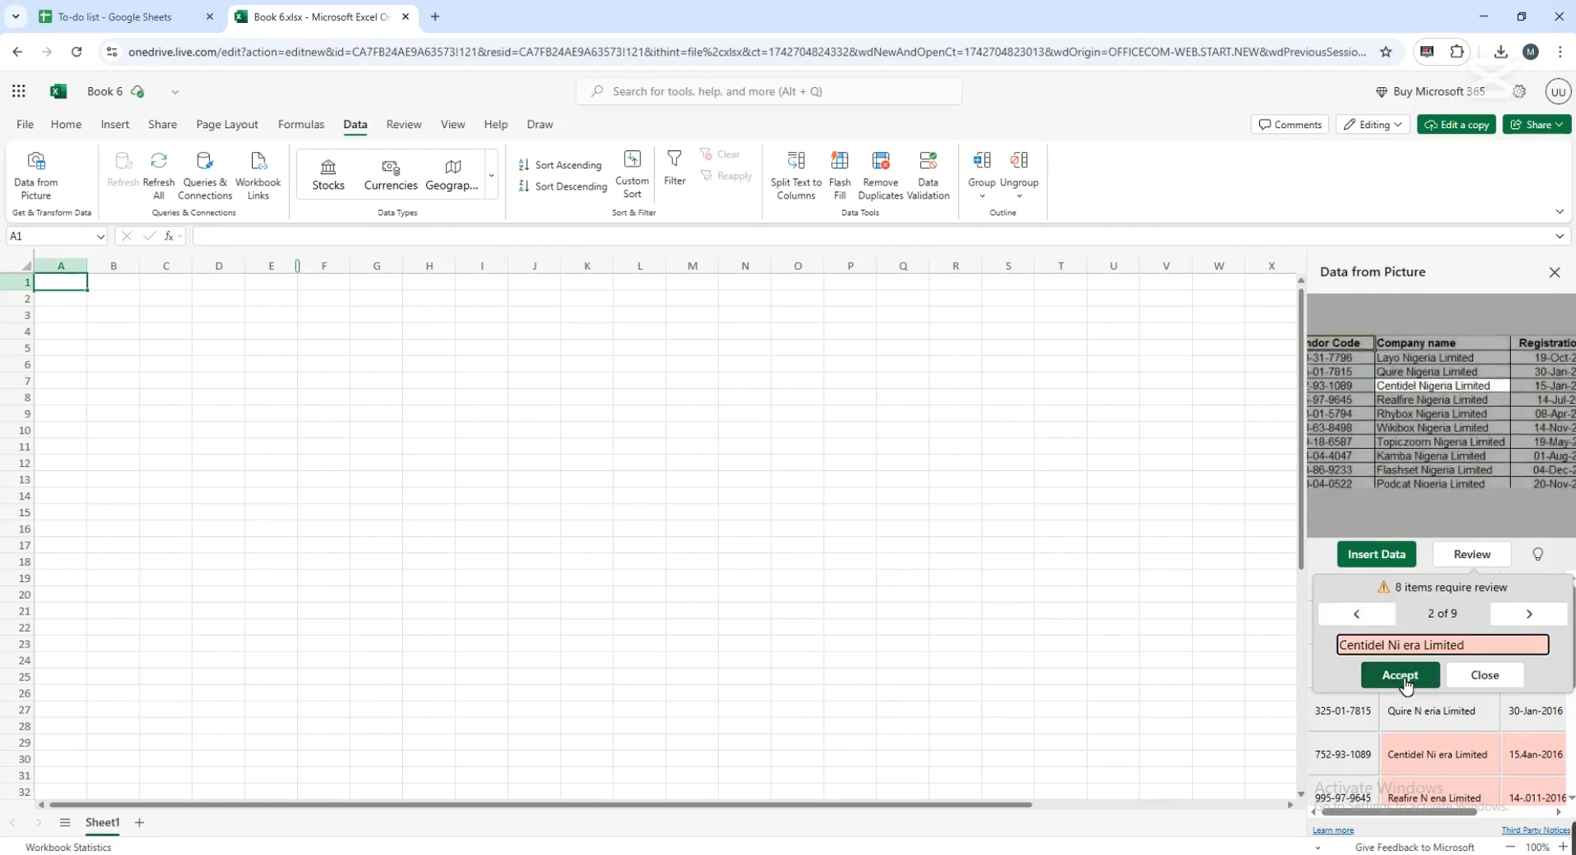
left_click(1412, 682)
left_click(1406, 686)
left_click(1406, 685)
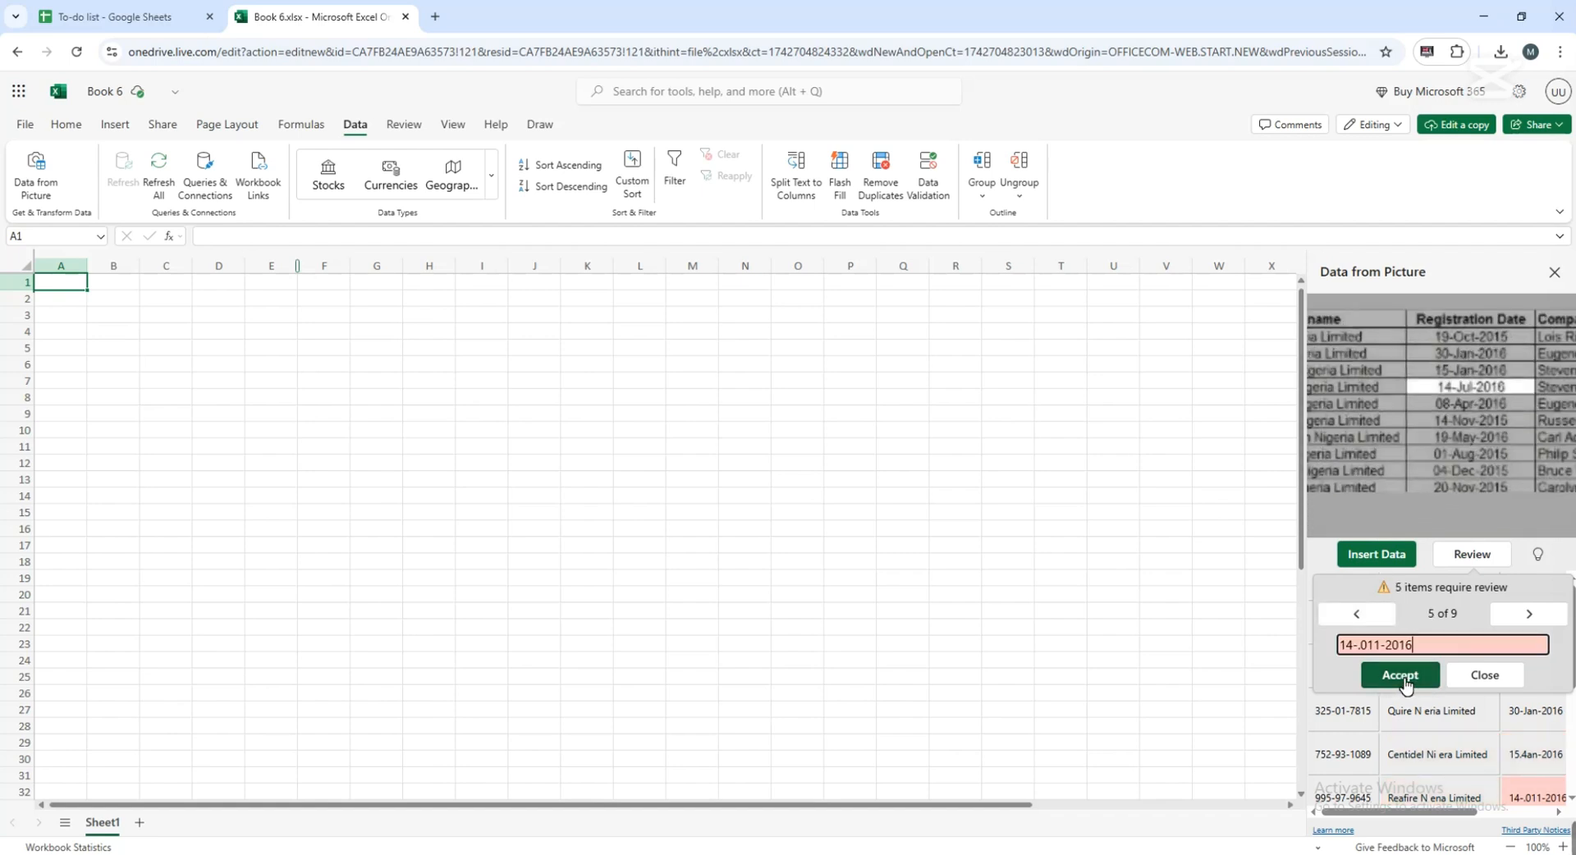
left_click(1405, 686)
left_click(1406, 685)
left_click(1406, 686)
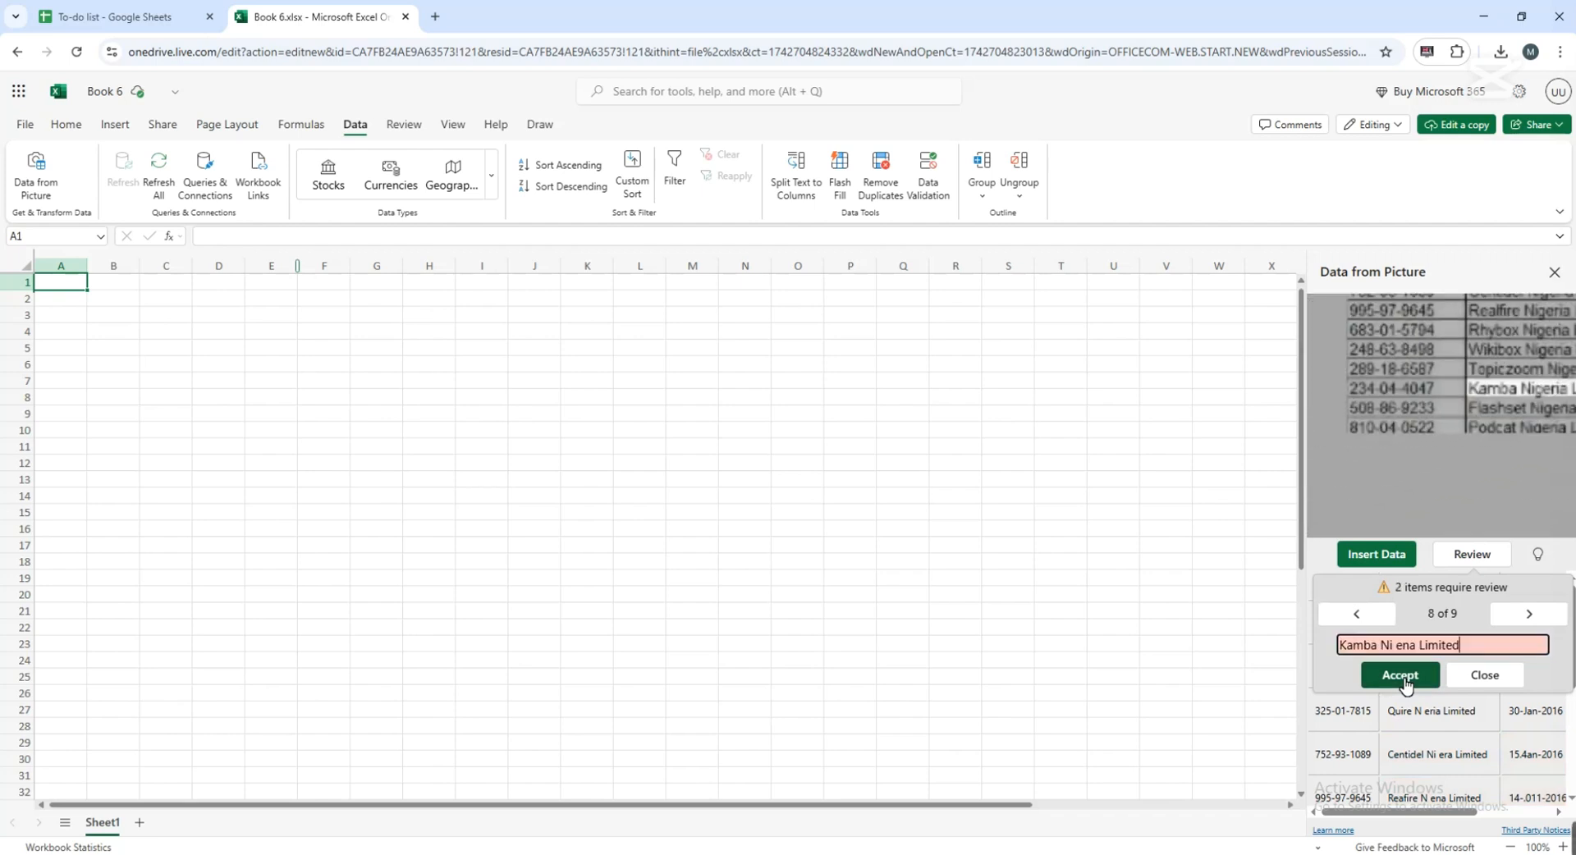
left_click(1403, 679)
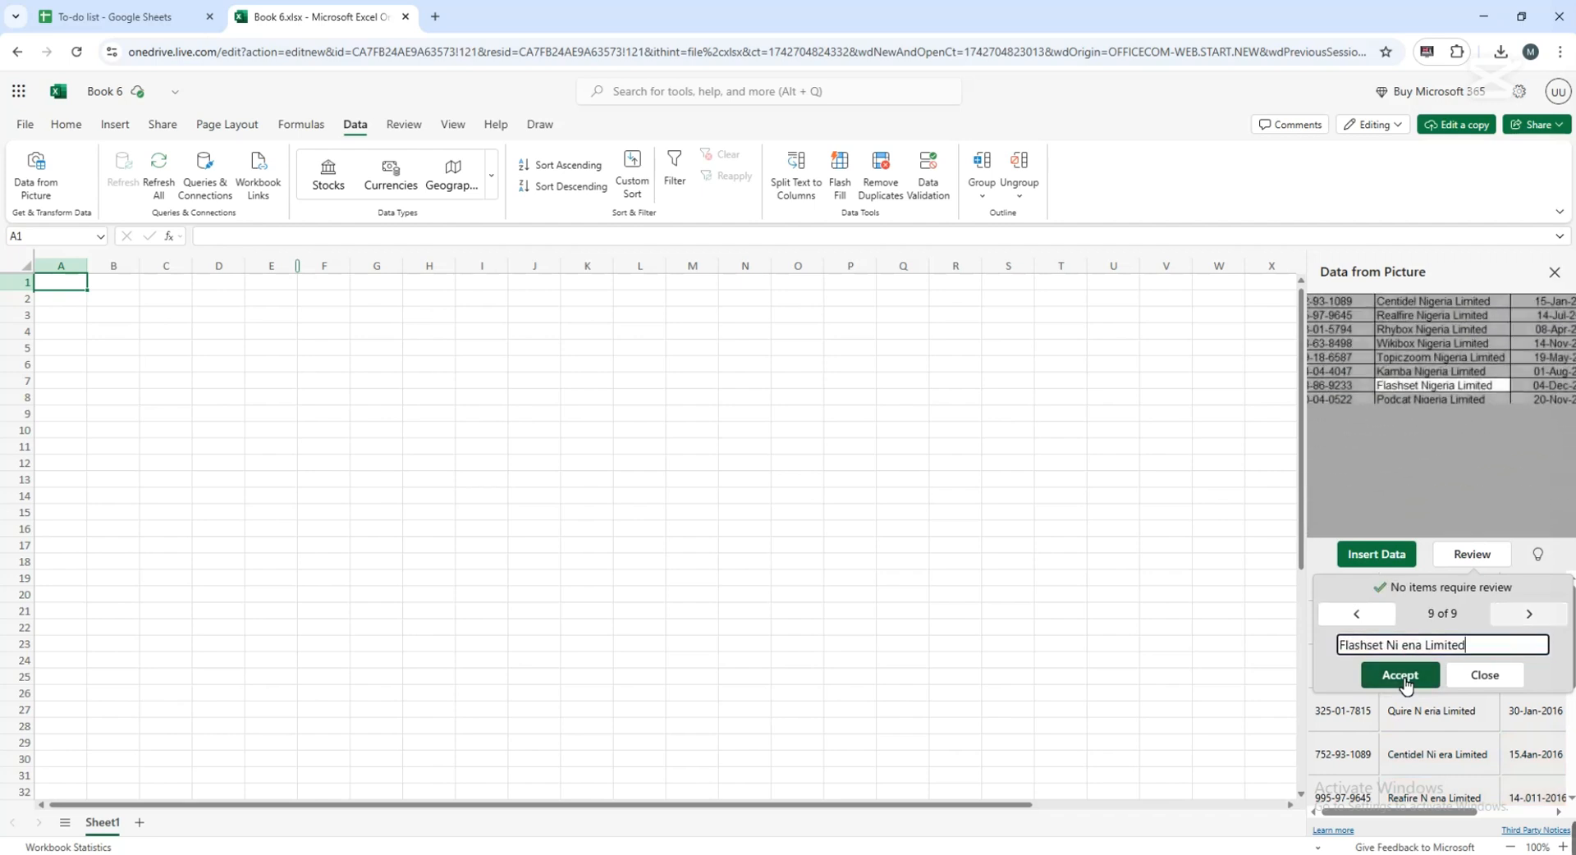
left_click(1401, 678)
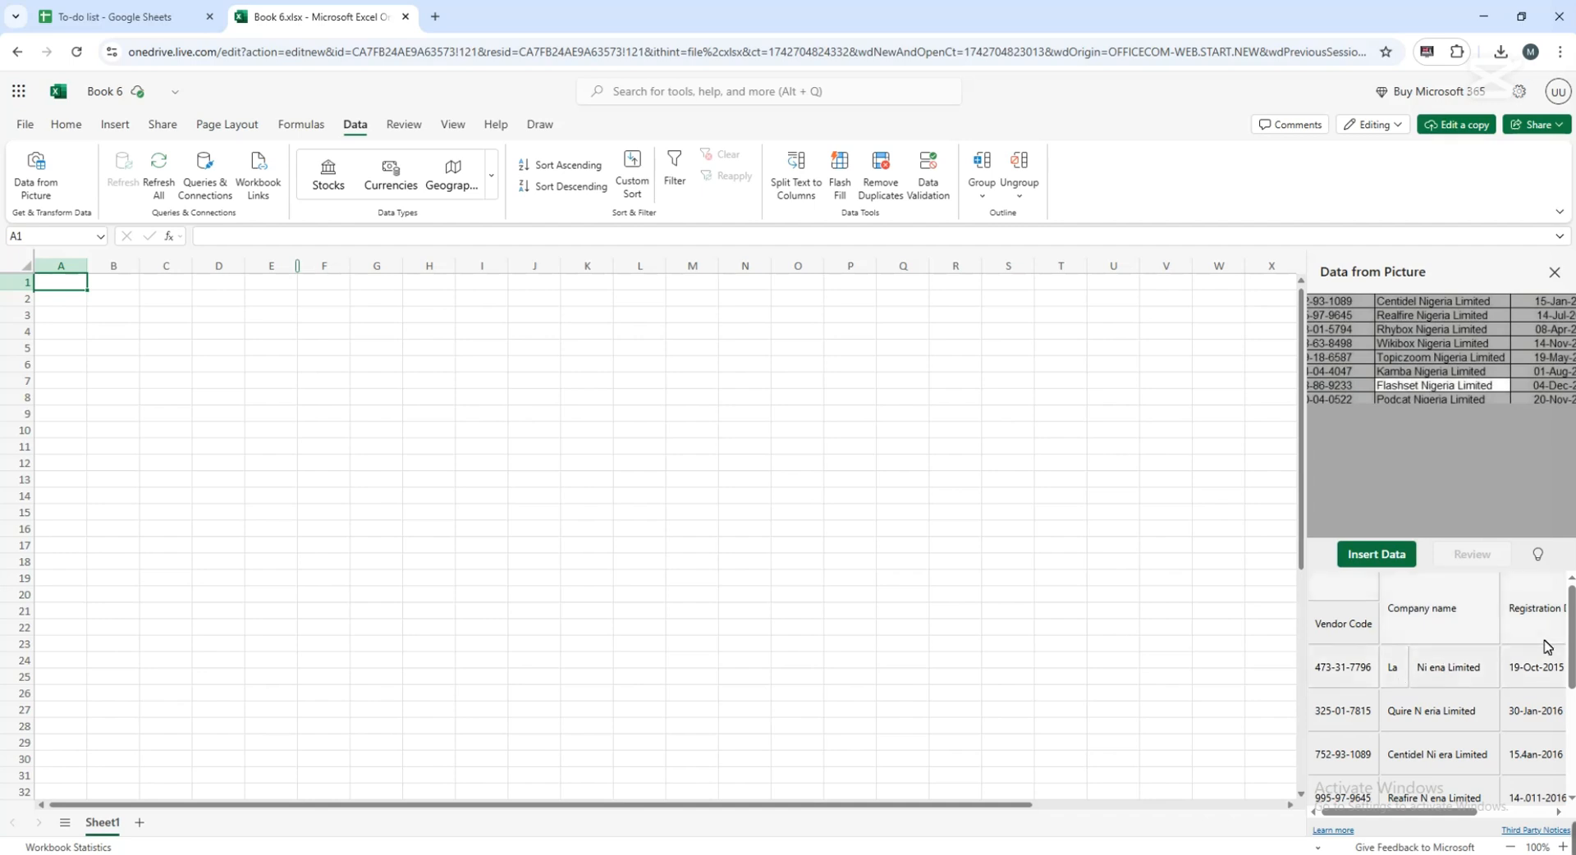
- Check the recognized table preview and insert its data into Sheet1 starting at cell A1, acknowledging responsibility for its accuracy
scroll(1535, 657, "down", 4)
scroll(1445, 698, "up", 5)
left_click(1397, 563)
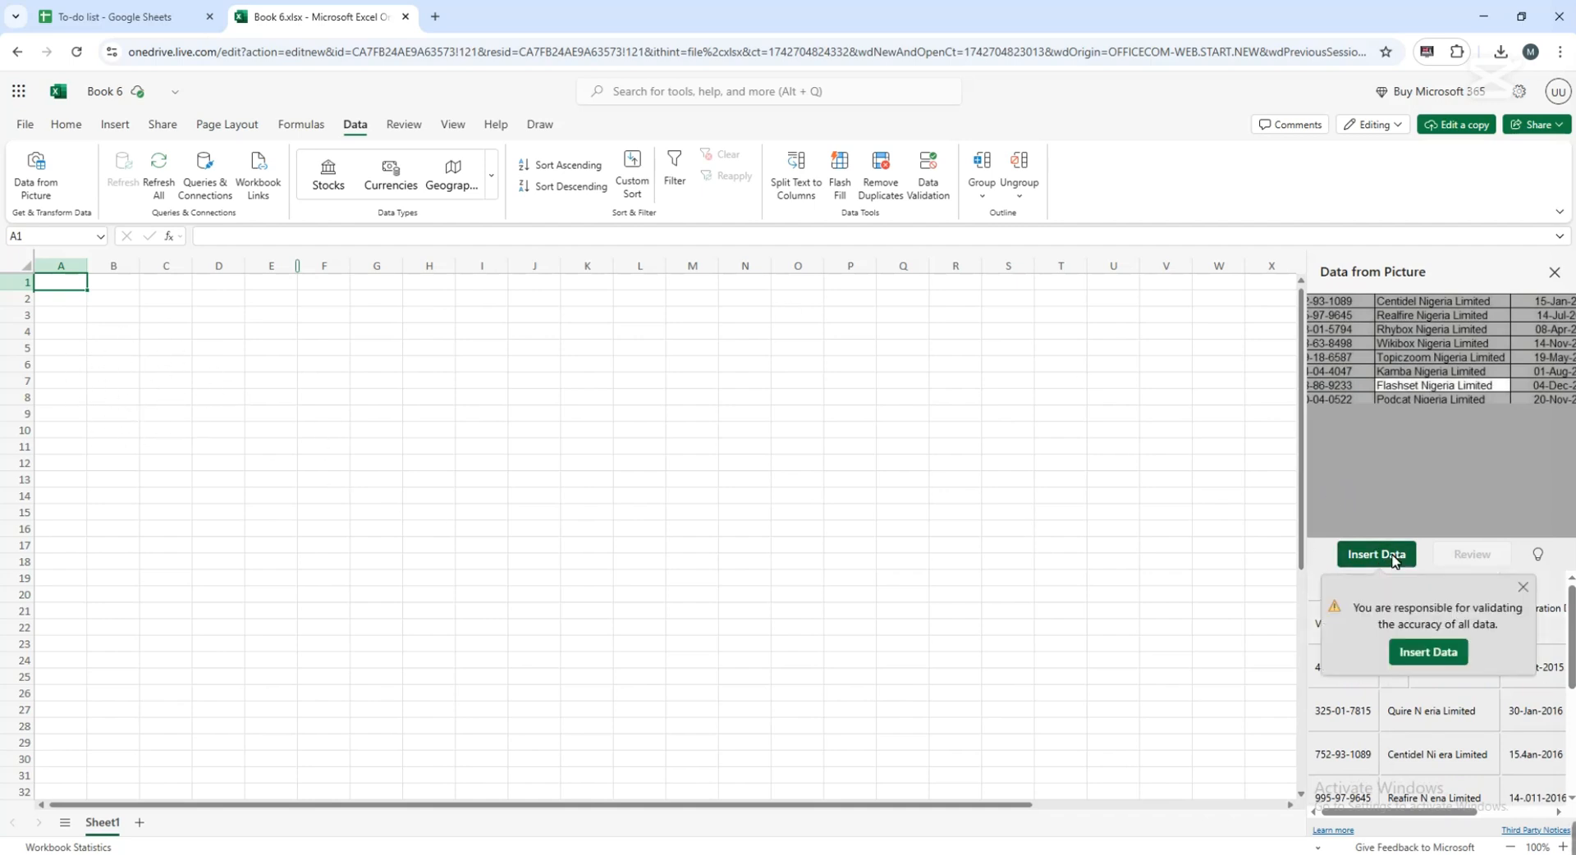
left_click(1428, 653)
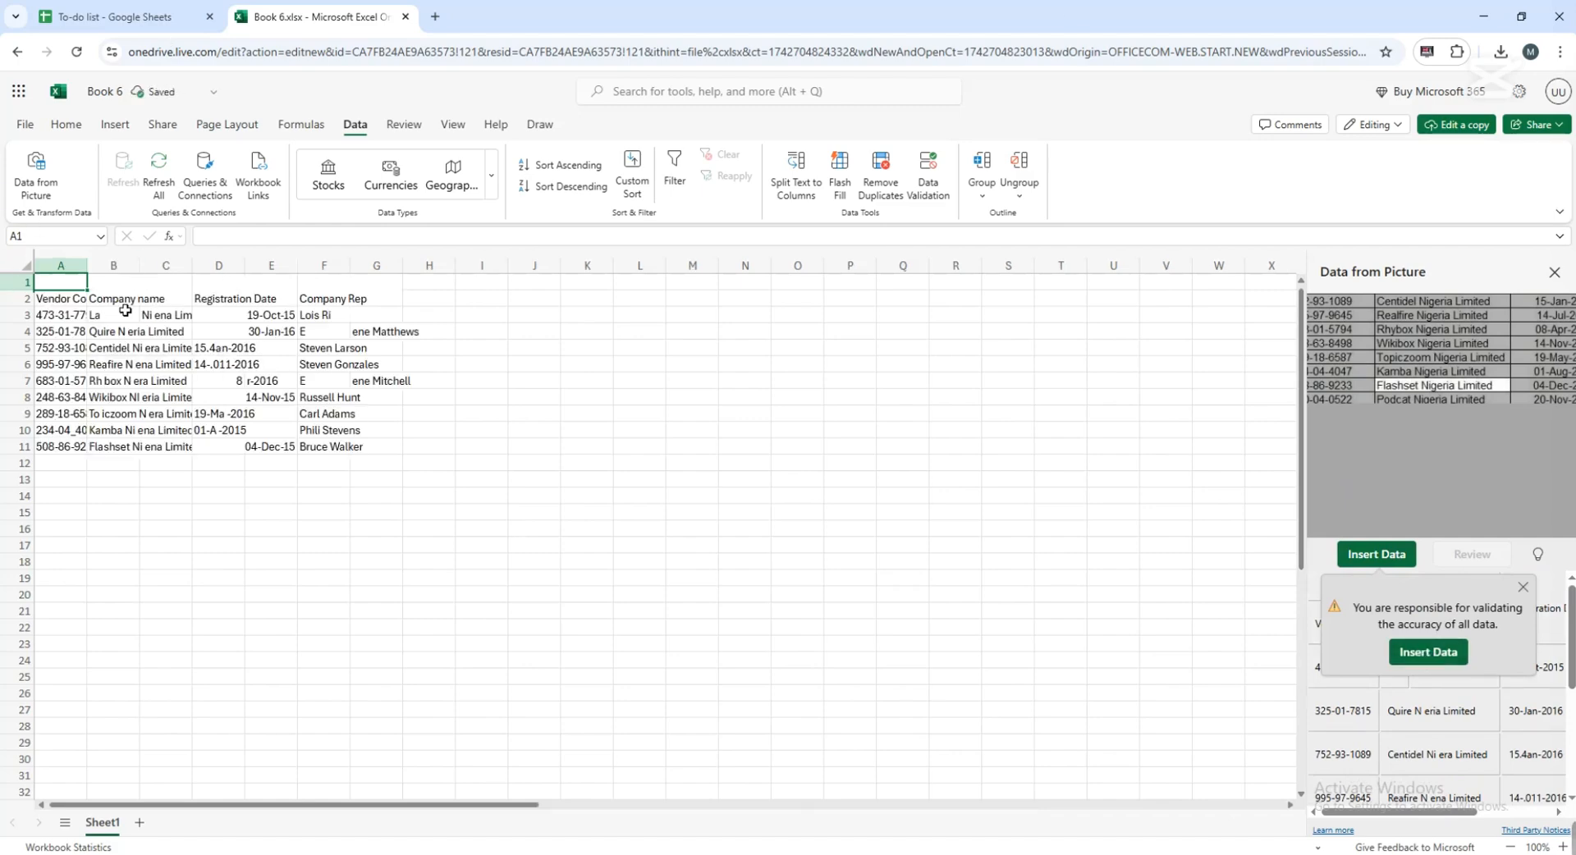
- Widen columns A, C and E so the vendor codes, company names and registration dates fit
left_click_drag(87, 276, 128, 277)
left_click_drag(233, 265, 252, 265)
left_click_drag(366, 274, 382, 273)
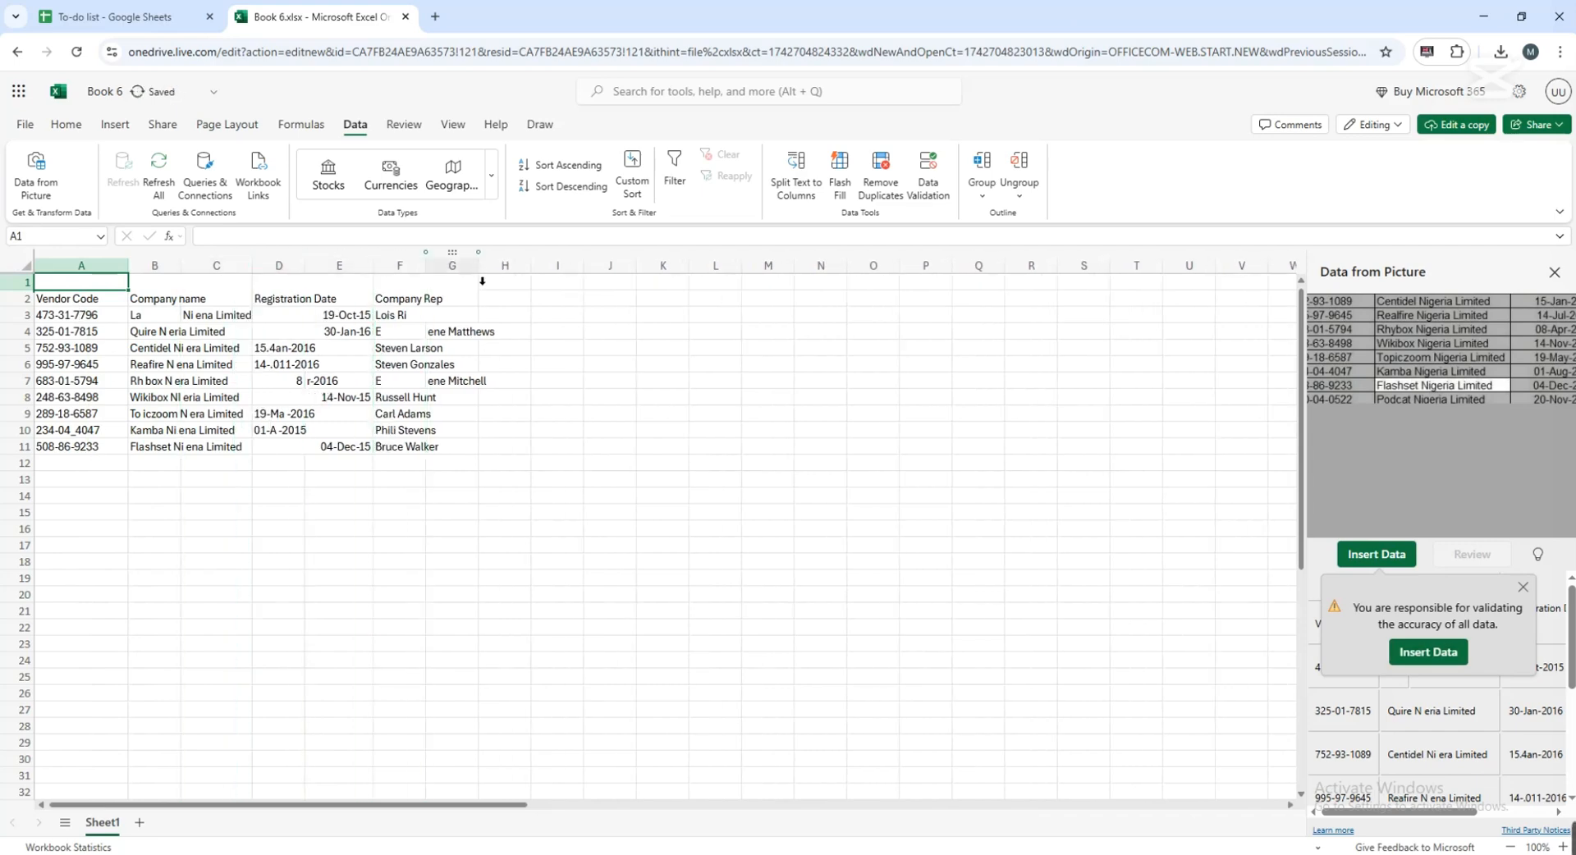